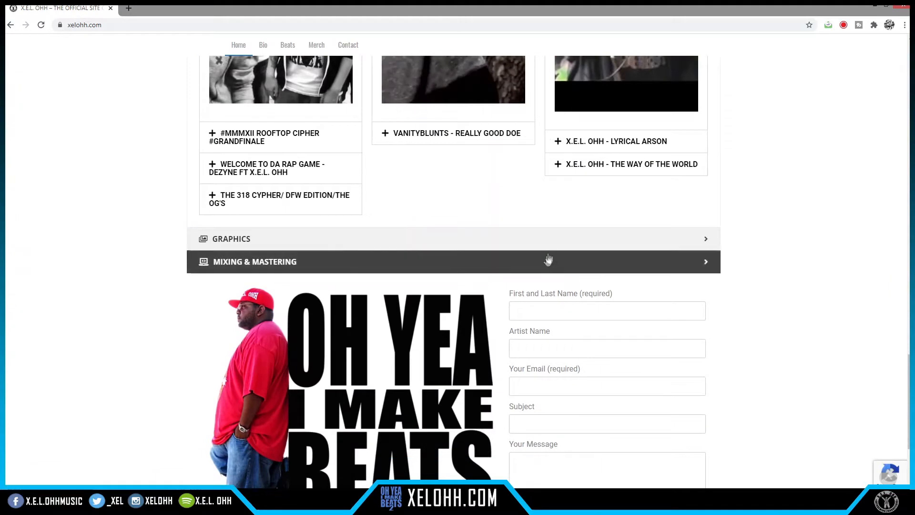
Step: Open the Graphics section of the website's home page and look through its artwork and logo samples
{"action": "left_click", "coordinate": [557, 244]}
{"action": "scroll", "coordinate": [740, 285], "scroll_direction": "down", "scroll_amount": 10}
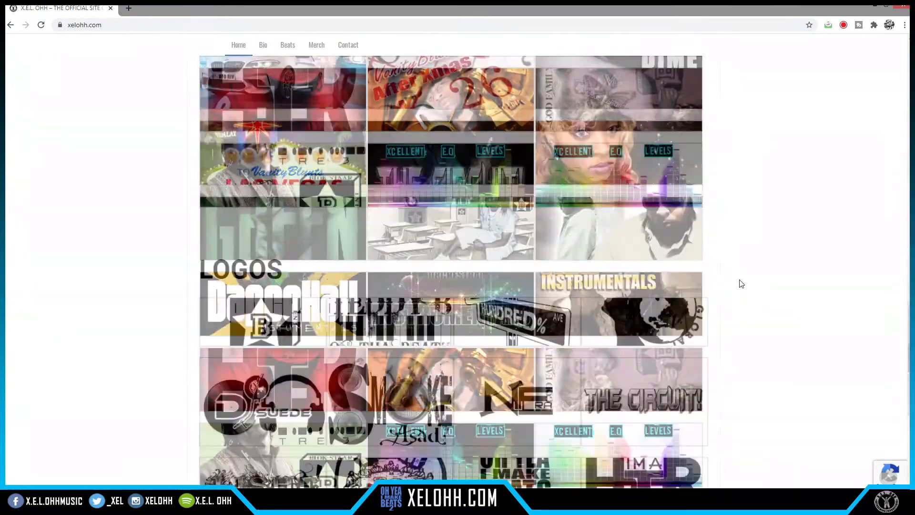
{"action": "scroll", "coordinate": [739, 284], "scroll_direction": "down", "scroll_amount": 5}
{"action": "left_click", "coordinate": [711, 201]}
{"action": "scroll", "coordinate": [727, 271], "scroll_direction": "down", "scroll_amount": 6}
{"action": "scroll", "coordinate": [719, 276], "scroll_direction": "down", "scroll_amount": 8}
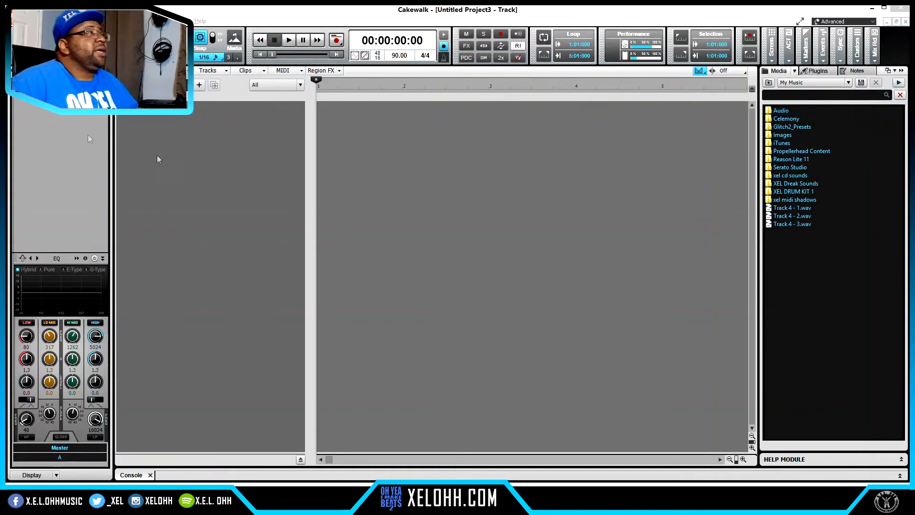
Step: In Cakewalk, insert Chordz from the uncategorized instrument plug-ins as a simple instrument track
{"action": "left_click", "coordinate": [816, 72]}
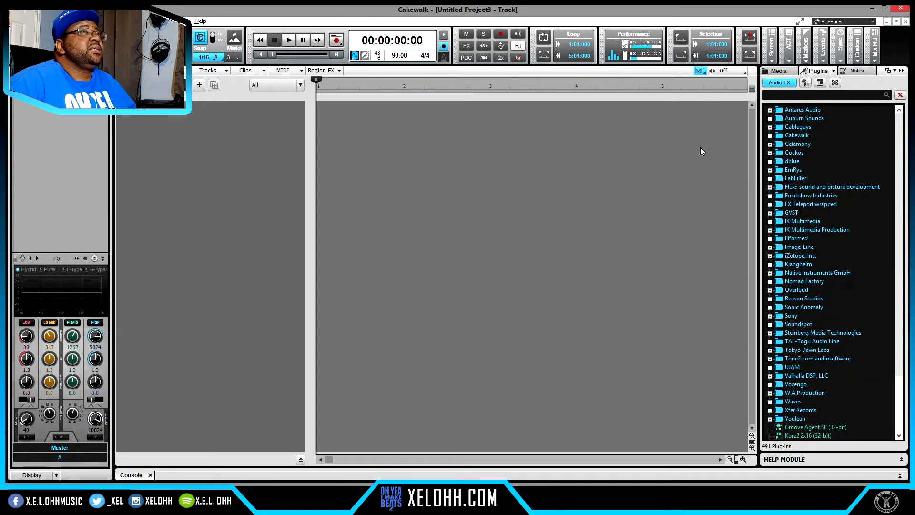
{"action": "left_click", "coordinate": [820, 84]}
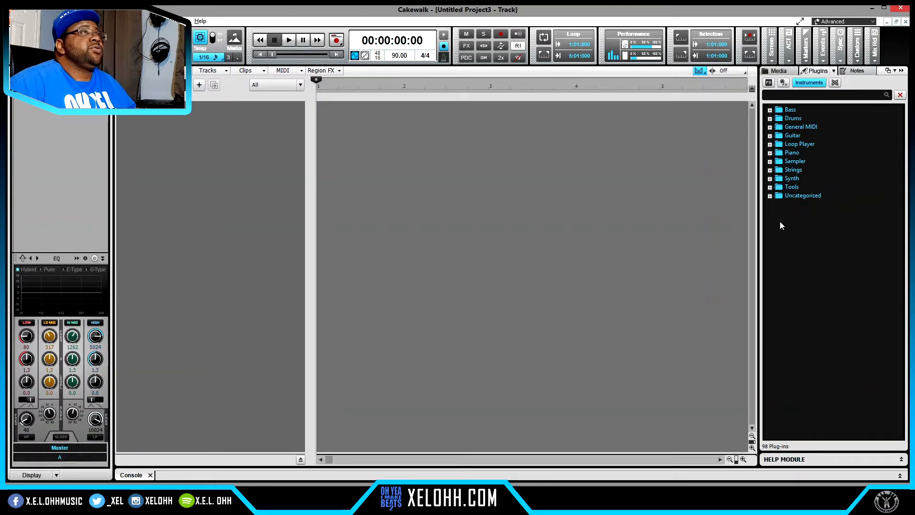
{"action": "double_click", "coordinate": [802, 195]}
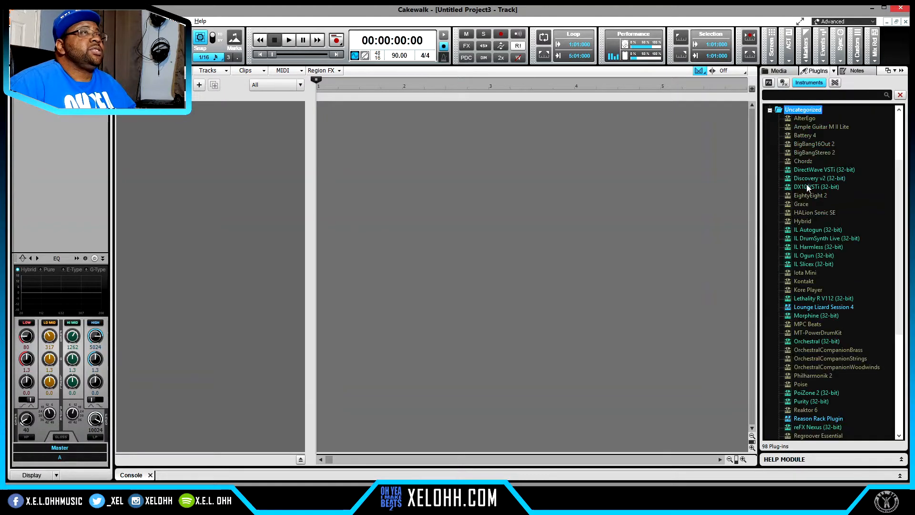
{"action": "double_click", "coordinate": [807, 161]}
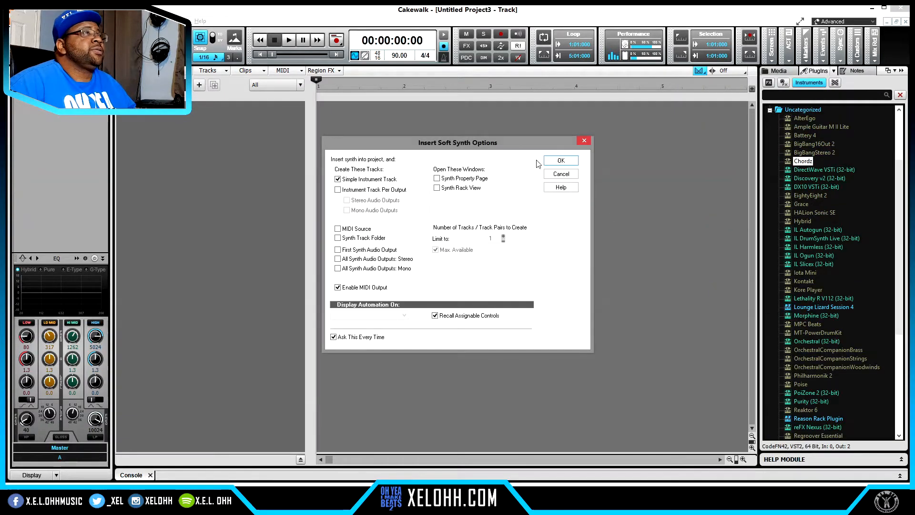
{"action": "left_click", "coordinate": [559, 160]}
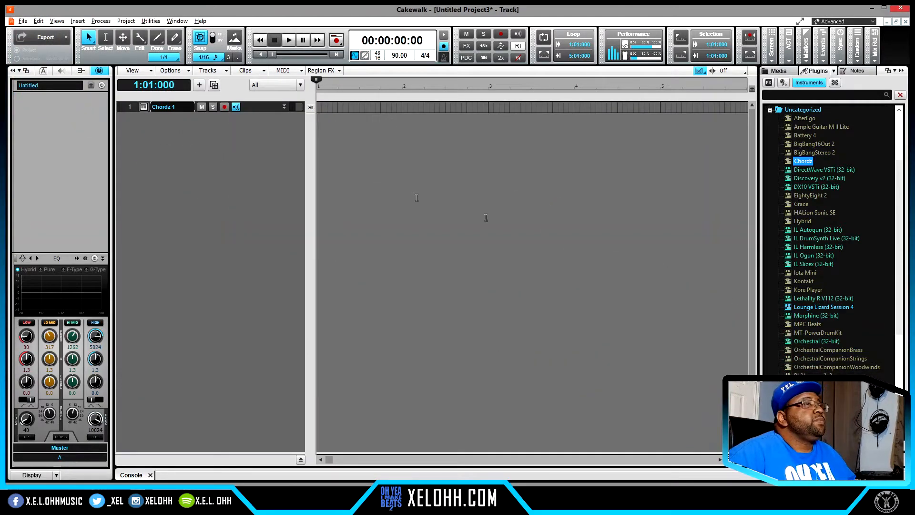
Step: Apply the Minor scale/chord template on tonic C in the Chordz plug-in and close its window
{"action": "left_click", "coordinate": [144, 107]}
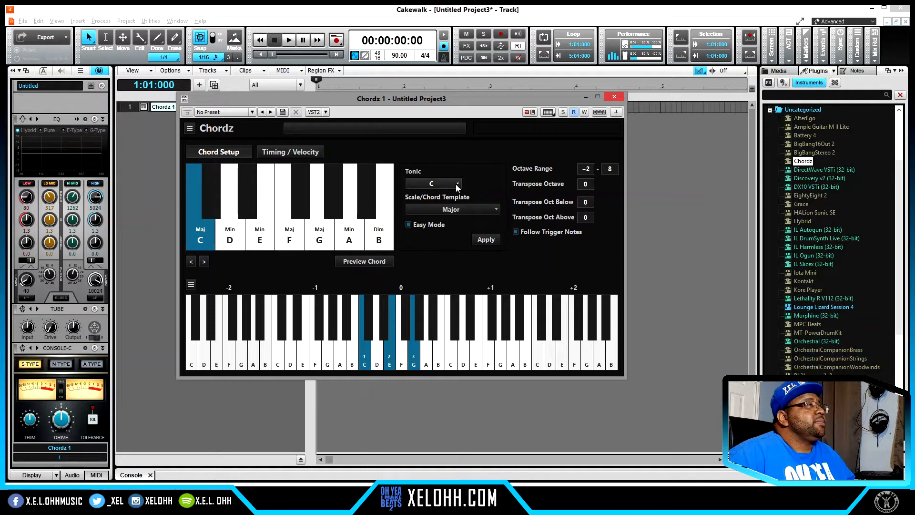
{"action": "left_click", "coordinate": [496, 213]}
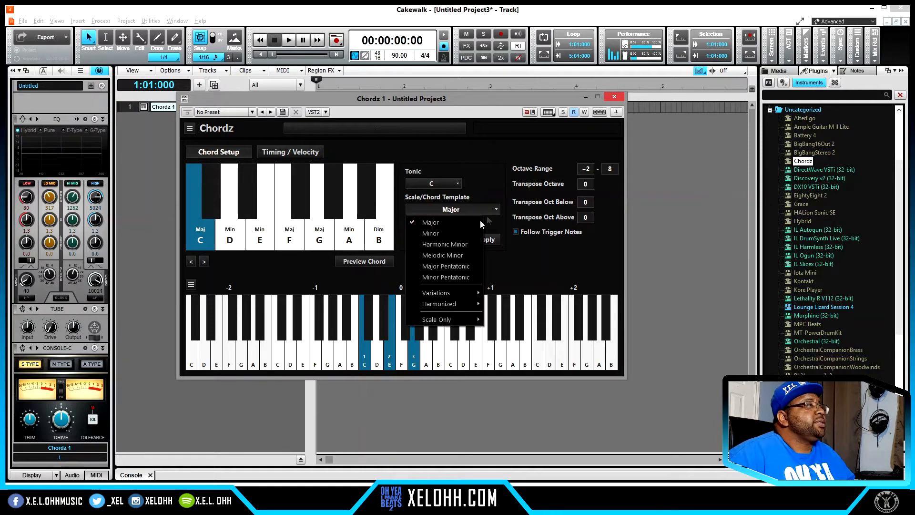
{"action": "left_click", "coordinate": [431, 233]}
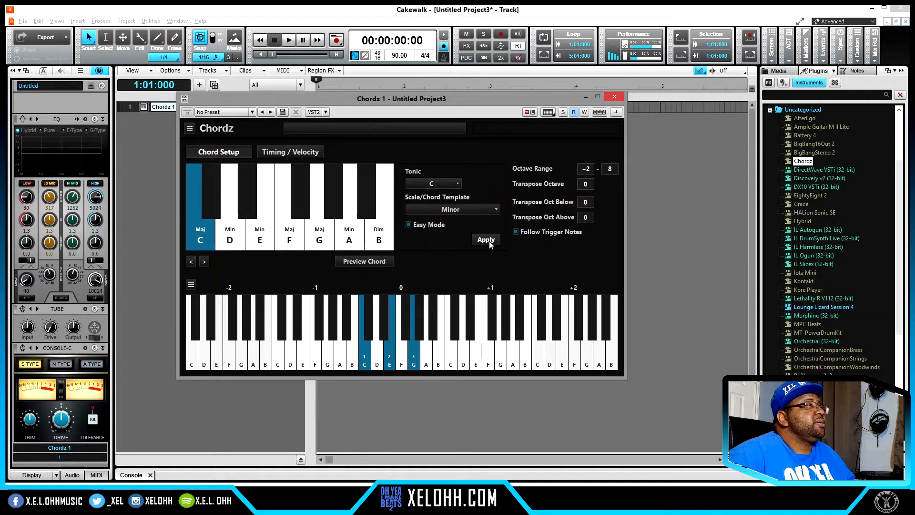
{"action": "left_click", "coordinate": [486, 240]}
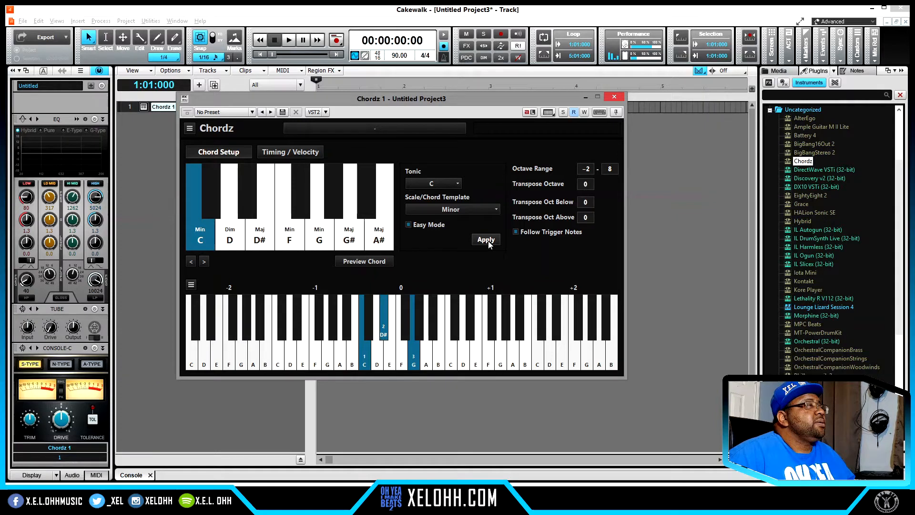
{"action": "left_click", "coordinate": [612, 98]}
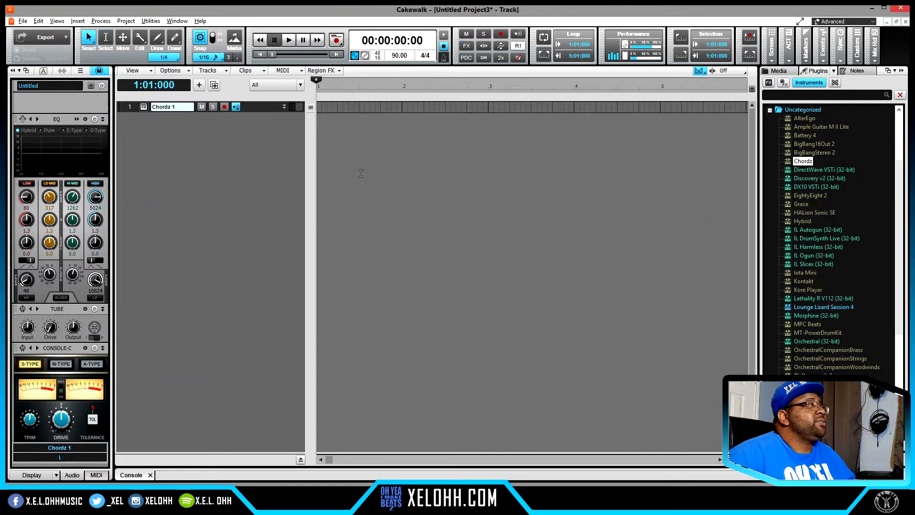
Step: Add one instrument track with the default TTS-1 synth and expand it to show all track controls
{"action": "left_click", "coordinate": [199, 84]}
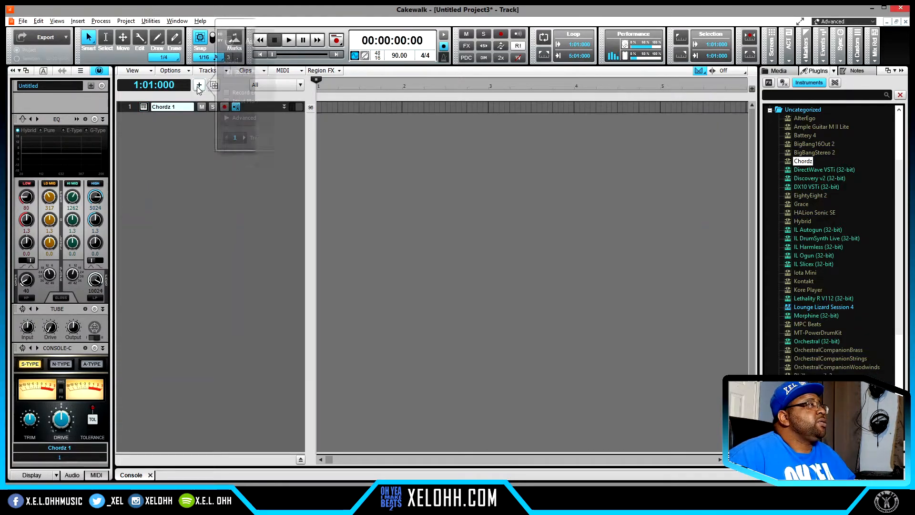
{"action": "left_click", "coordinate": [333, 42]}
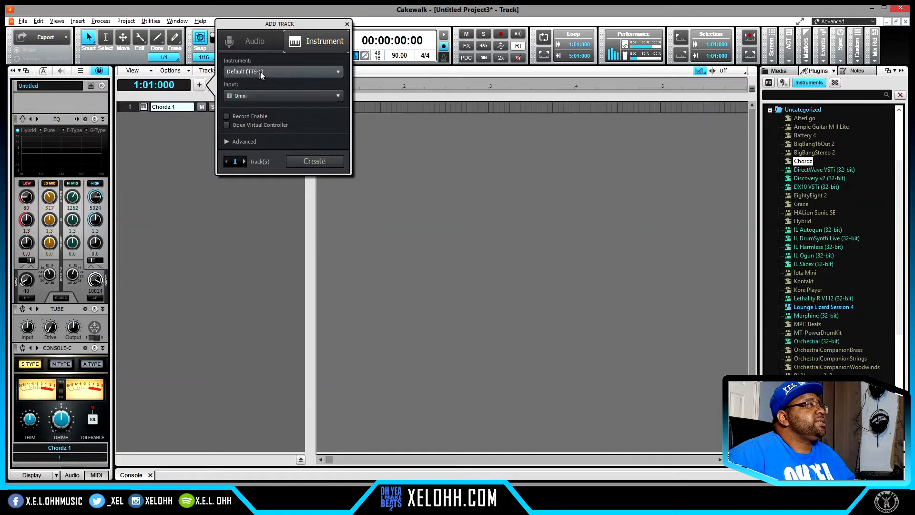
{"action": "left_click", "coordinate": [315, 161]}
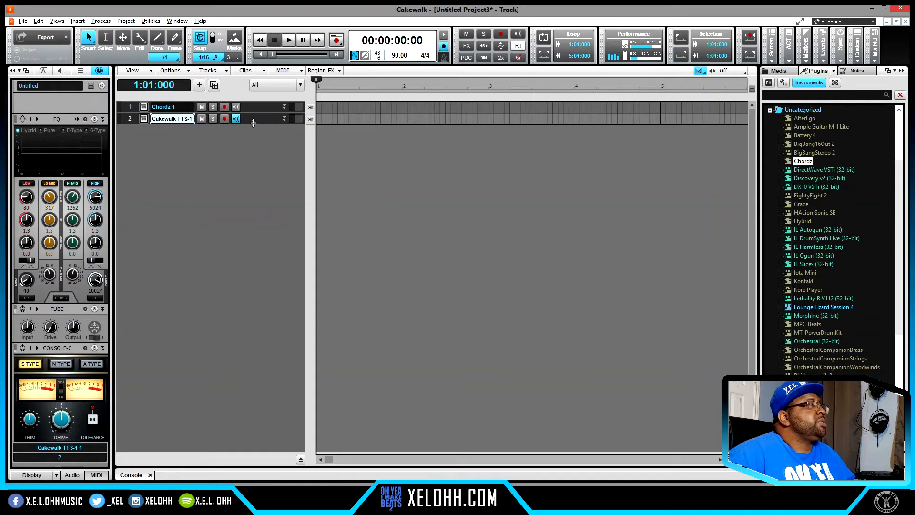
{"action": "left_click_drag", "start_coordinate": [252, 122], "coordinate": [254, 216]}
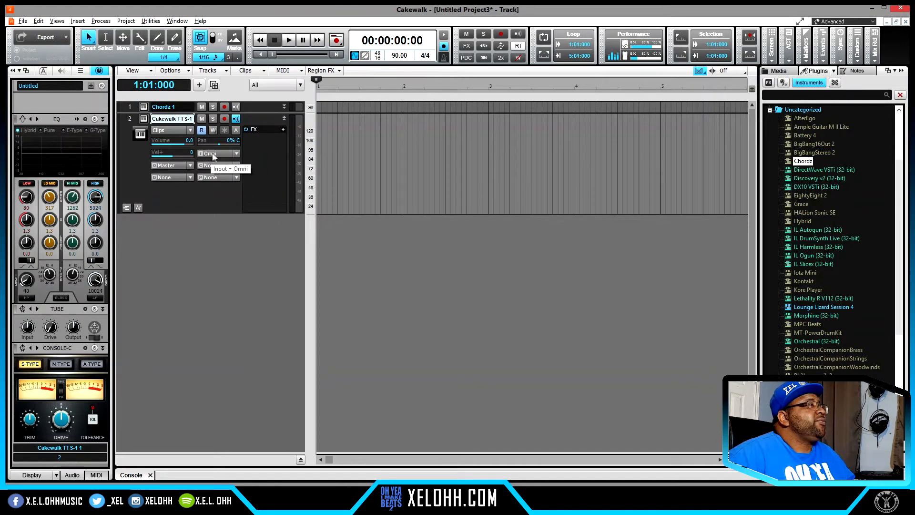
{"action": "left_click", "coordinate": [301, 84]}
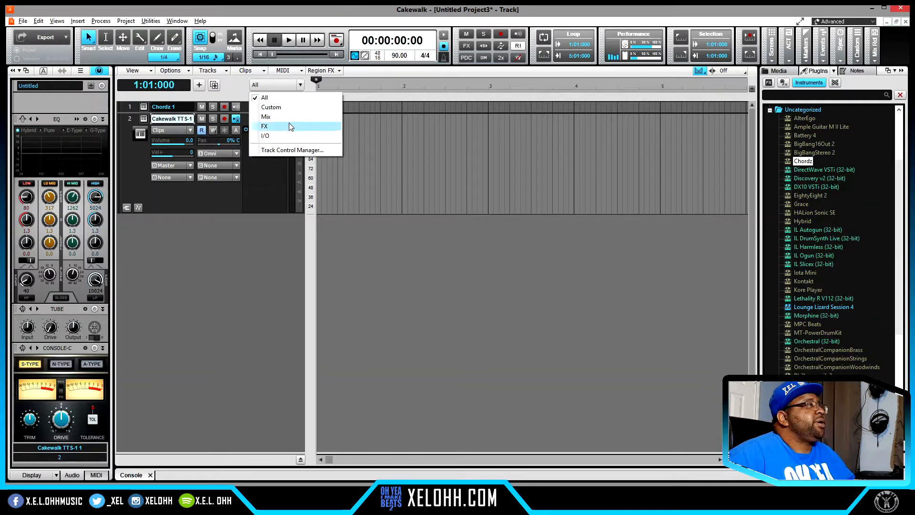
{"action": "left_click", "coordinate": [292, 98]}
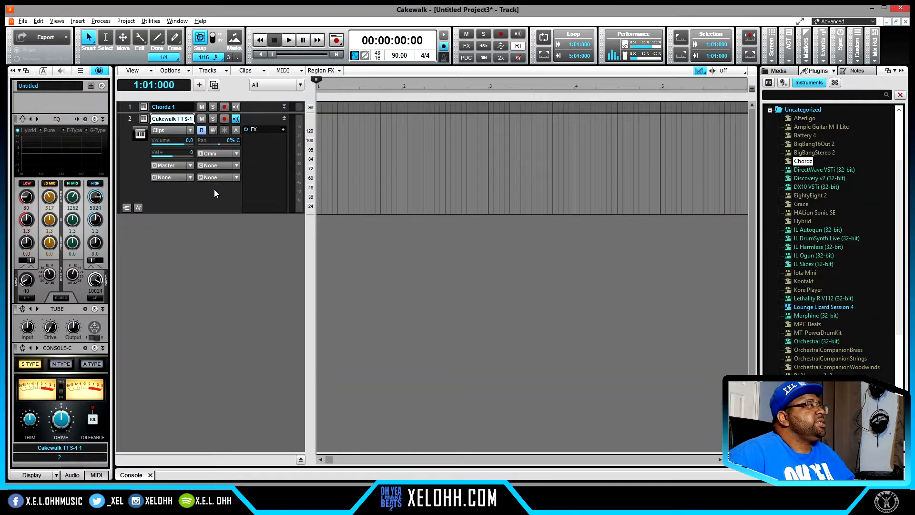
Step: Route Chordz 1, MIDI Ch. 1 into the TTS-1 track's input, and enable input echo on the Chordz 1 track with that track selected
{"action": "left_click", "coordinate": [237, 154]}
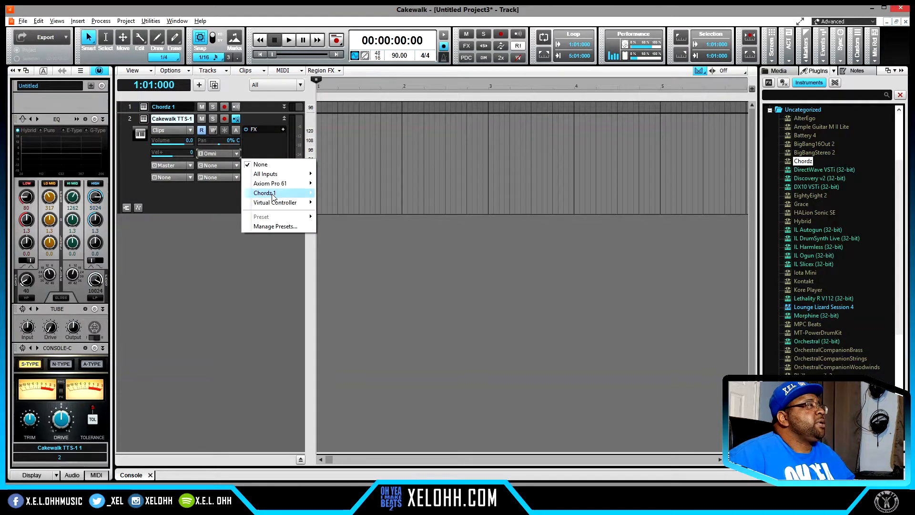
{"action": "mouse_move", "coordinate": [292, 197]}
{"action": "left_click", "coordinate": [359, 202]}
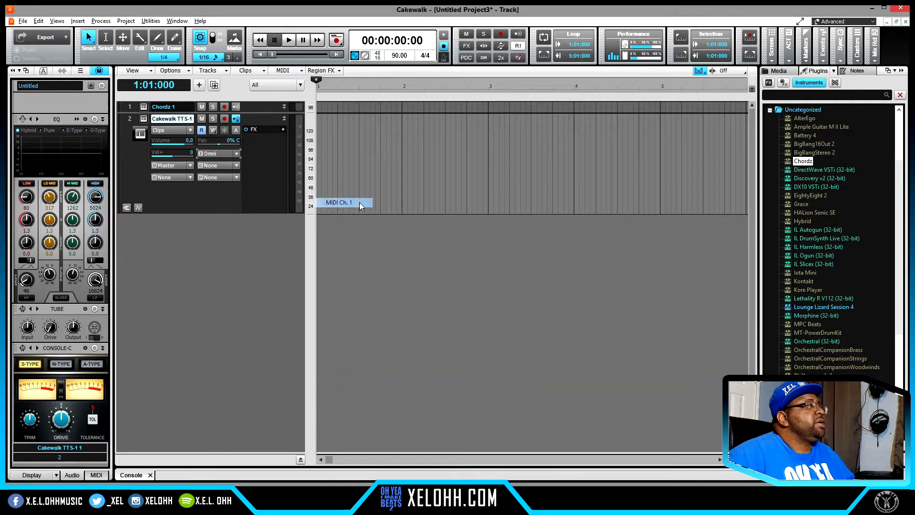
{"action": "left_click", "coordinate": [237, 109]}
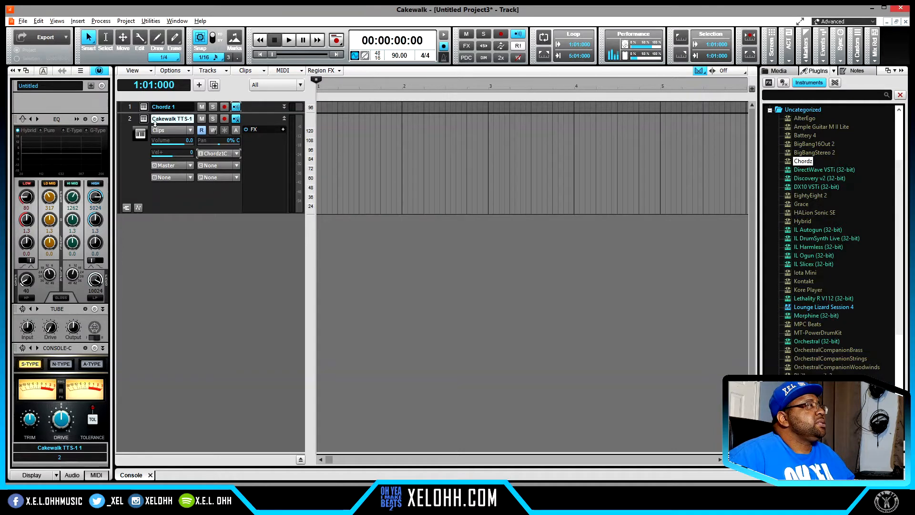
{"action": "left_click", "coordinate": [131, 107]}
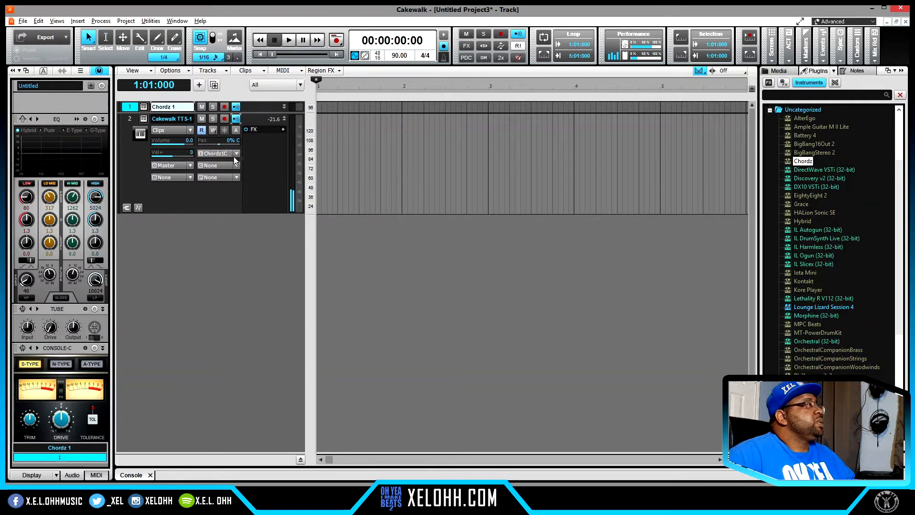
Step: Arm the TTS-1 track and record a chord progression about four measures long from the project start
{"action": "left_click", "coordinate": [224, 119]}
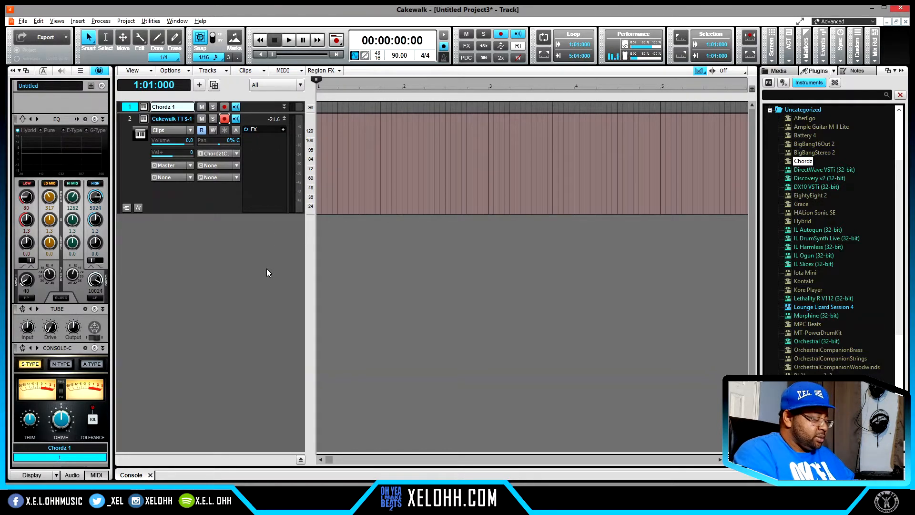
{"action": "key", "text": "r"}
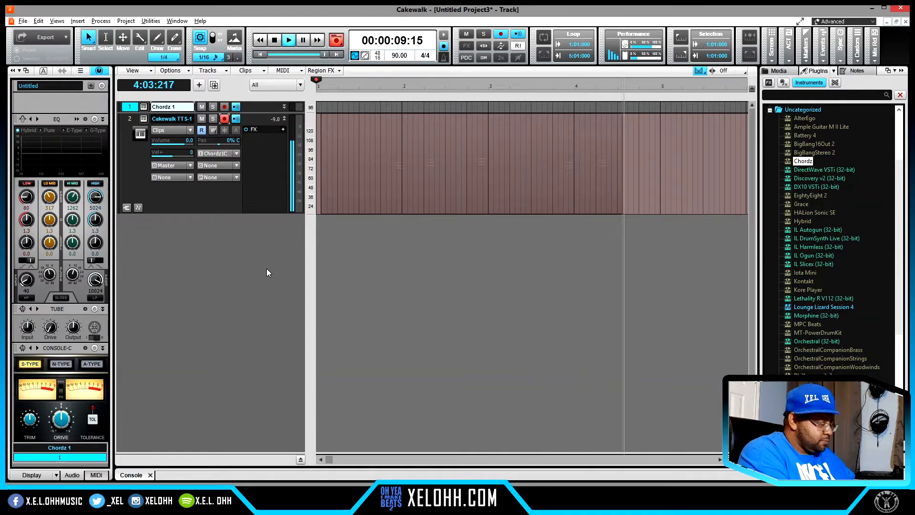
{"action": "key", "text": "space"}
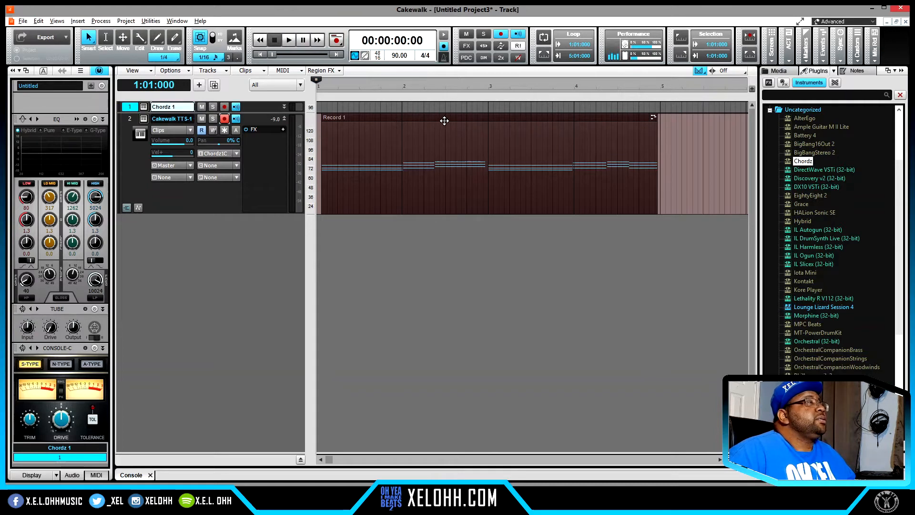
Step: Open the recorded chord clip in the Piano Roll and disarm recording on the TTS-1 track
{"action": "double_click", "coordinate": [446, 120]}
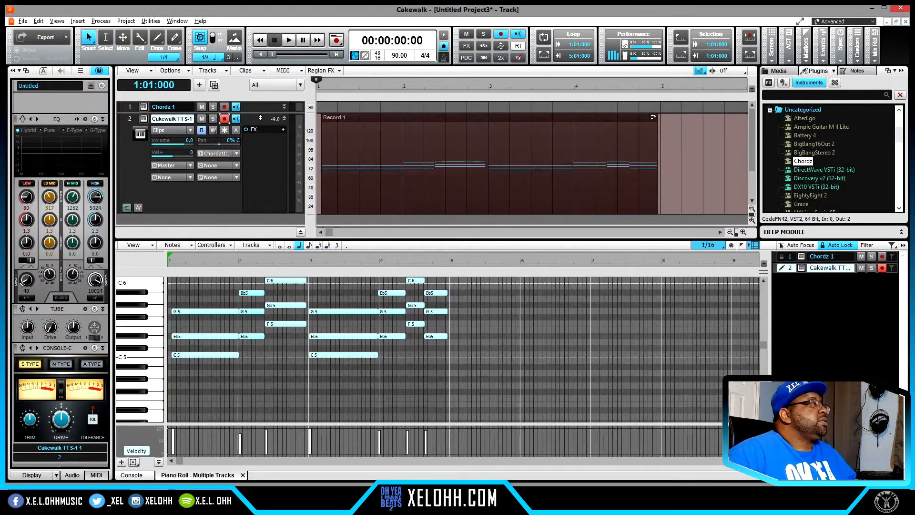
{"action": "left_click", "coordinate": [224, 119]}
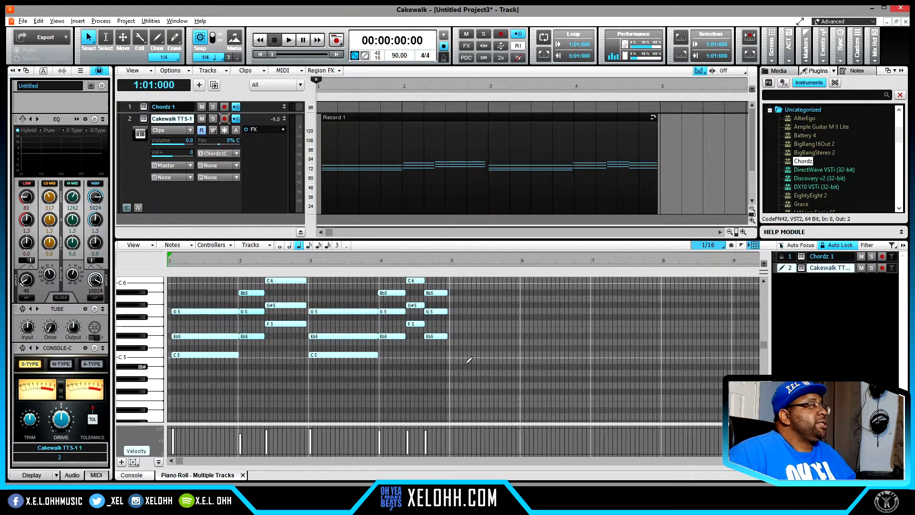
Step: Quantize all the recorded chord notes to 1/16 at 100 percent strength
{"action": "left_click", "coordinate": [468, 358]}
{"action": "scroll", "coordinate": [471, 360], "scroll_direction": "up", "scroll_amount": 1}
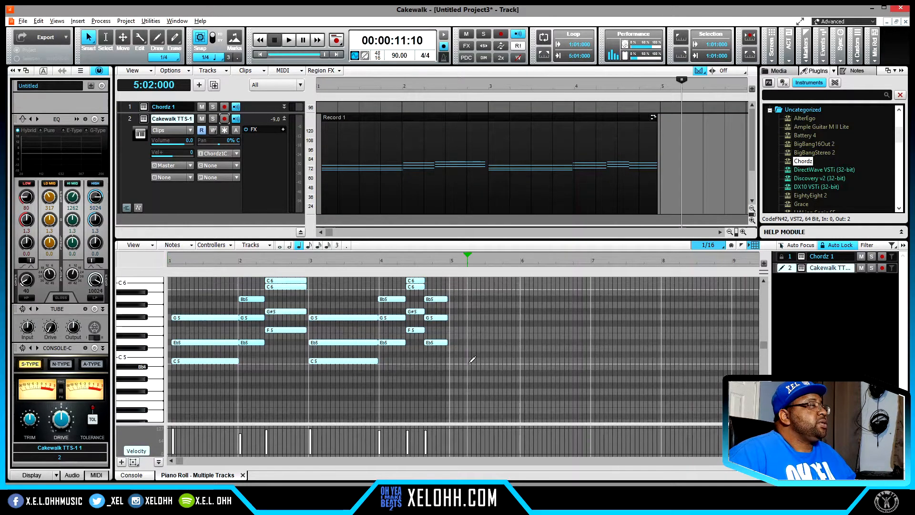
{"action": "scroll", "coordinate": [472, 360], "scroll_direction": "up", "scroll_amount": 1}
{"action": "left_click_drag", "start_coordinate": [463, 389], "coordinate": [173, 306]}
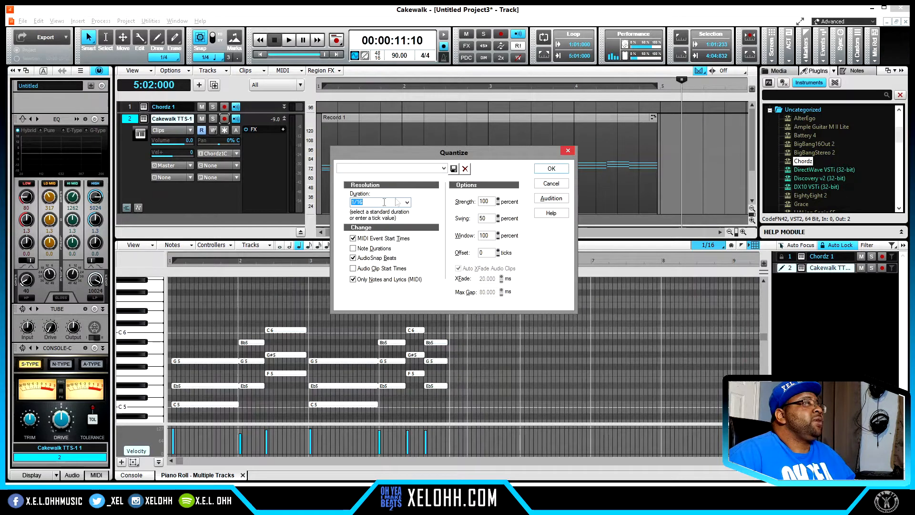
{"action": "left_click", "coordinate": [551, 170]}
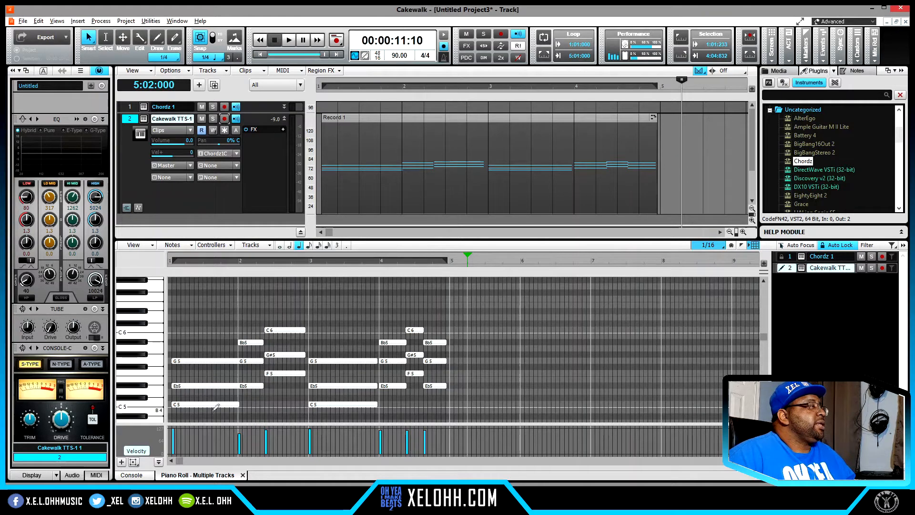
Step: Move the first chord to the start of measure 1 and lengthen the last chord to end at measure 5
{"action": "left_click", "coordinate": [220, 362]}
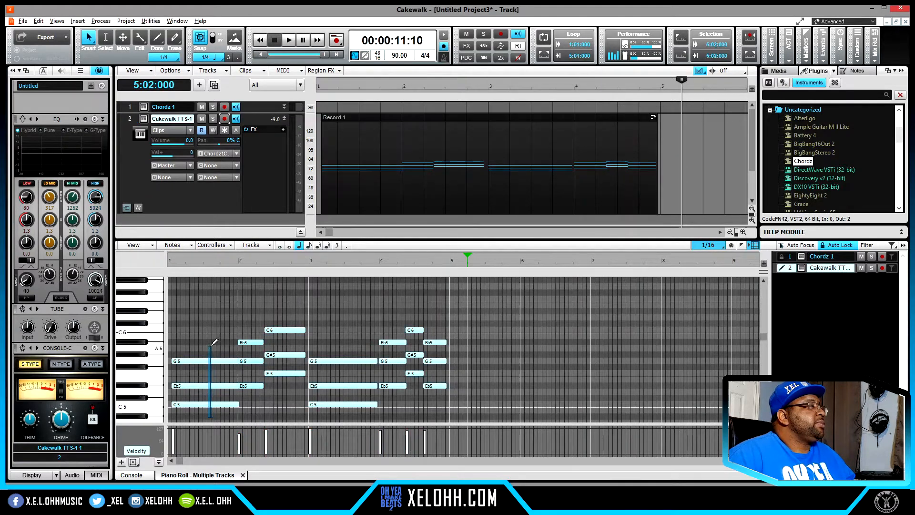
{"action": "left_click_drag", "start_coordinate": [221, 362], "coordinate": [211, 362]}
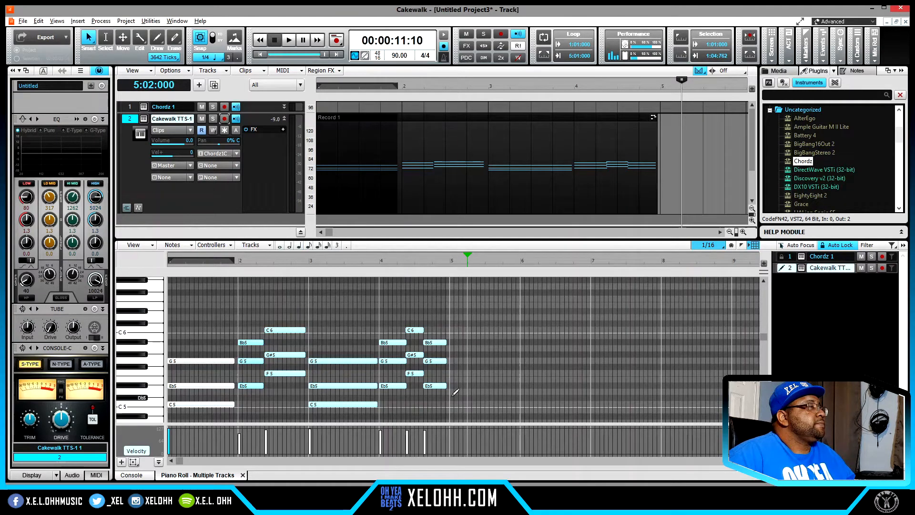
{"action": "left_click_drag", "start_coordinate": [437, 400], "coordinate": [451, 343]}
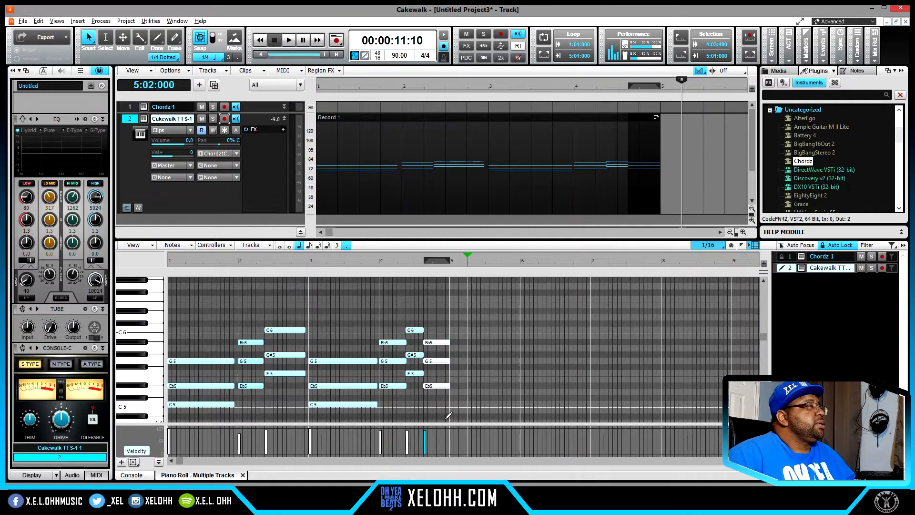
Step: Select all the chord notes, loop playback over measures 1 to 5 and rewind to the start
{"action": "left_click_drag", "start_coordinate": [450, 417], "coordinate": [164, 312]}
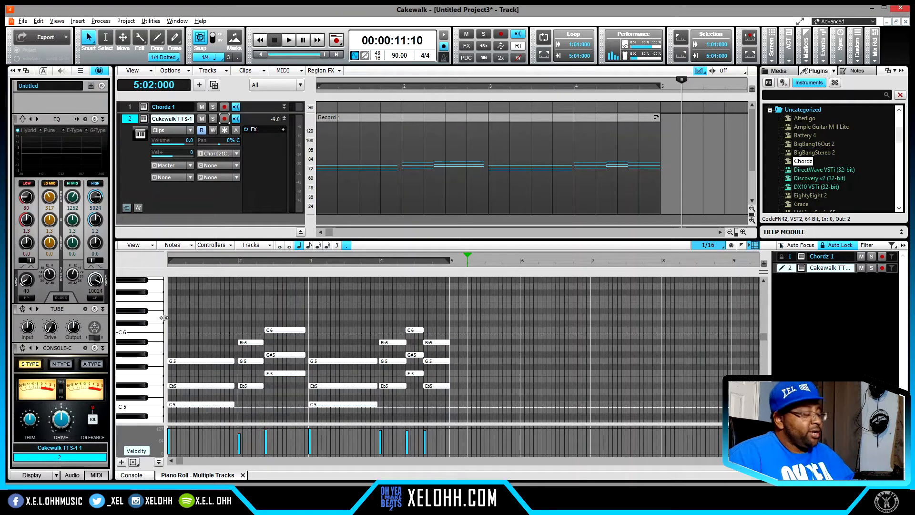
{"action": "key", "text": "l"}
{"action": "key", "text": "w"}
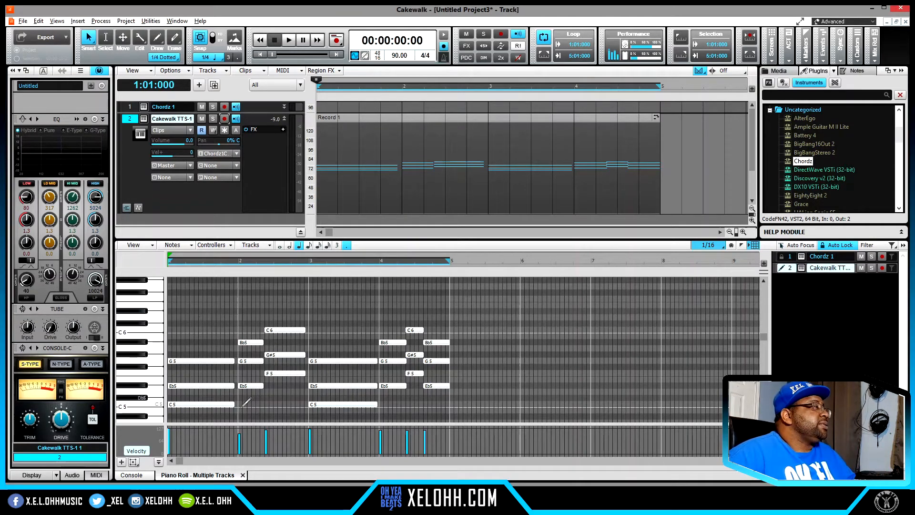
Step: Lengthen the measure 1 chord to end at measure 2 and the measure 3 chord to end at measure 4
{"action": "left_click_drag", "start_coordinate": [217, 417], "coordinate": [238, 319]}
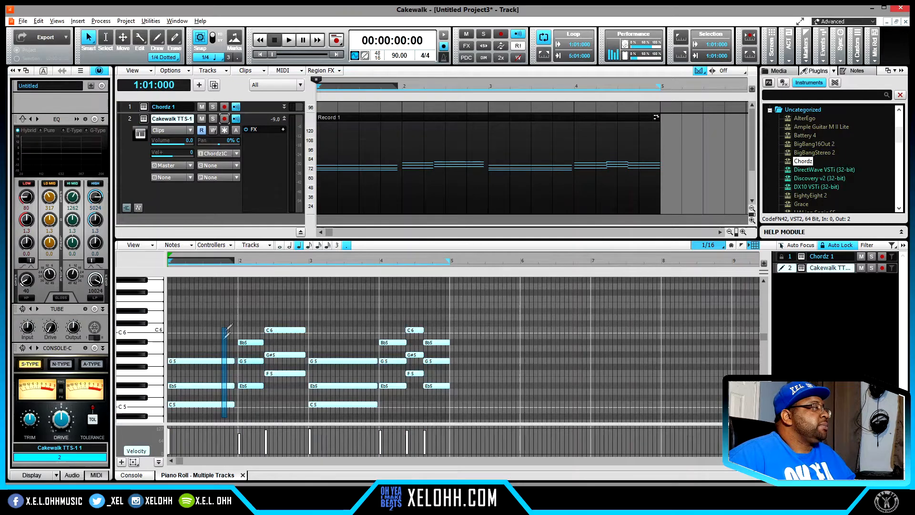
{"action": "mouse_move", "coordinate": [234, 360]}
{"action": "left_mouse_down"}
{"action": "mouse_move", "coordinate": [358, 361]}
{"action": "mouse_move", "coordinate": [237, 360]}
{"action": "left_mouse_up"}
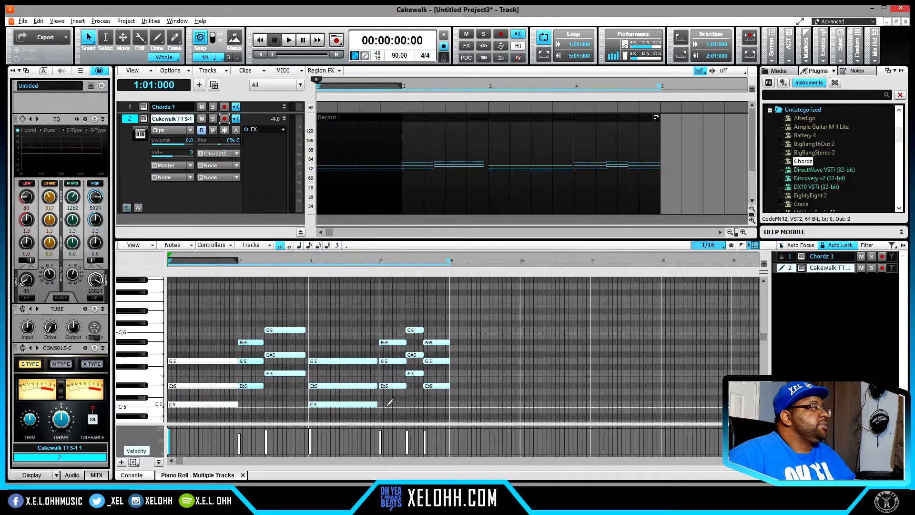
{"action": "left_click_drag", "start_coordinate": [367, 417], "coordinate": [378, 362]}
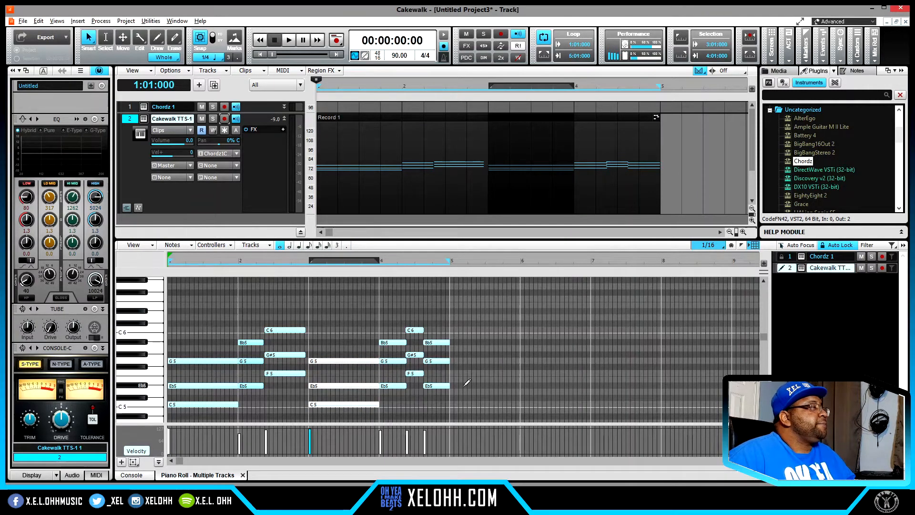
Step: During looped playback, extend the second chord of measure 2 to measure 3 and end the first chord of measure 4 at 4:02:480
{"action": "key", "text": "space"}
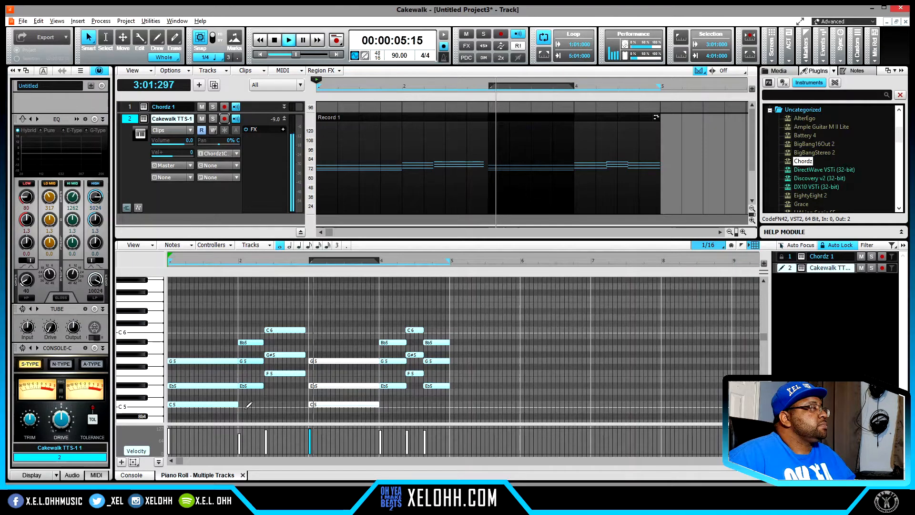
{"action": "left_click_drag", "start_coordinate": [292, 385], "coordinate": [313, 329]}
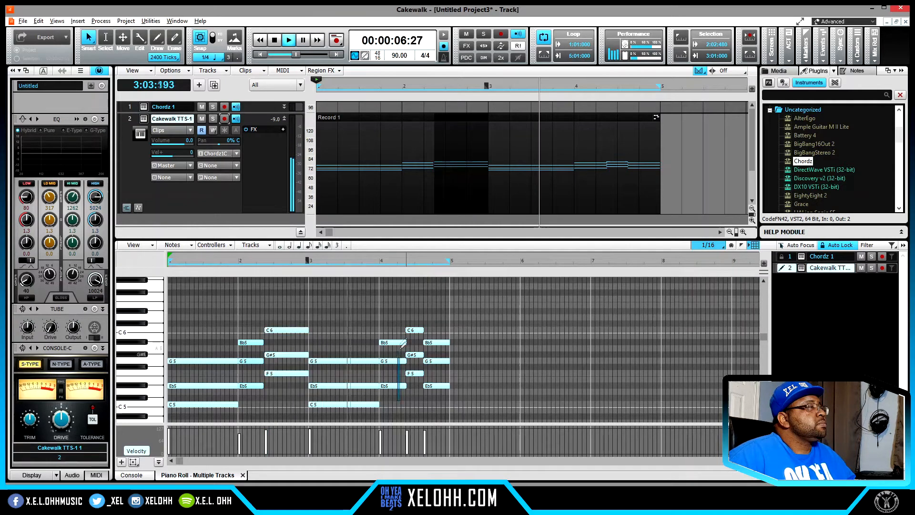
{"action": "left_click_drag", "start_coordinate": [403, 347], "coordinate": [409, 394]}
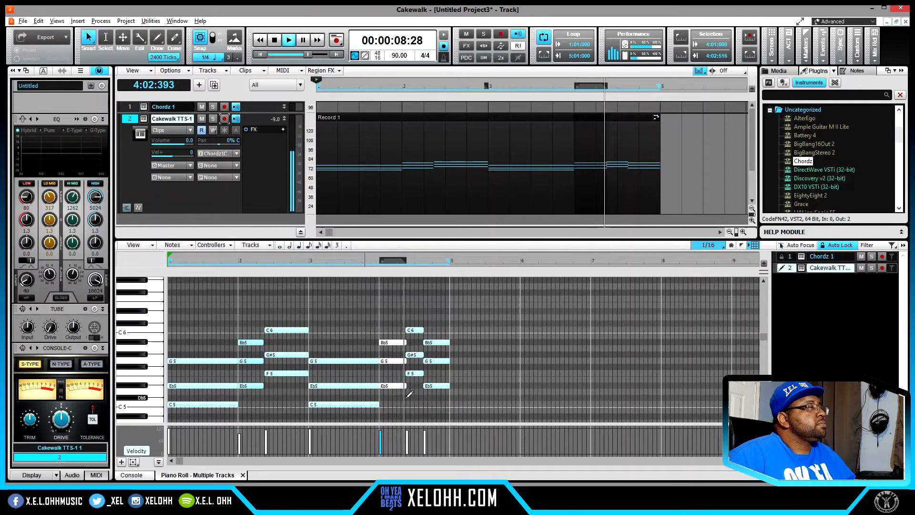
{"action": "left_click_drag", "start_coordinate": [404, 386], "coordinate": [403, 386]}
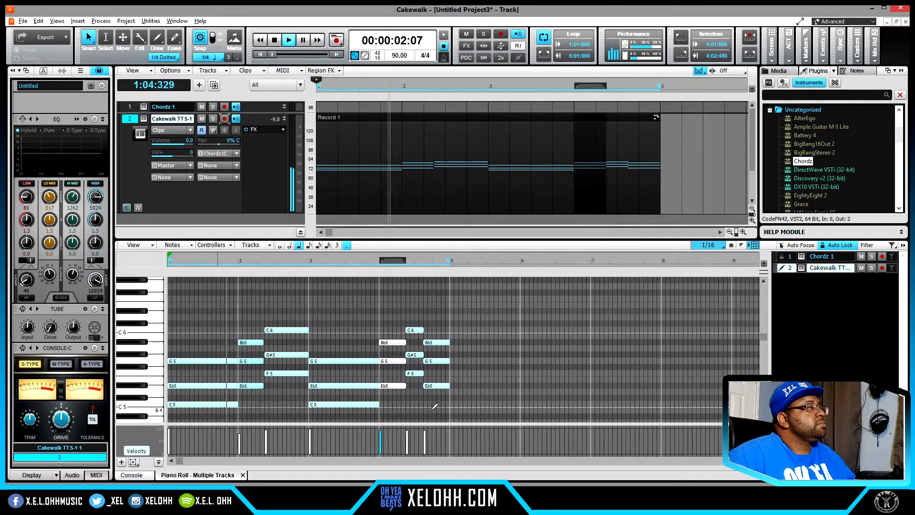
{"action": "left_click", "coordinate": [417, 339]}
{"action": "left_click_drag", "start_coordinate": [417, 340], "coordinate": [423, 330]}
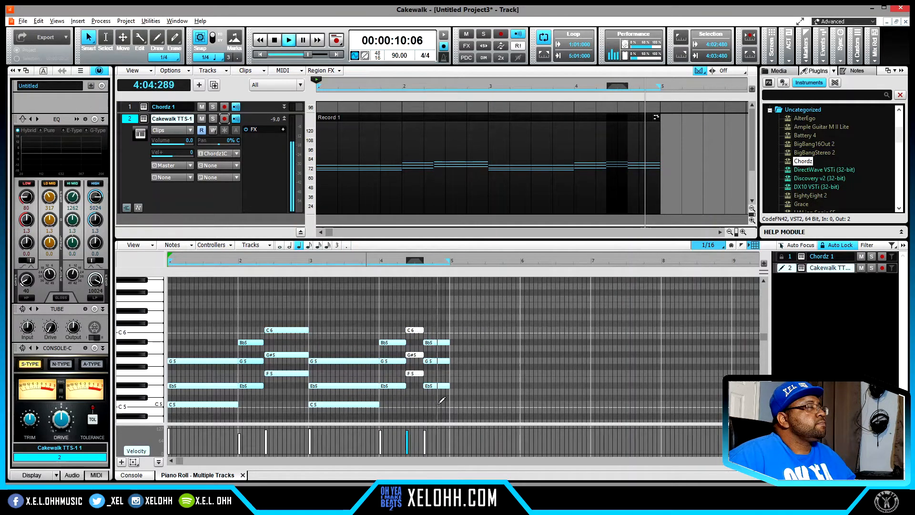
{"action": "key", "text": "space"}
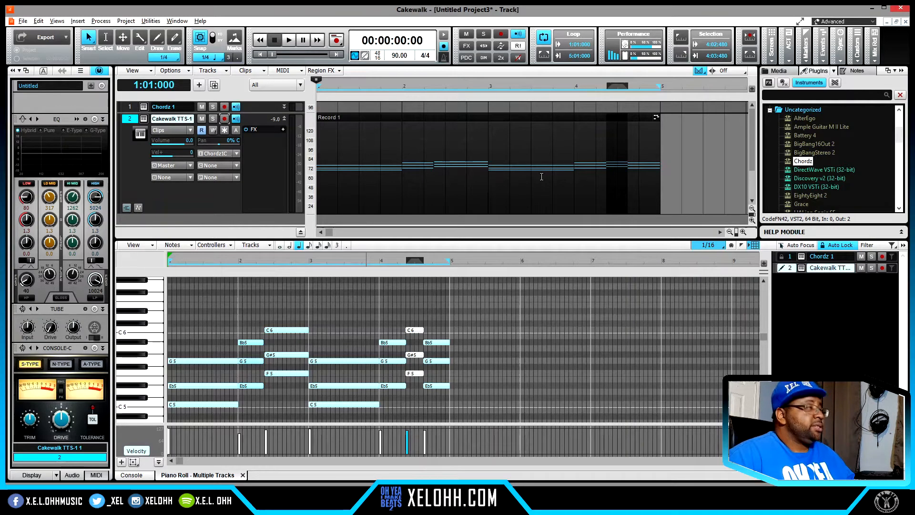
Step: Hide the Piano Roll and list the MIDI FX plug-ins in the browser
{"action": "key", "text": "d"}
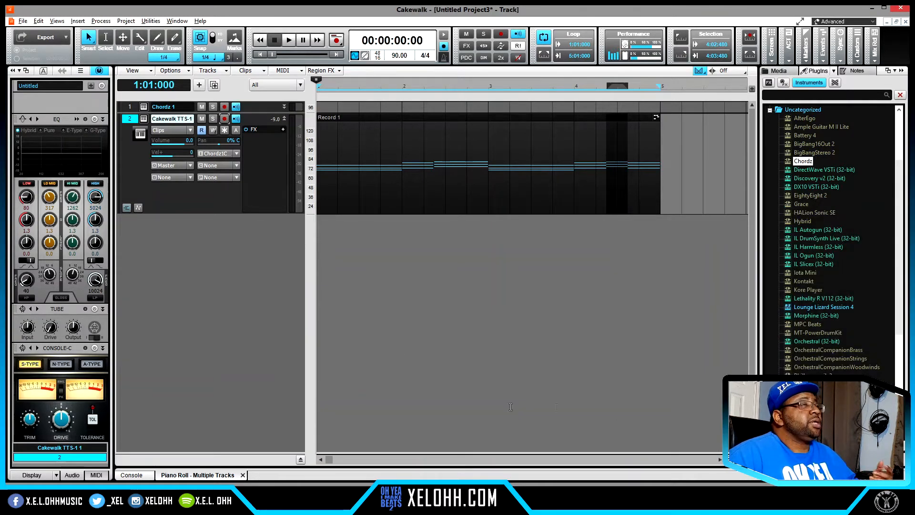
{"action": "left_click", "coordinate": [782, 83]}
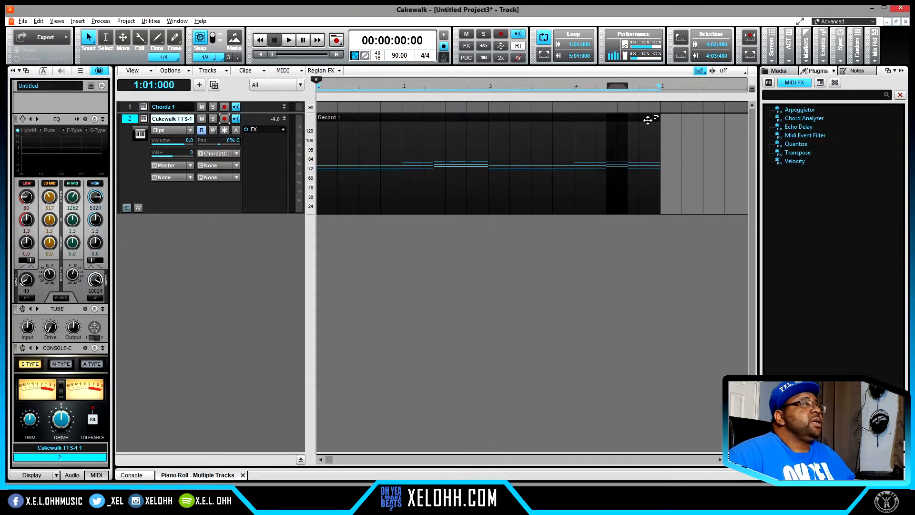
Step: Bounce the recorded chord clip on the TTS-1 instrument track to a new clip
{"action": "left_click", "coordinate": [647, 120]}
{"action": "right_click", "coordinate": [647, 120]}
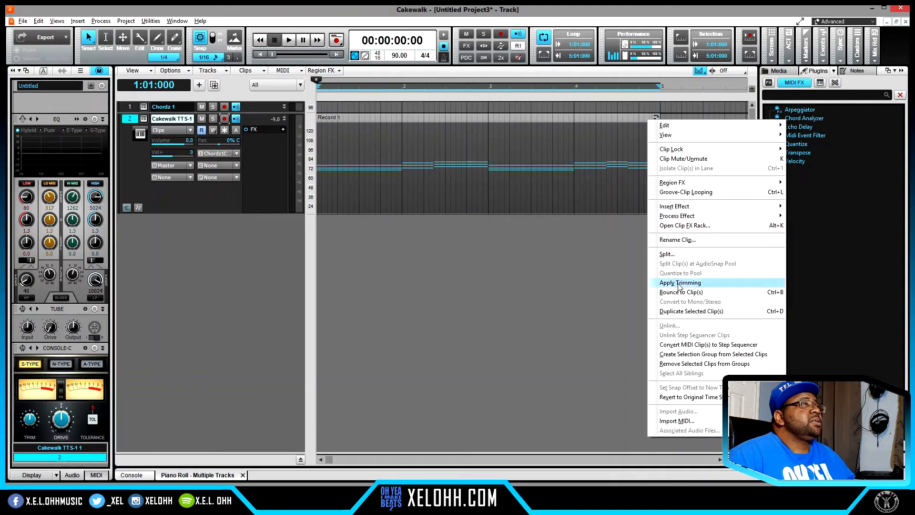
{"action": "left_click", "coordinate": [683, 292]}
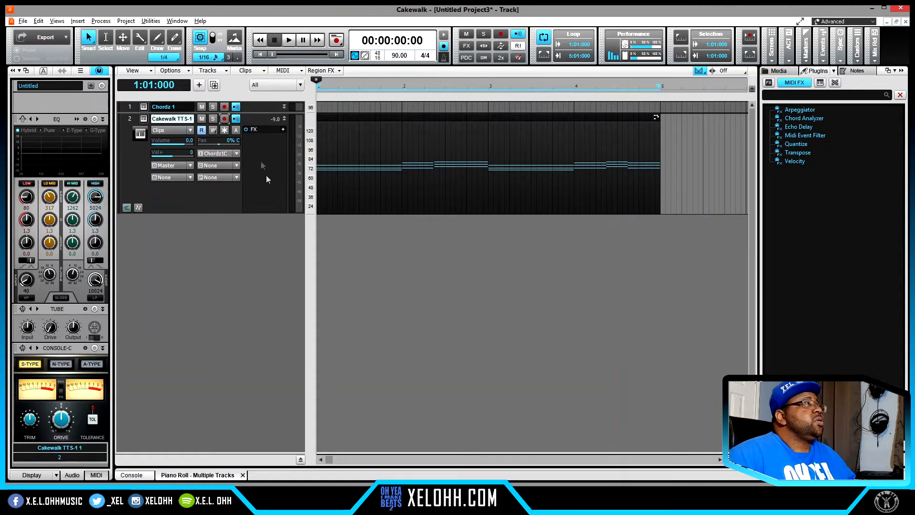
Step: Add a TTS-1 instrument as a split instrument track with Main Outputs, Omni input and Master output
{"action": "right_click", "coordinate": [144, 119]}
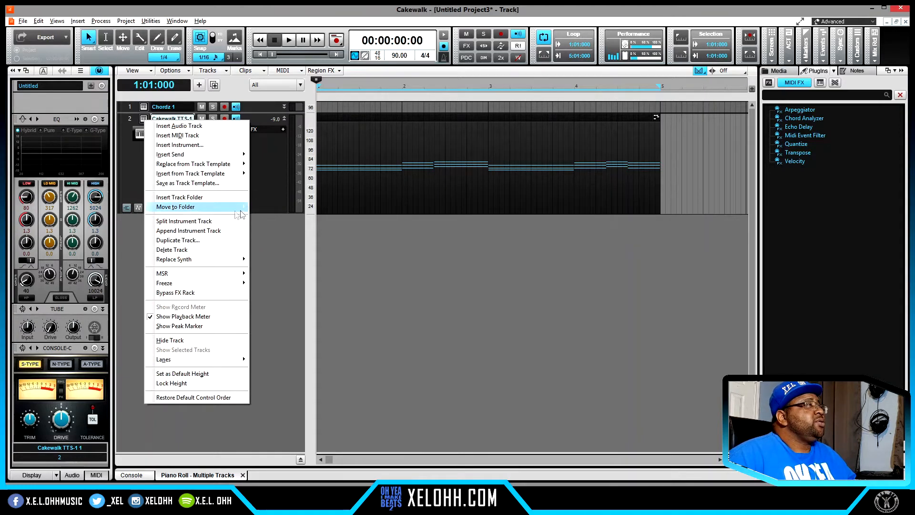
{"action": "left_click", "coordinate": [274, 230]}
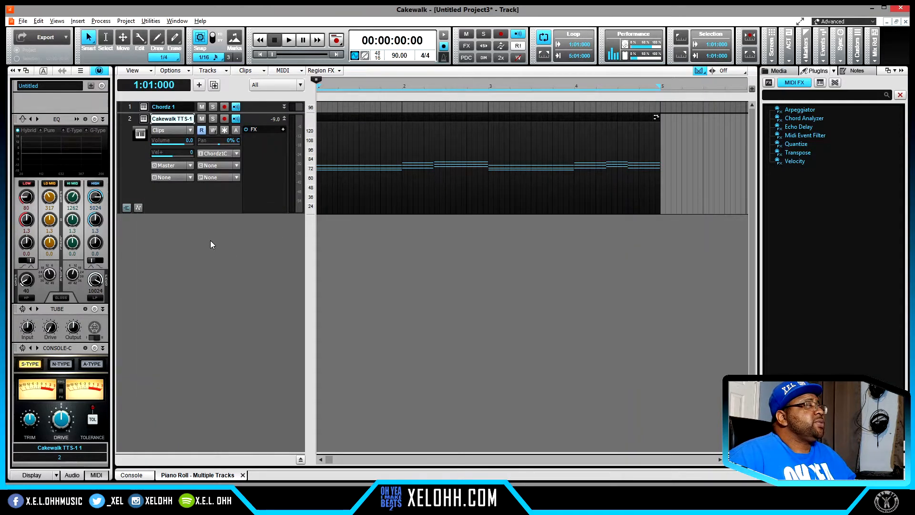
{"action": "left_click", "coordinate": [199, 84]}
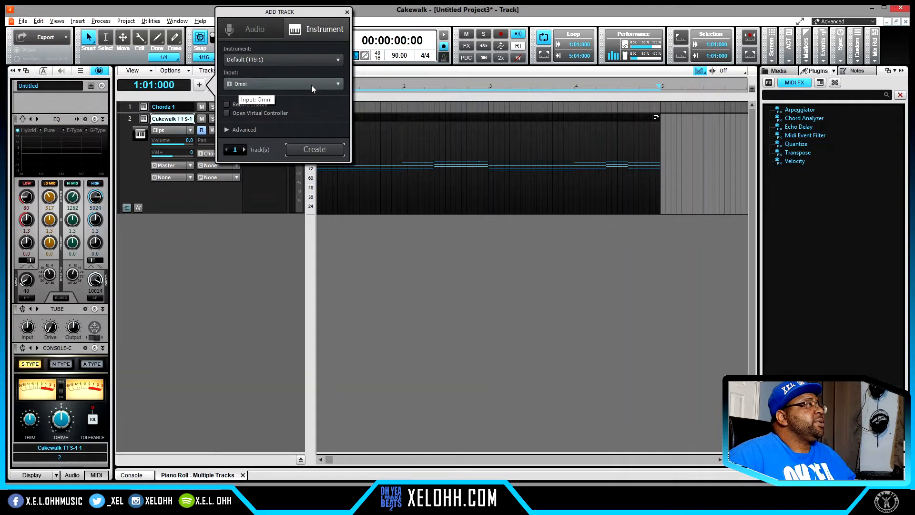
{"action": "left_click", "coordinate": [339, 83]}
{"action": "left_click", "coordinate": [339, 84]}
{"action": "left_click", "coordinate": [339, 84]}
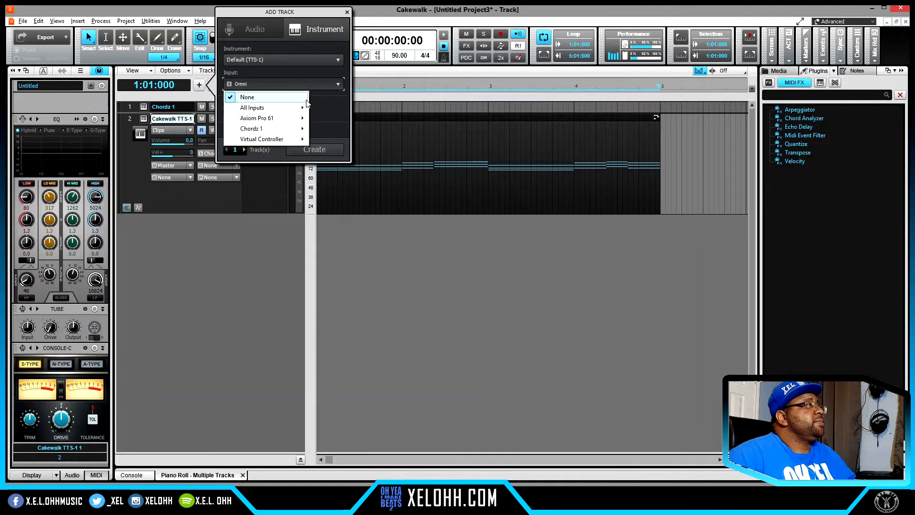
{"action": "left_click", "coordinate": [331, 73]}
{"action": "left_click", "coordinate": [226, 130]}
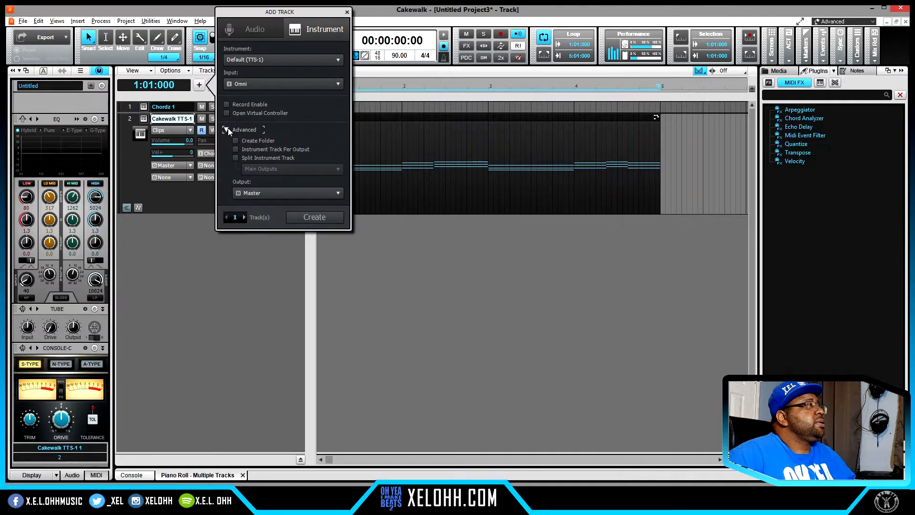
{"action": "left_click", "coordinate": [235, 158]}
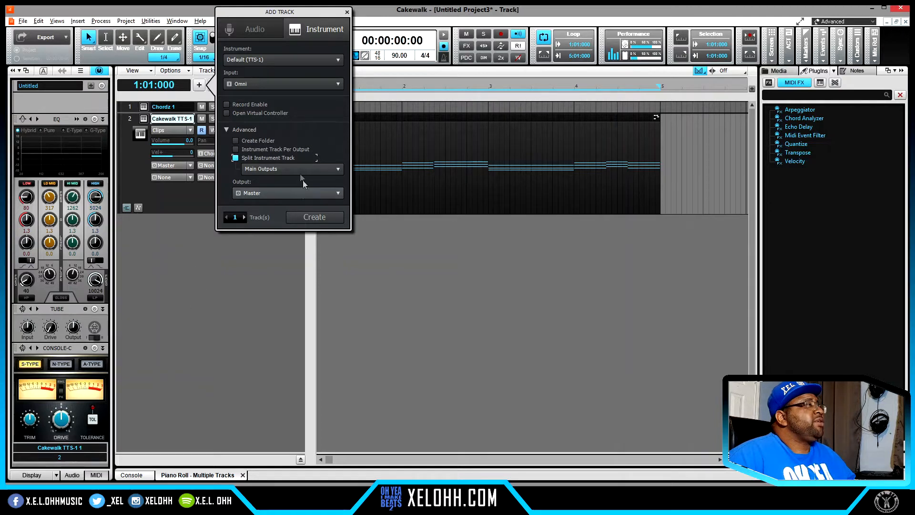
{"action": "left_click", "coordinate": [327, 216]}
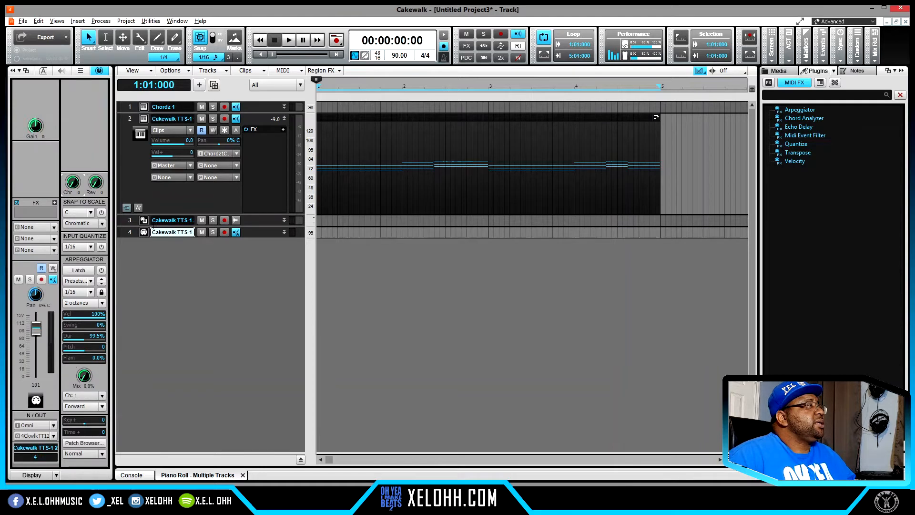
Step: Expand the new audio and MIDI tracks and copy the chord clip onto the MIDI track at measure 1
{"action": "double_click", "coordinate": [252, 234]}
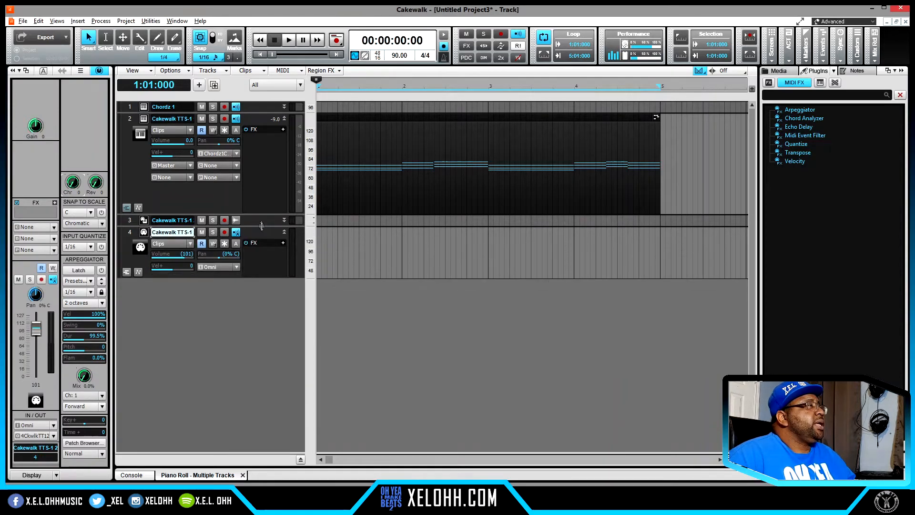
{"action": "left_click_drag", "start_coordinate": [261, 226], "coordinate": [263, 259]}
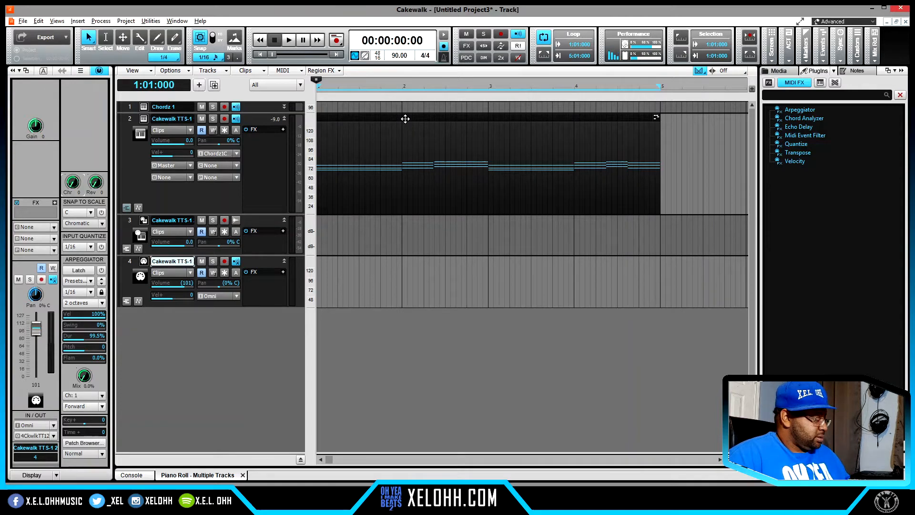
{"action": "left_click_drag", "start_coordinate": [405, 118], "coordinate": [366, 276]}
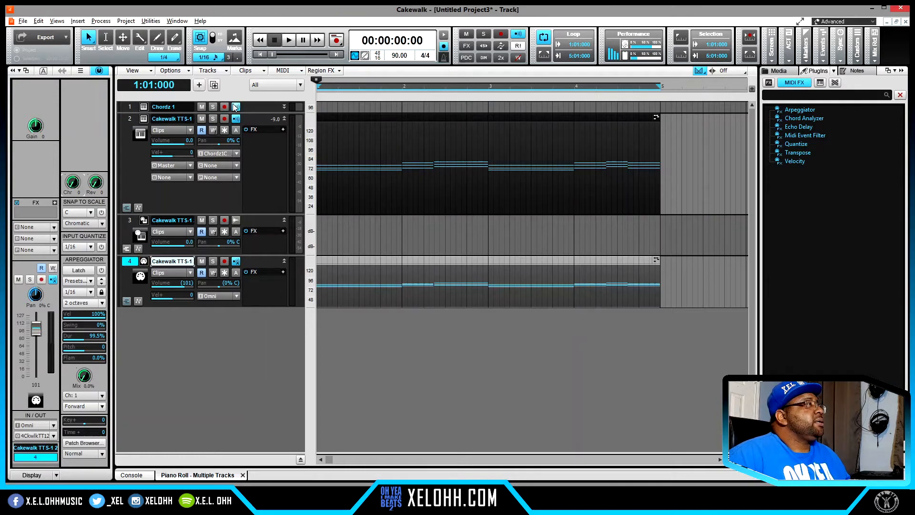
Step: Mute the original TTS-1 instrument track and play the copied chords through the split track
{"action": "left_click", "coordinate": [201, 119]}
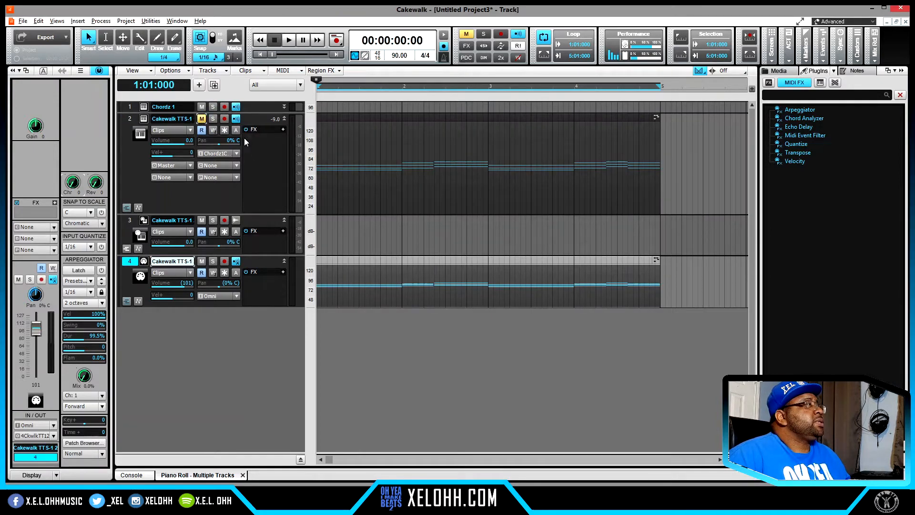
{"action": "key", "text": "space"}
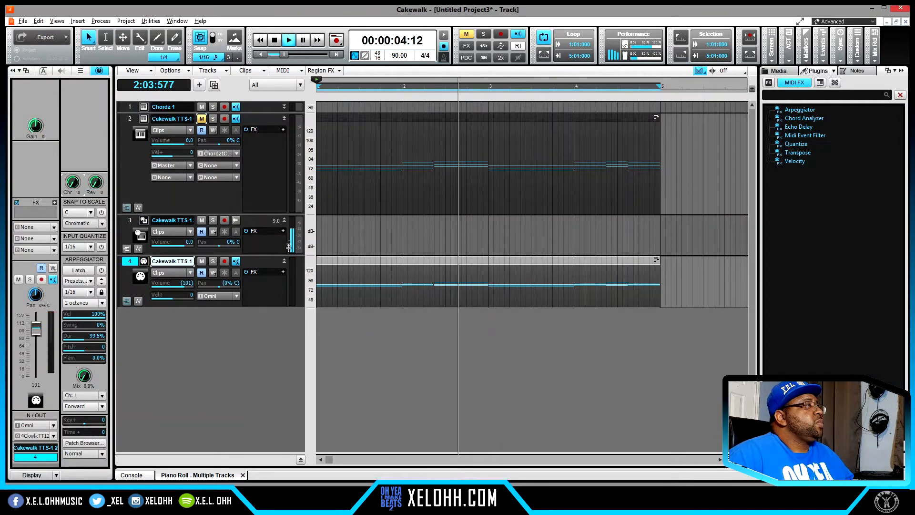
{"action": "key", "text": "space"}
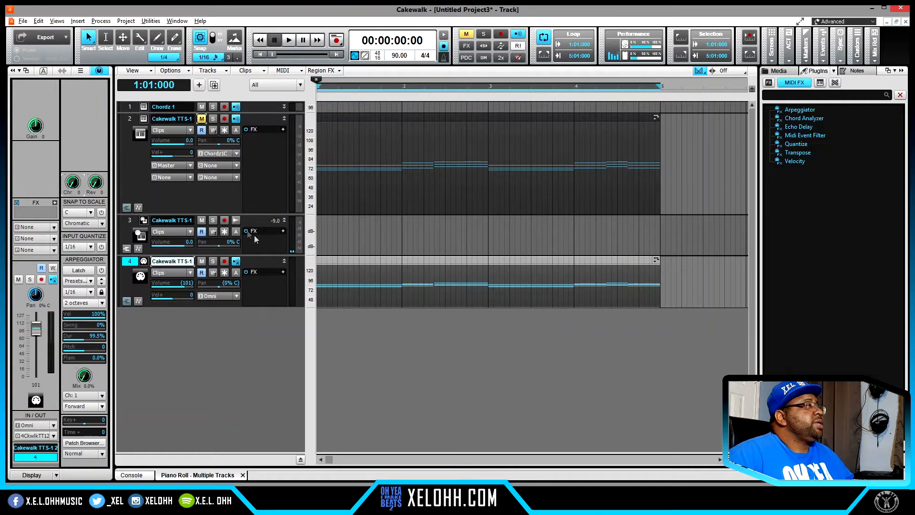
Step: Turn on the waveform preview for the split TTS-1 audio track and play the chords to examine their audio waveform
{"action": "left_click", "coordinate": [236, 220]}
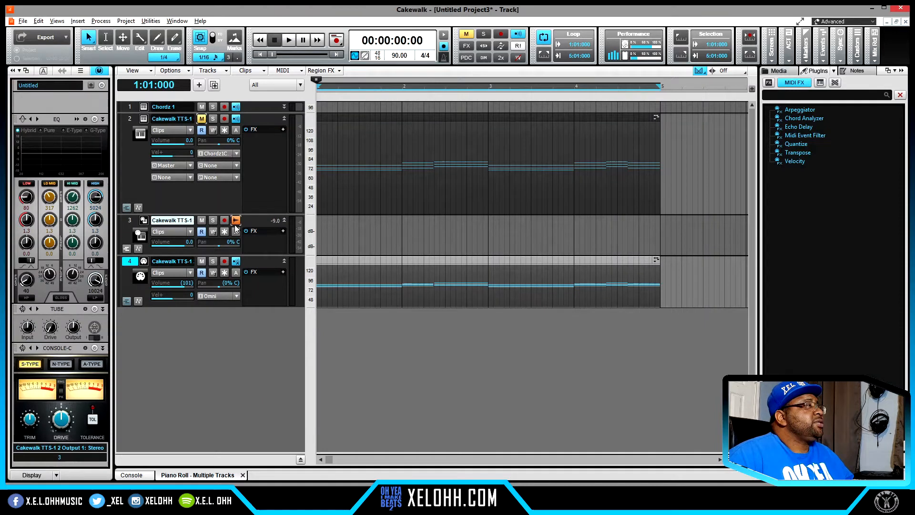
{"action": "key", "text": "space"}
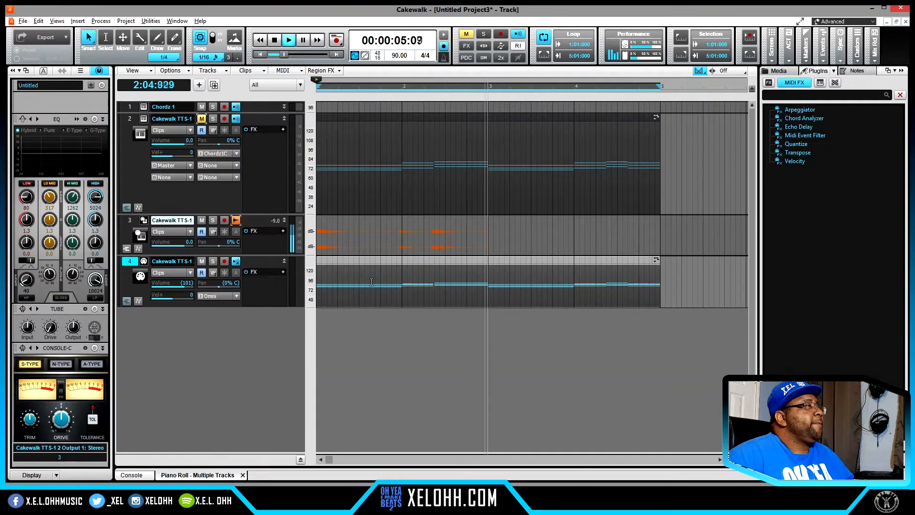
{"action": "key", "text": "space"}
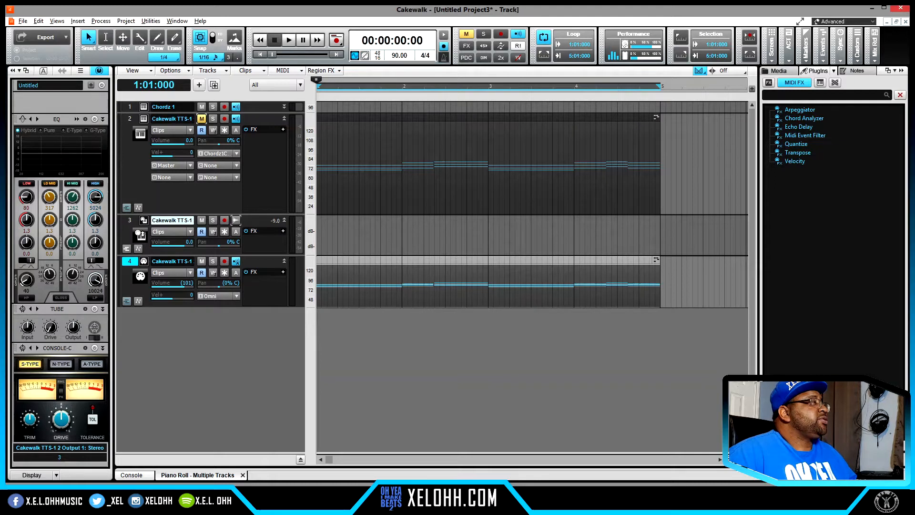
Step: Insert the Arpeggiator MIDI effect on track 4 and close its window
{"action": "left_click", "coordinate": [799, 110]}
{"action": "left_click_drag", "start_coordinate": [799, 112], "coordinate": [264, 287]}
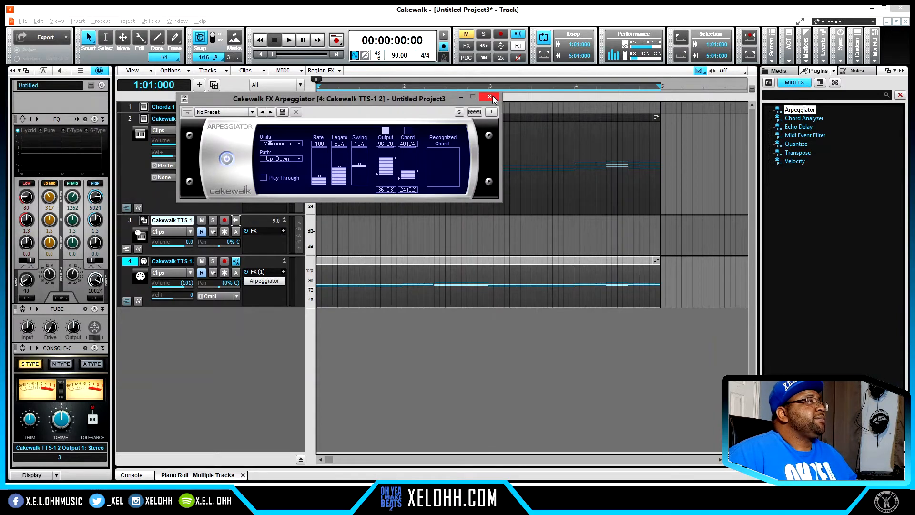
{"action": "left_click", "coordinate": [489, 96]}
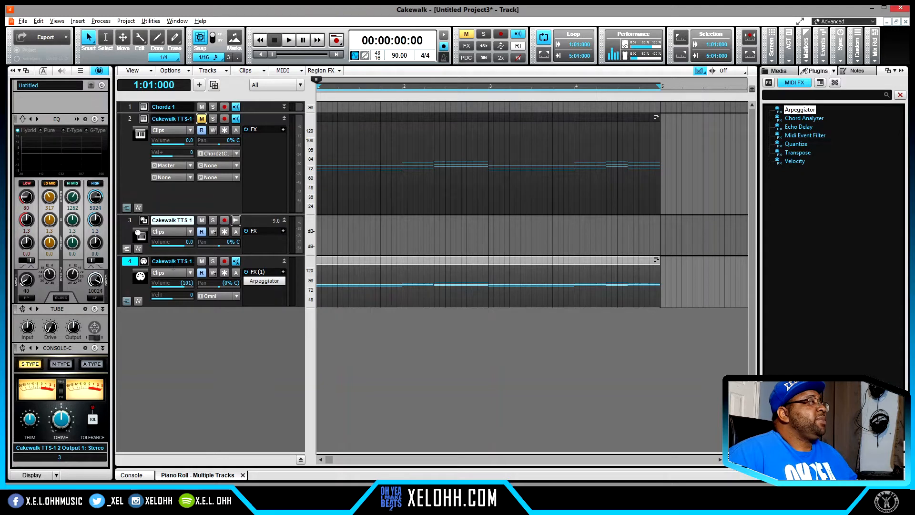
Step: Apply the Arpeggiator as a clip effect on the chord clip in track 2 and close its window
{"action": "left_click_drag", "start_coordinate": [802, 112], "coordinate": [624, 119]}
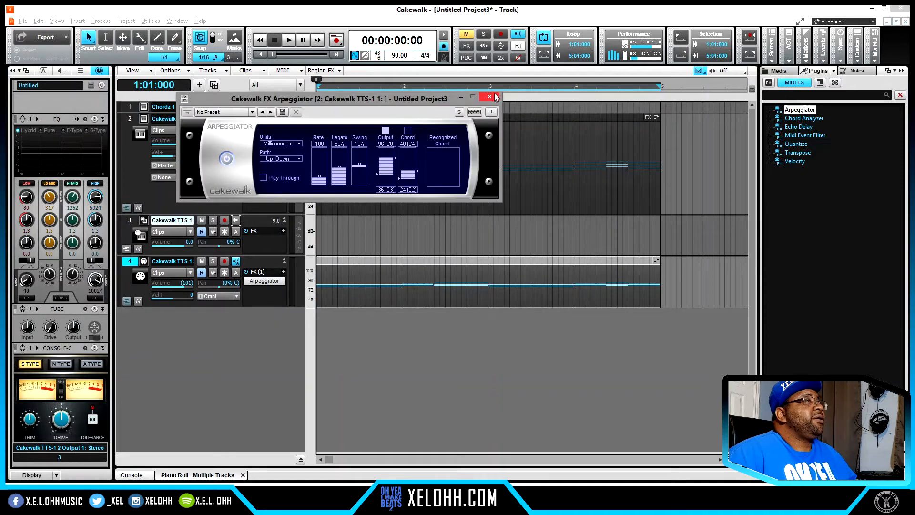
{"action": "left_click", "coordinate": [489, 97]}
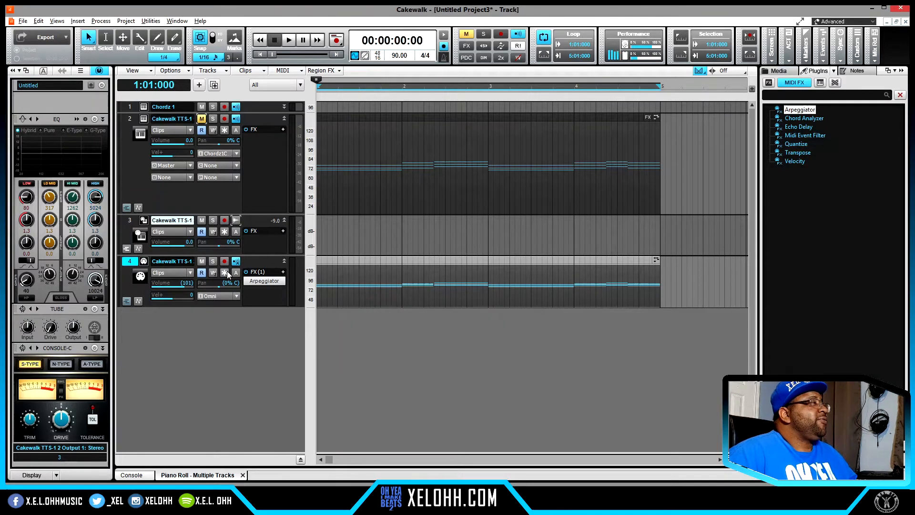
{"action": "left_click", "coordinate": [283, 274]}
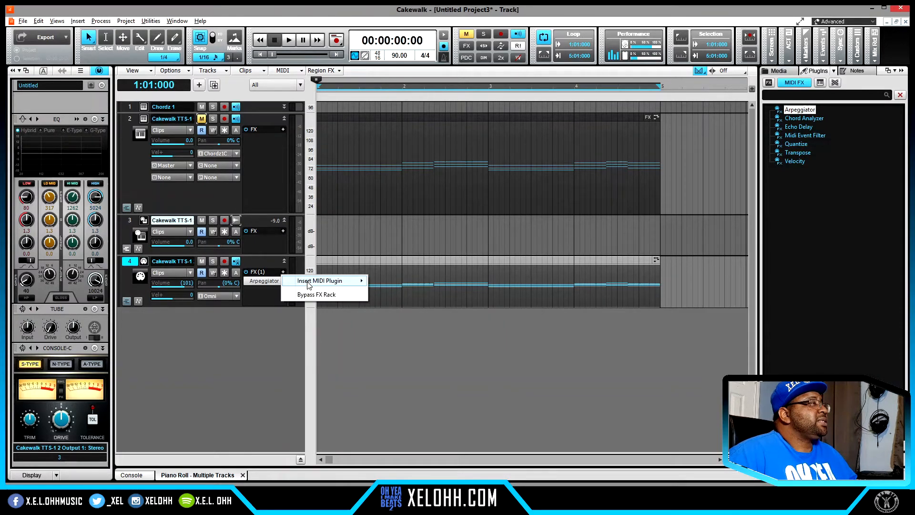
{"action": "mouse_move", "coordinate": [319, 285]}
{"action": "mouse_move", "coordinate": [420, 293]}
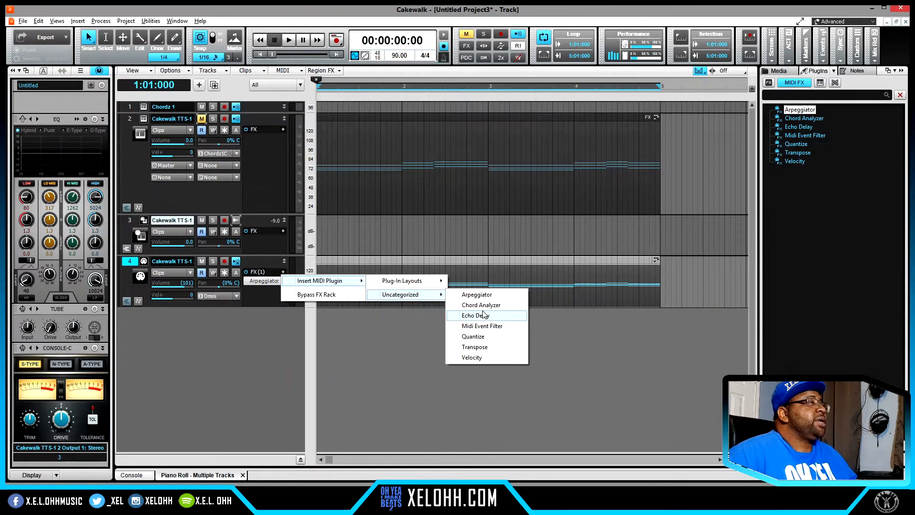
{"action": "left_click", "coordinate": [299, 330]}
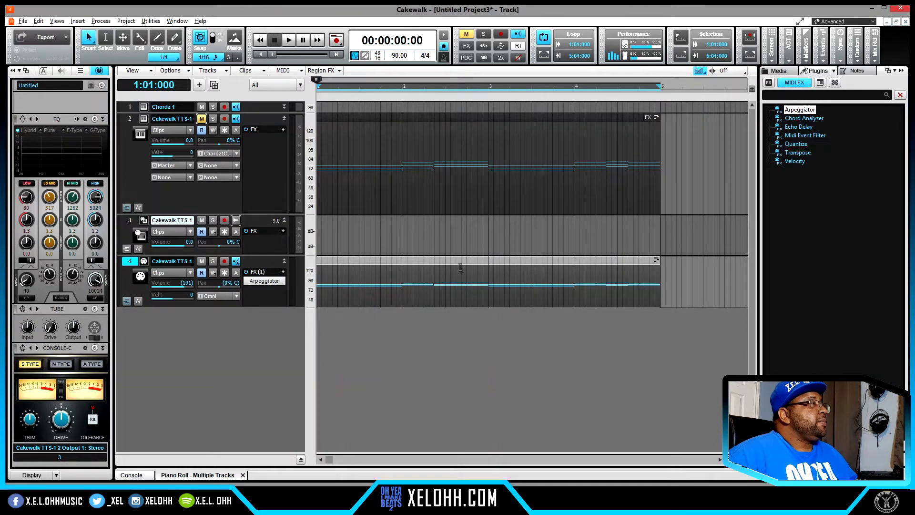
Step: Delete the split TTS-1 audio and MIDI tracks, tracks 3 and 4
{"action": "left_click", "coordinate": [128, 222]}
{"action": "left_click", "coordinate": [127, 261], "text": "ctrl"}
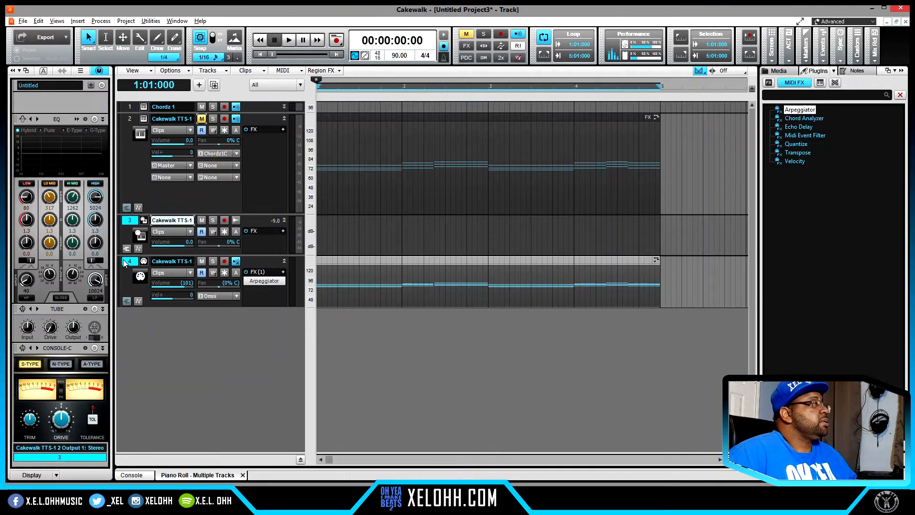
{"action": "right_click", "coordinate": [123, 258]}
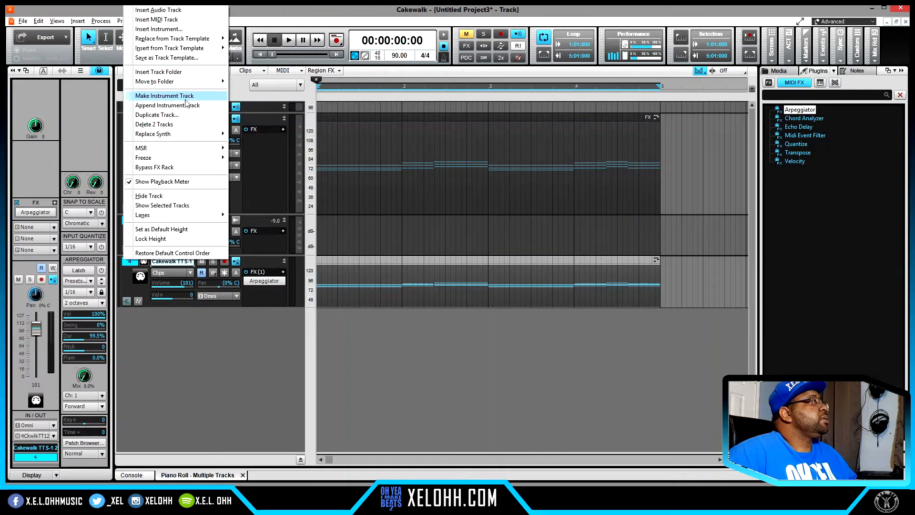
{"action": "left_click", "coordinate": [176, 125]}
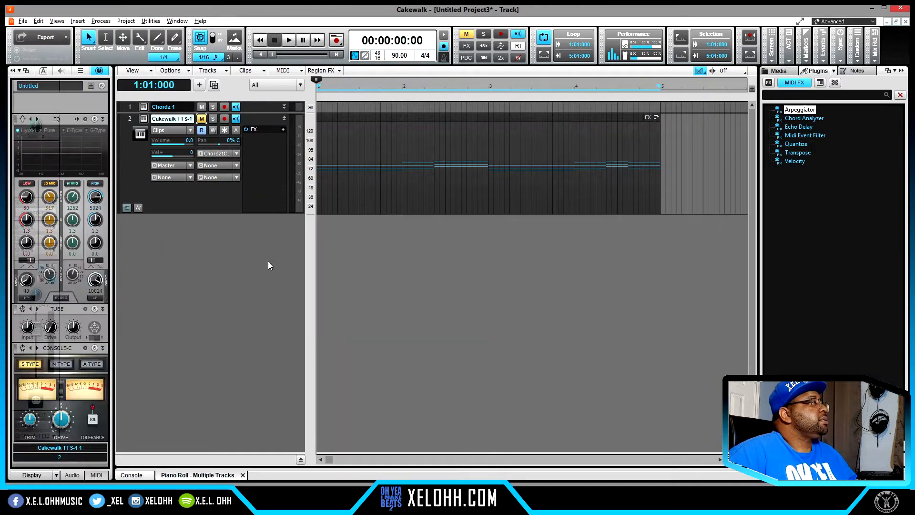
Step: Select the chord clip on track 2 and unmute the original TTS-1 instrument track
{"action": "left_click", "coordinate": [350, 123]}
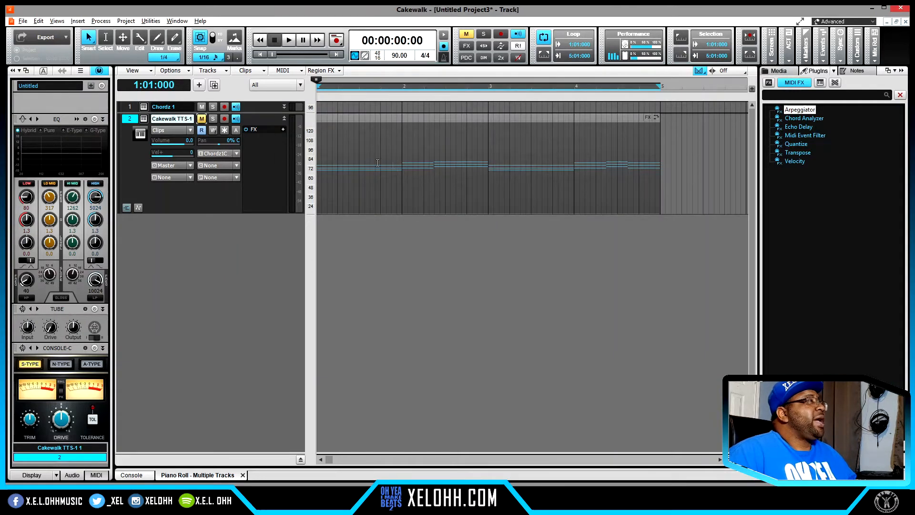
{"action": "left_click", "coordinate": [202, 119]}
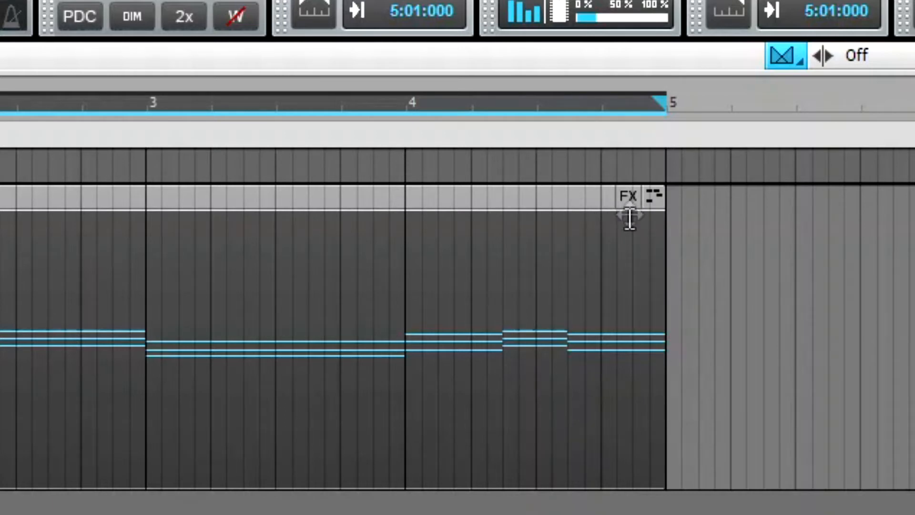
Step: Open the Arpeggiator from the track 2 chord clip's effects, switching it off and back on
{"action": "left_click", "coordinate": [629, 199]}
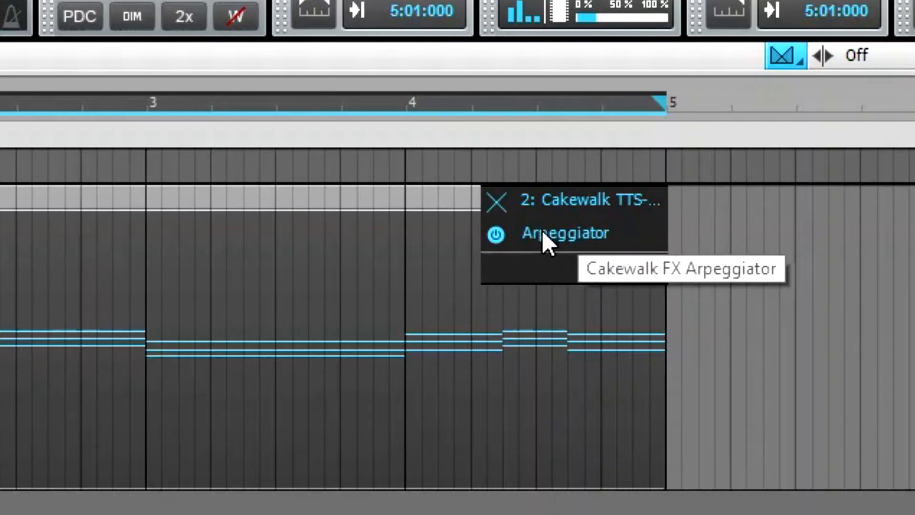
{"action": "left_click", "coordinate": [495, 236]}
{"action": "left_click", "coordinate": [496, 235]}
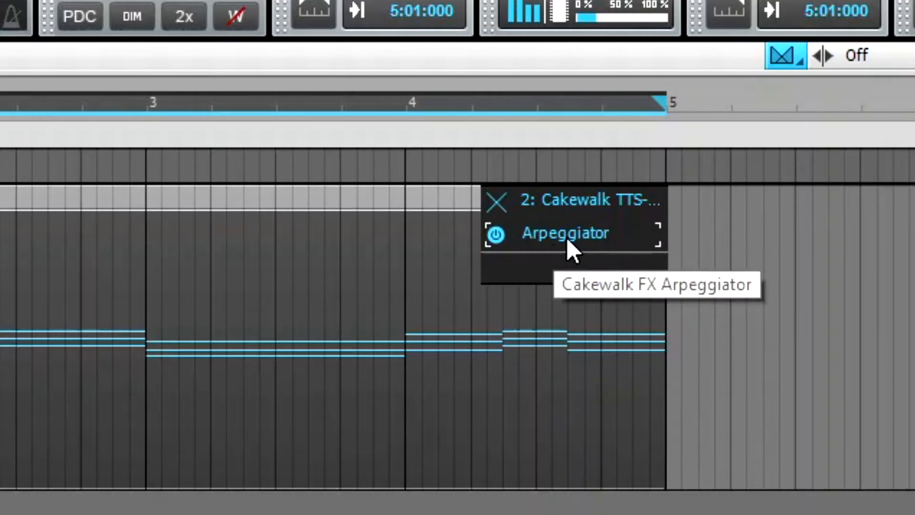
{"action": "double_click", "coordinate": [567, 234]}
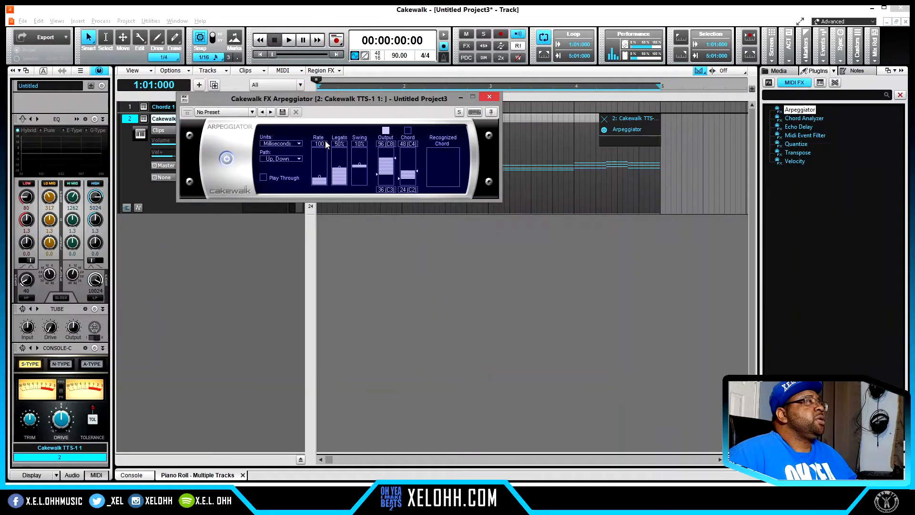
{"action": "left_click", "coordinate": [227, 160]}
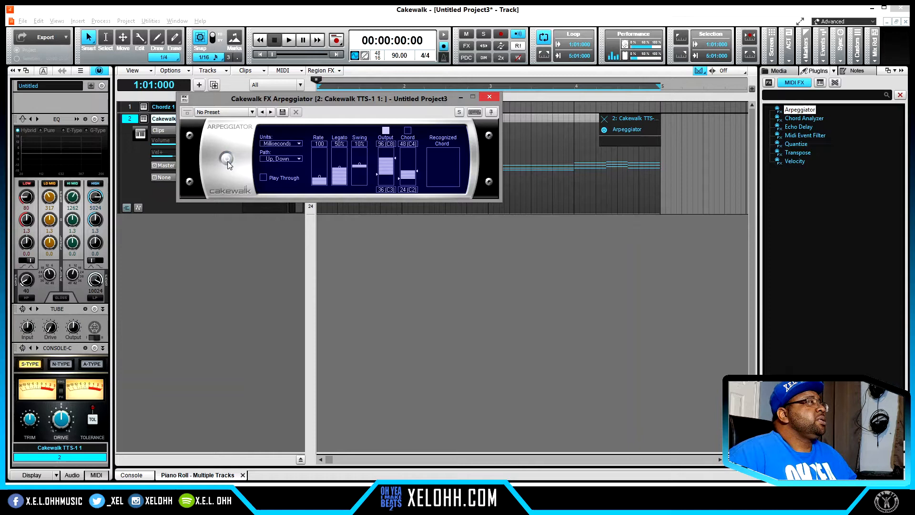
{"action": "left_click", "coordinate": [227, 160]}
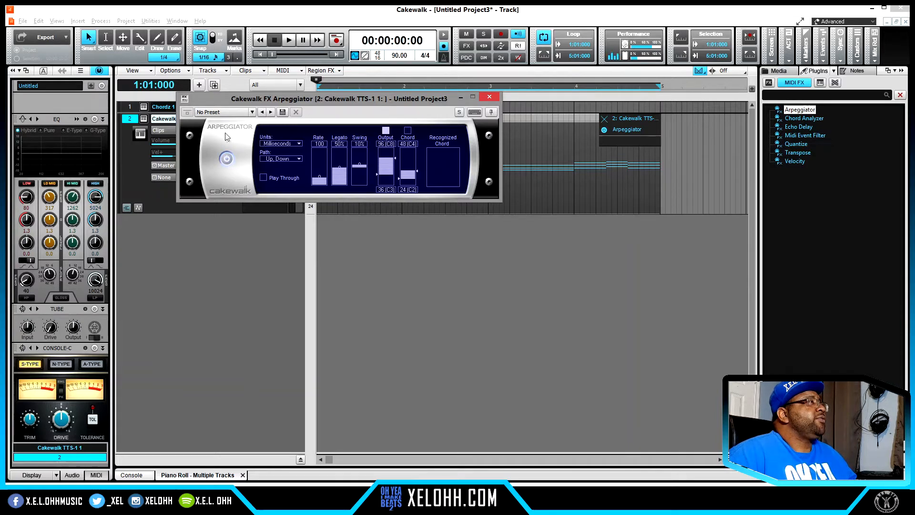
Step: Review the Arpeggiator's presets and play the chord clip with No Preset
{"action": "left_click", "coordinate": [252, 112]}
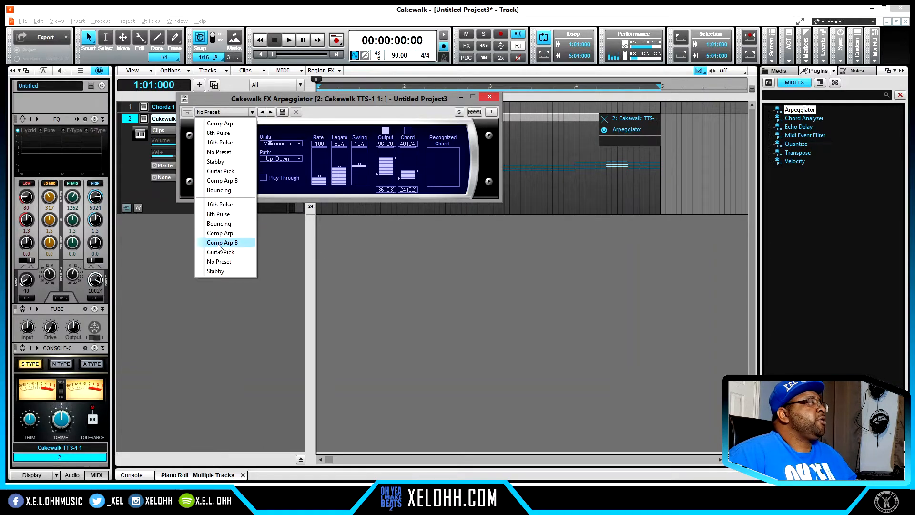
{"action": "left_click", "coordinate": [327, 116]}
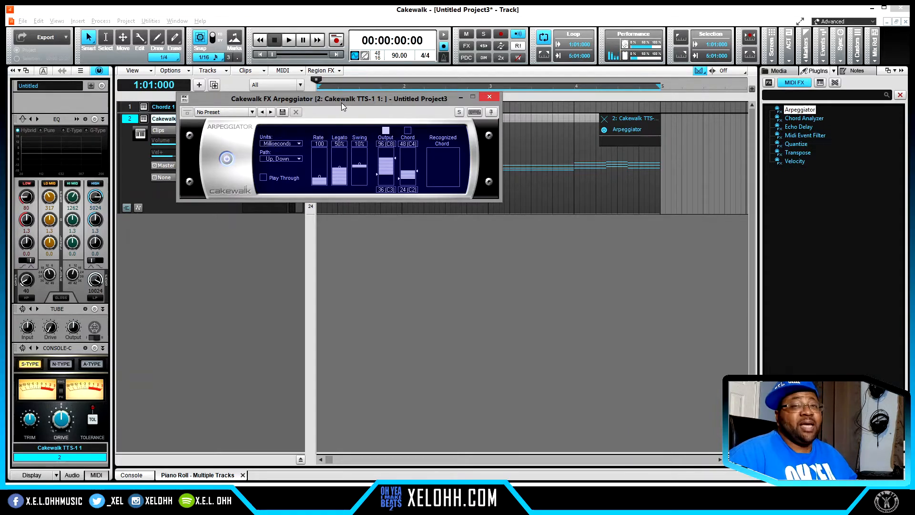
{"action": "key", "text": "space"}
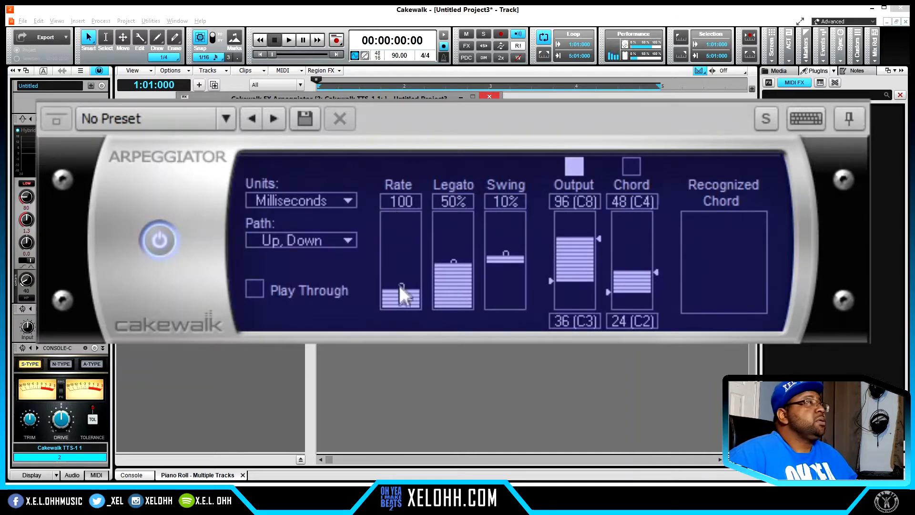
Step: Set the Arpeggiator's rate to 252 milliseconds and play the chord clip to hear it
{"action": "left_click_drag", "start_coordinate": [403, 283], "coordinate": [403, 258]}
{"action": "key", "text": "space"}
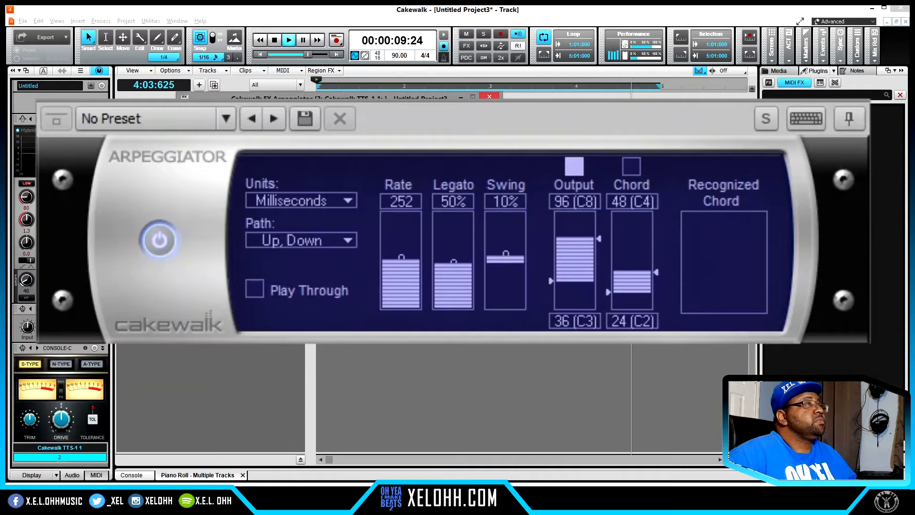
{"action": "key", "text": "space"}
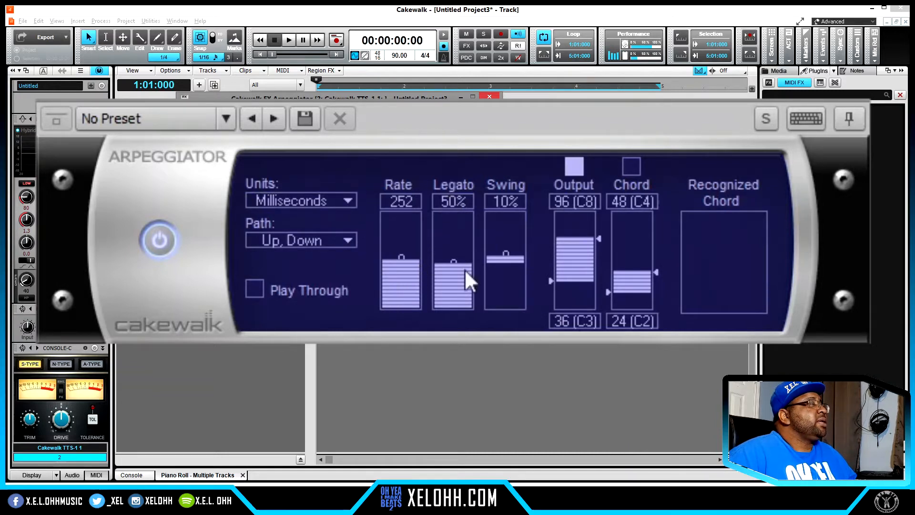
Step: Audition the Arpeggiator's legato at 82% and 17% during playback, leaving it at 17%
{"action": "left_click_drag", "start_coordinate": [451, 261], "coordinate": [452, 234]}
{"action": "left_click_drag", "start_coordinate": [452, 257], "coordinate": [452, 252]}
{"action": "key", "text": "space"}
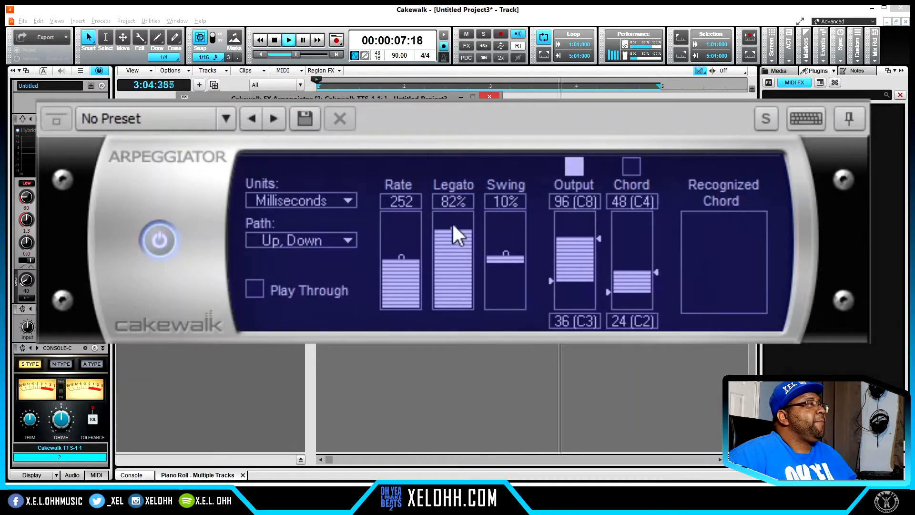
{"action": "left_click_drag", "start_coordinate": [452, 224], "coordinate": [451, 294]}
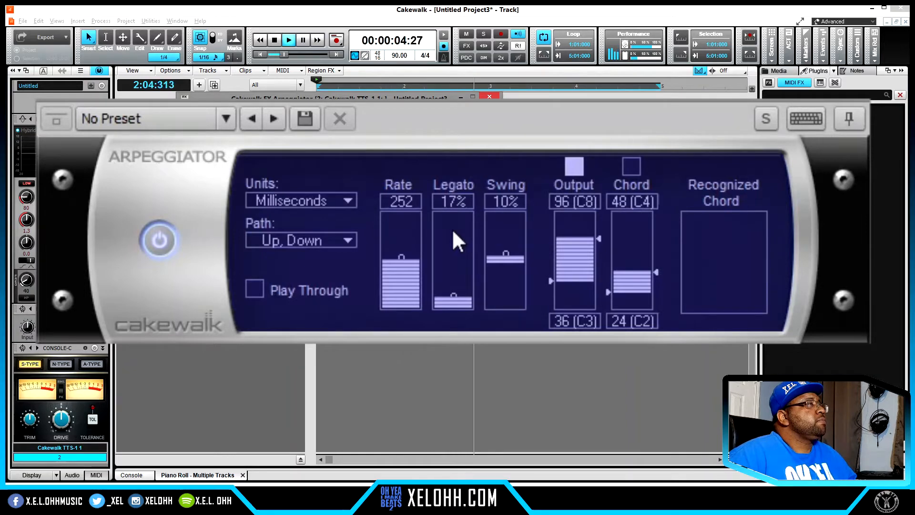
{"action": "key", "text": "space"}
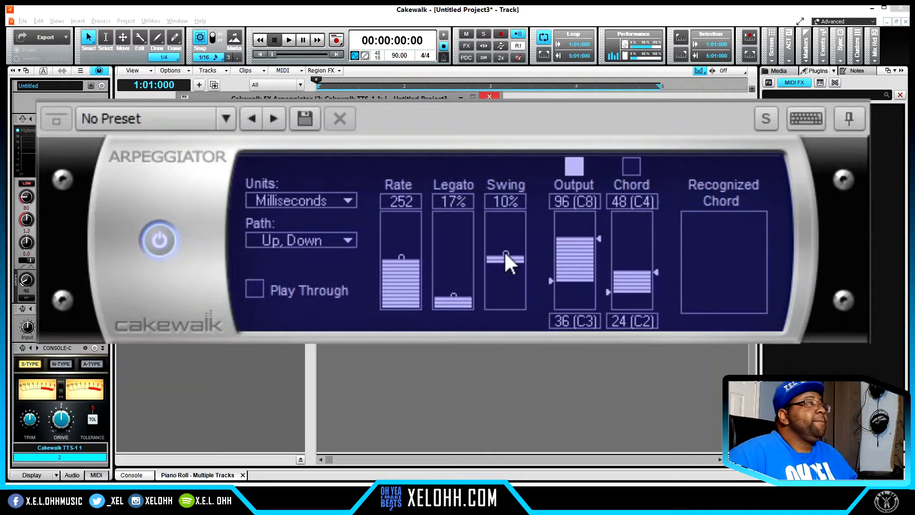
Step: Audition the Arpeggiator's swing at 55% and -54% during playback, leaving it at -54%
{"action": "left_click_drag", "start_coordinate": [504, 251], "coordinate": [505, 231]}
{"action": "key", "text": "space"}
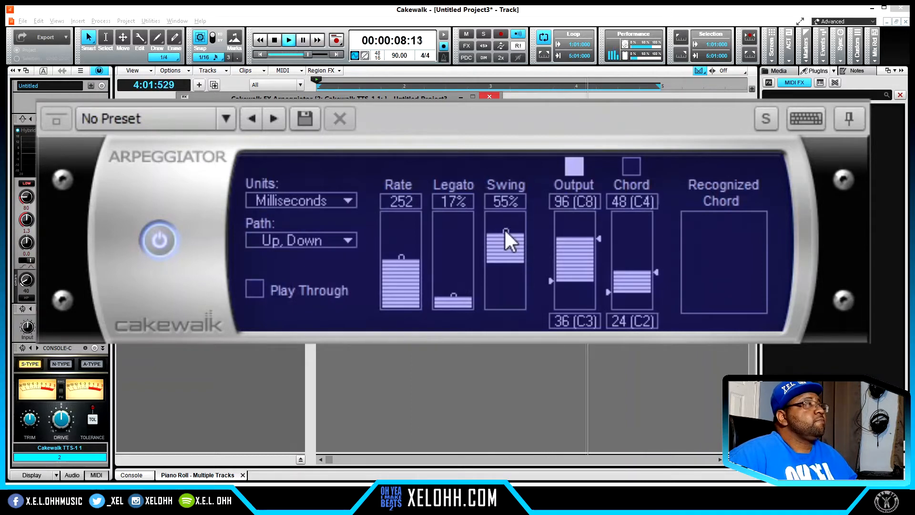
{"action": "key", "text": "space"}
{"action": "left_click_drag", "start_coordinate": [505, 231], "coordinate": [505, 286]}
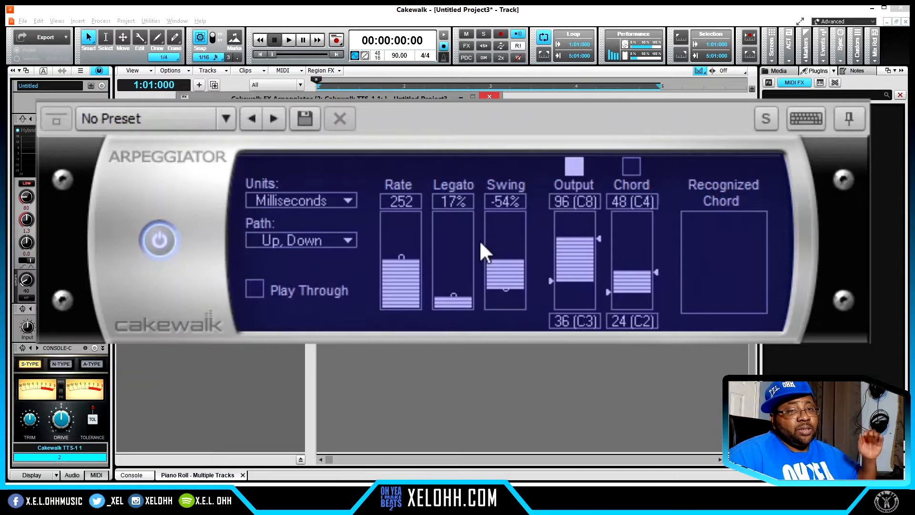
{"action": "key", "text": "space"}
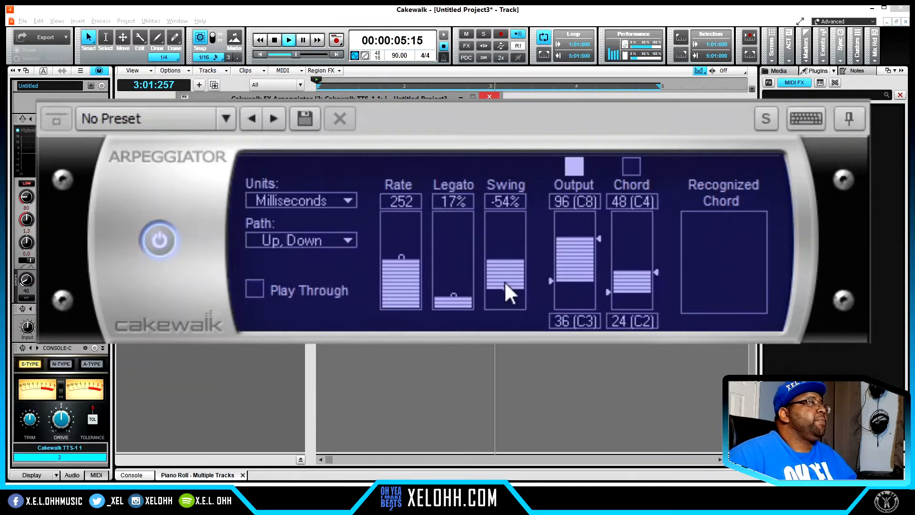
{"action": "key", "text": "space"}
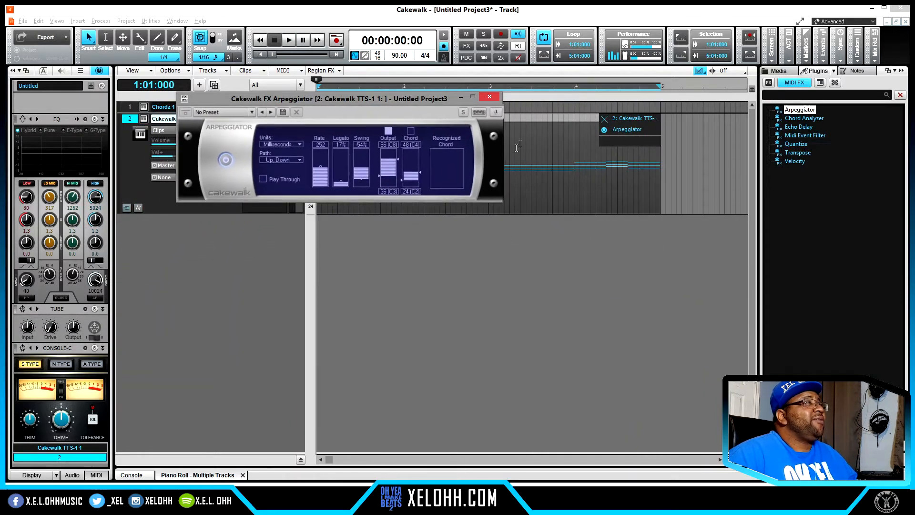
Step: Show the track 2 chord clip's notes in an enlarged piano roll and close the Arpeggiator window
{"action": "double_click", "coordinate": [530, 122]}
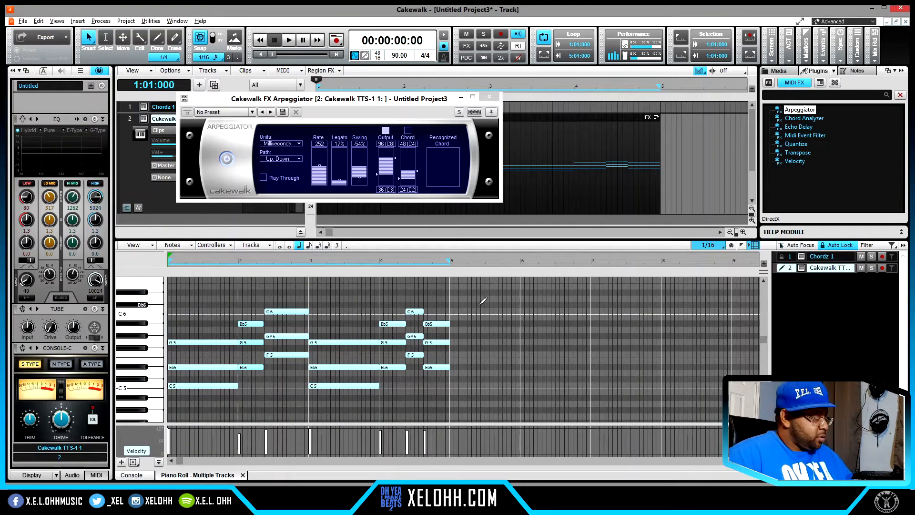
{"action": "key", "text": "ctrl+shift+d"}
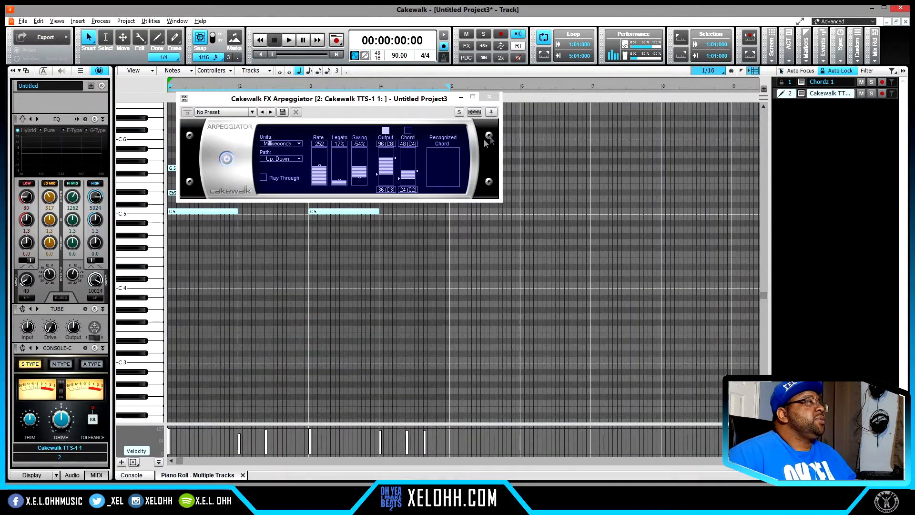
{"action": "left_click", "coordinate": [489, 96]}
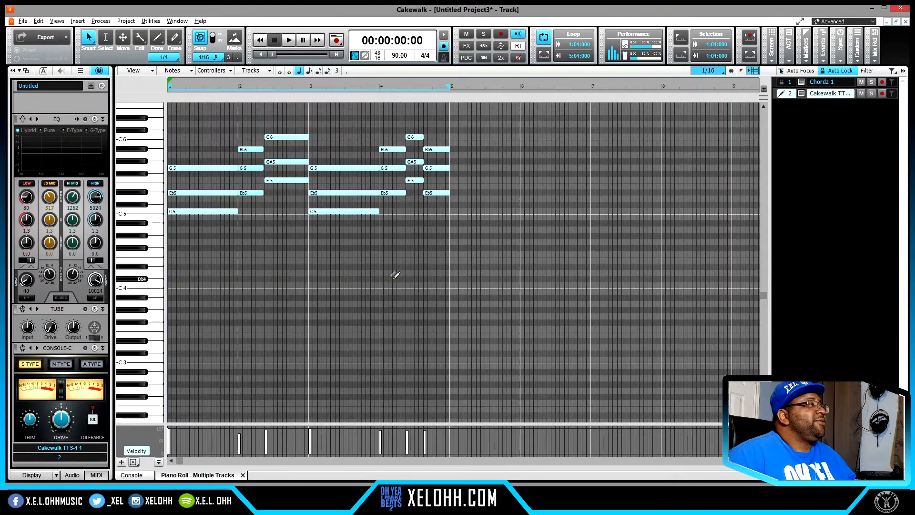
{"action": "scroll", "coordinate": [402, 276], "scroll_direction": "up", "scroll_amount": 5}
{"action": "scroll", "coordinate": [403, 281], "scroll_direction": "up", "scroll_amount": 5}
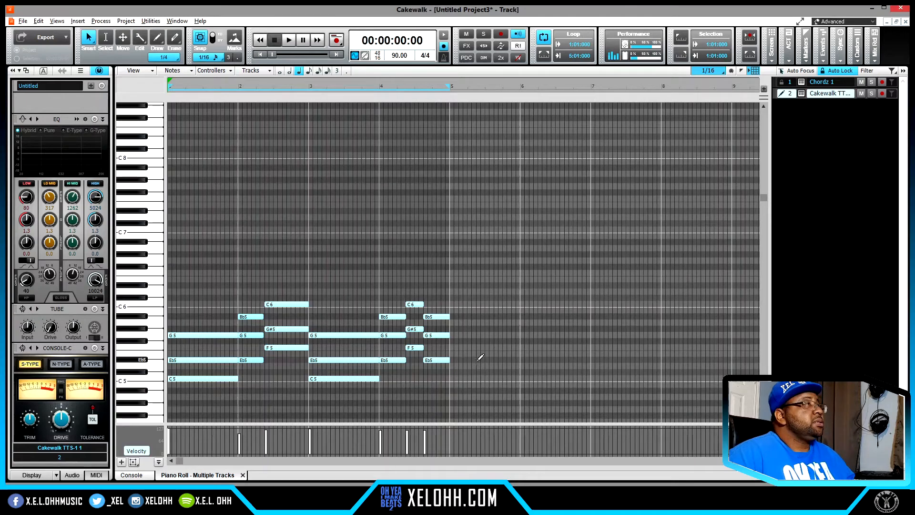
Step: Restore the piano roll to its smaller size below the tracks with the chord notes in view
{"action": "key", "text": "d"}
{"action": "key", "text": "d"}
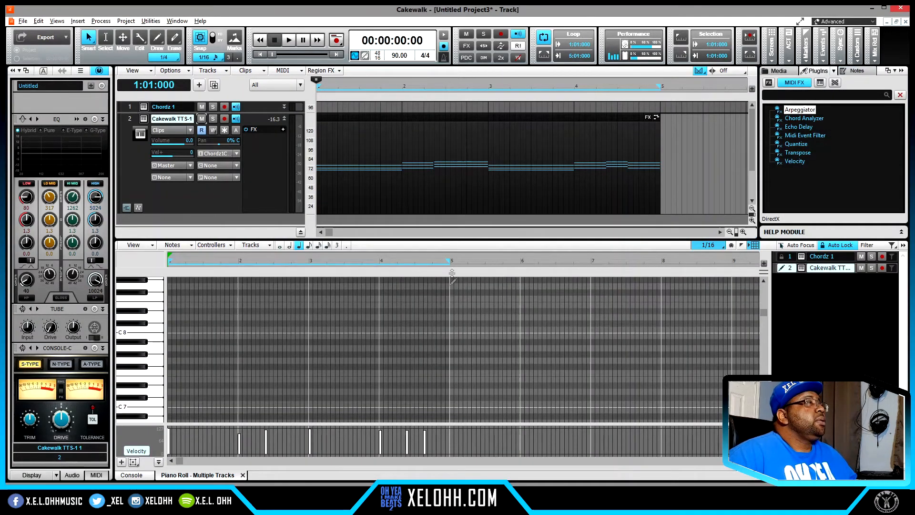
{"action": "scroll", "coordinate": [446, 312], "scroll_direction": "down", "scroll_amount": 5}
{"action": "scroll", "coordinate": [437, 324], "scroll_direction": "down", "scroll_amount": 5}
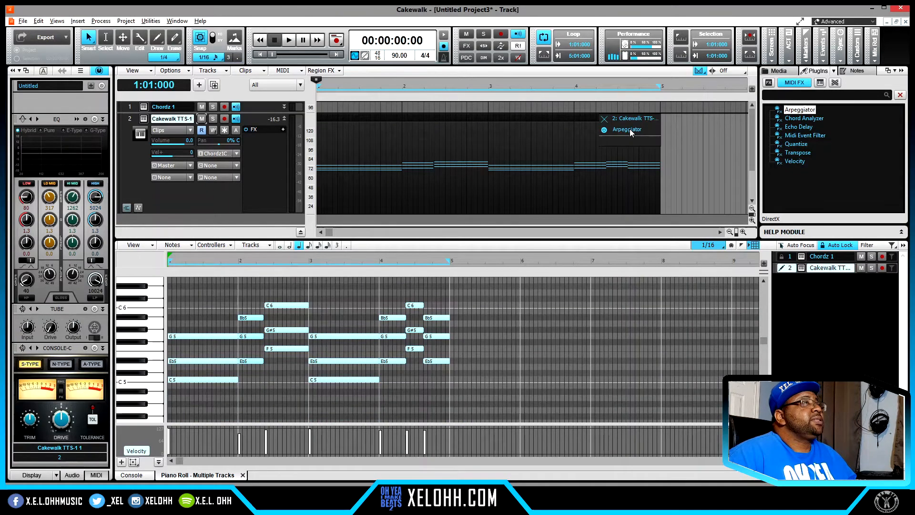
Step: Reopen the clip's Arpeggiator, enable its Chord range control and play the clip
{"action": "left_click", "coordinate": [627, 130]}
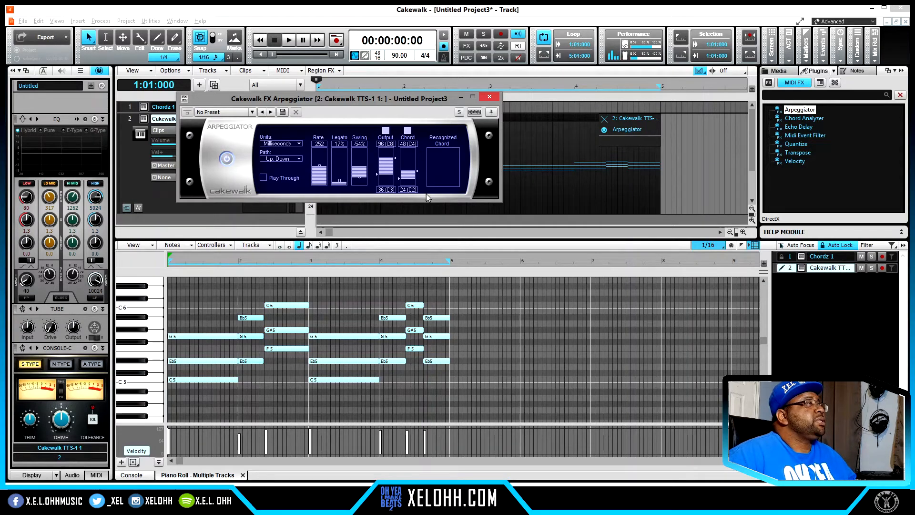
{"action": "key", "text": "space"}
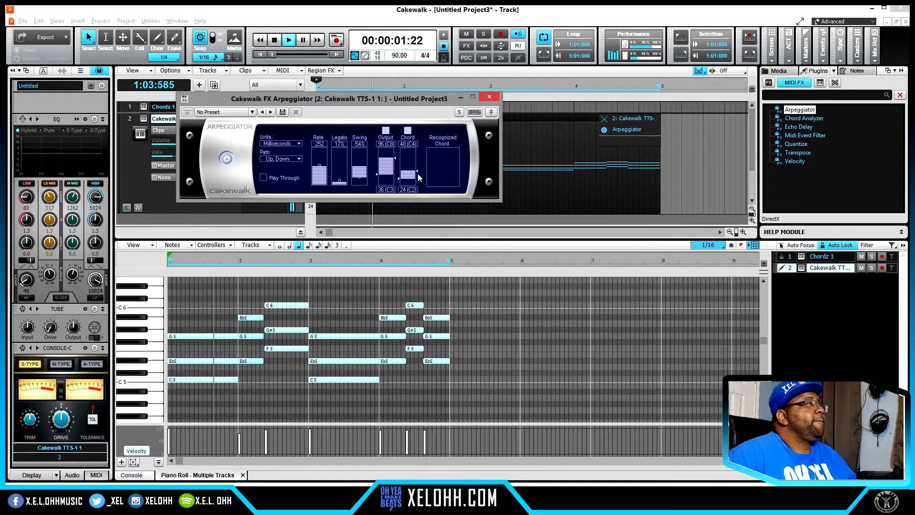
{"action": "key", "text": "space"}
Step: Raise the Arpeggiator's Chord range to an upper limit of 85 (C#7) and a lower limit of 37 (C#3) while auditioning the clip
{"action": "left_click_drag", "start_coordinate": [416, 170], "coordinate": [416, 167]}
{"action": "key", "text": "space"}
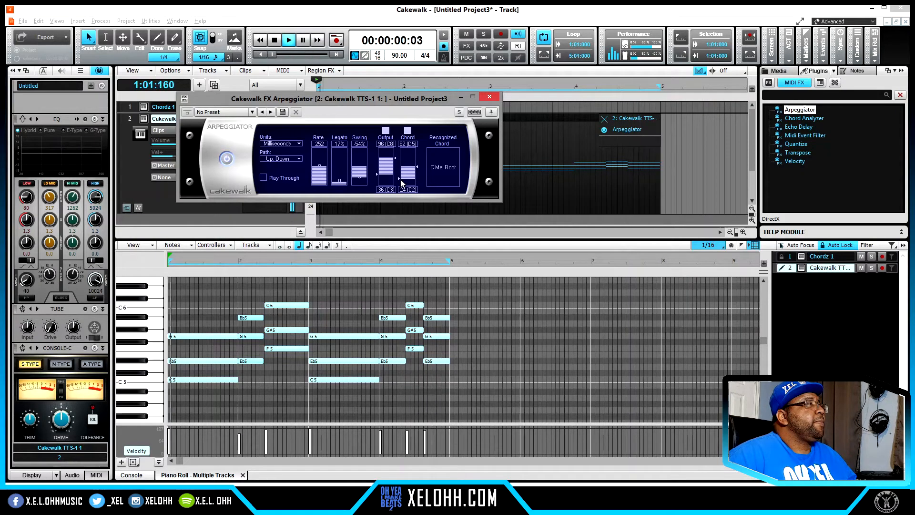
{"action": "left_click_drag", "start_coordinate": [417, 177], "coordinate": [418, 161]}
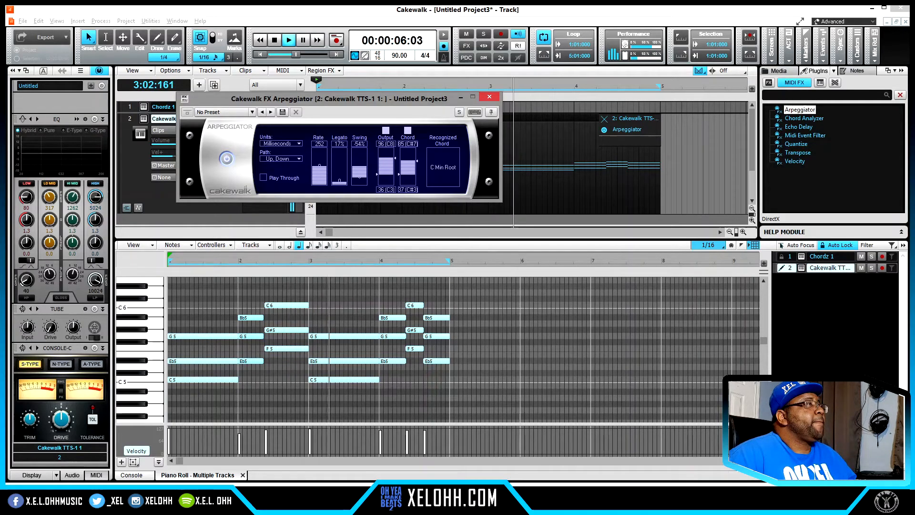
Step: Narrow the Arpeggiator's Chord range to 52 (E4) through 65 (F5), stop playback and switch the Chord range control off
{"action": "left_click_drag", "start_coordinate": [399, 175], "coordinate": [399, 169]}
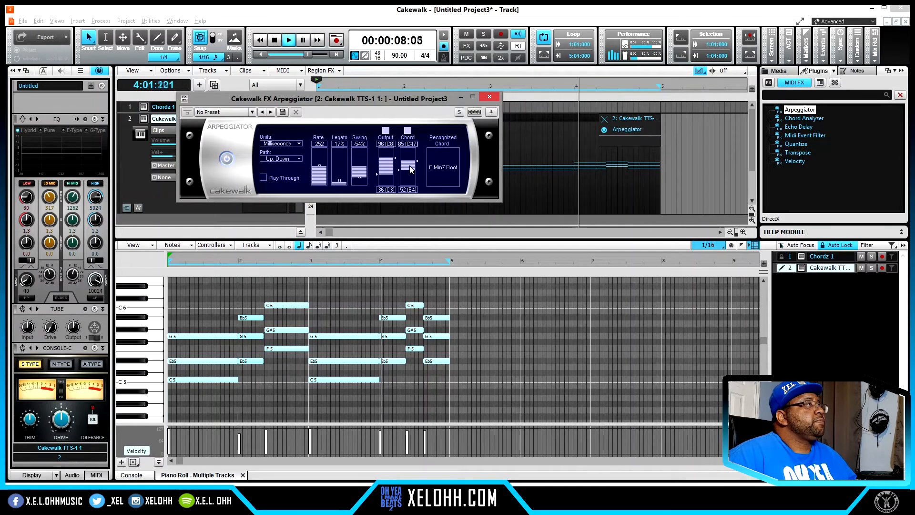
{"action": "left_click_drag", "start_coordinate": [417, 161], "coordinate": [417, 166]}
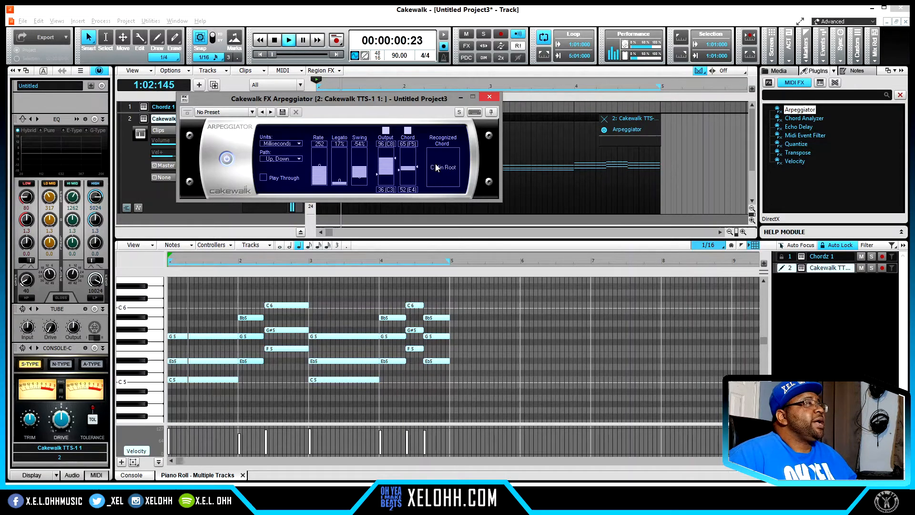
{"action": "key", "text": "space"}
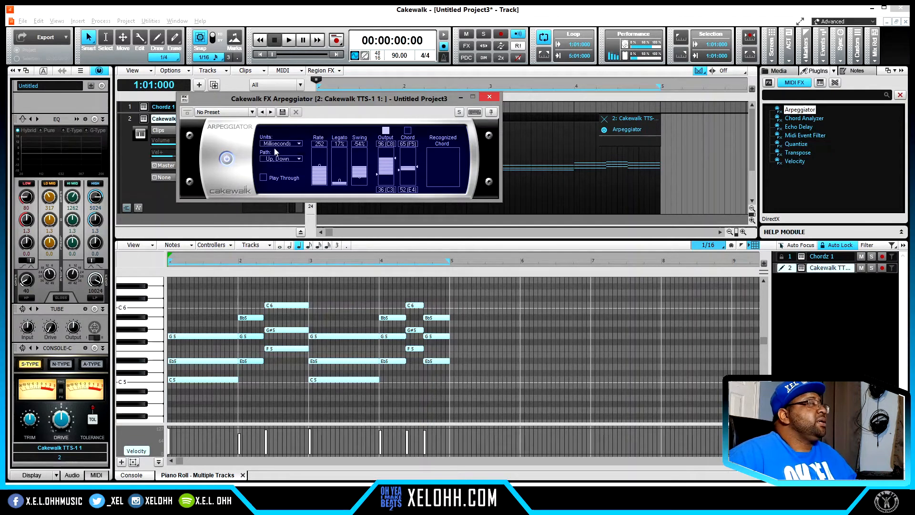
Step: Try MIDI Ticks as the Arpeggiator's Units, set Units to Notes and review the Path options, keeping Up, Down
{"action": "left_click", "coordinate": [299, 144]}
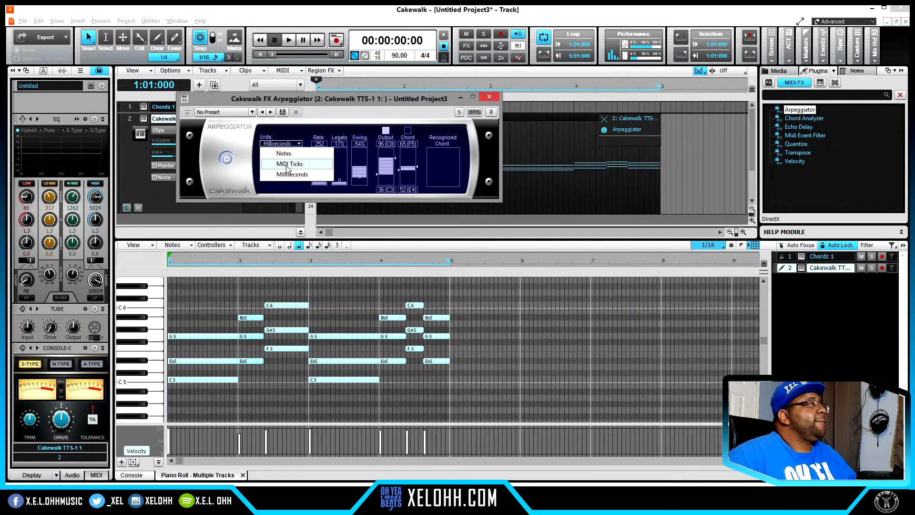
{"action": "left_click", "coordinate": [289, 164]}
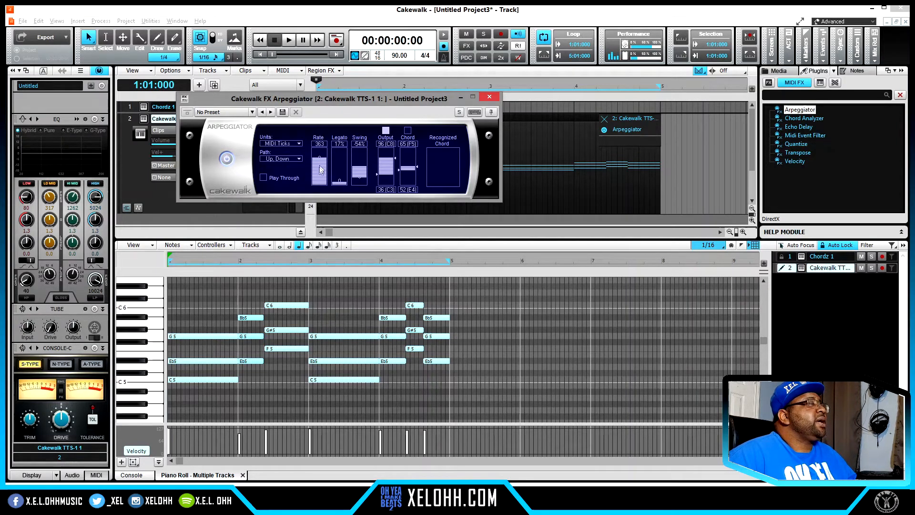
{"action": "left_click", "coordinate": [299, 143]}
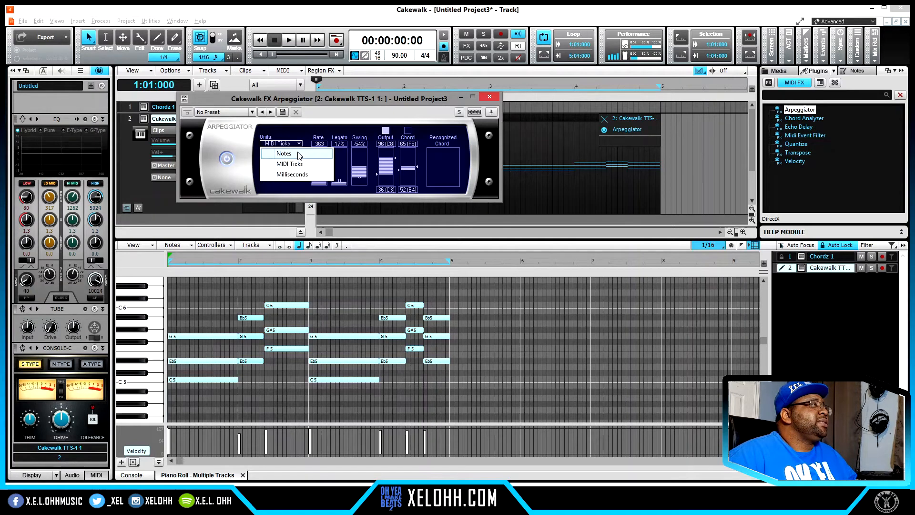
{"action": "left_click", "coordinate": [301, 150]}
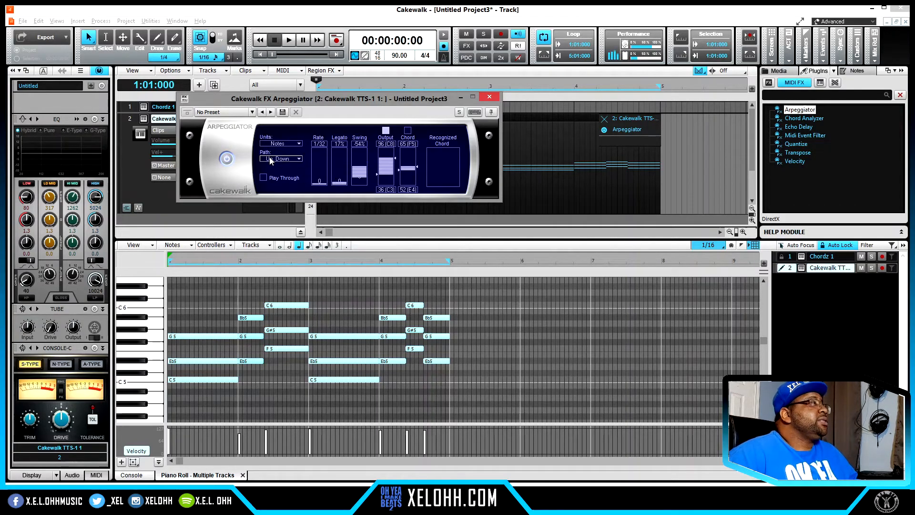
{"action": "left_click", "coordinate": [299, 160]}
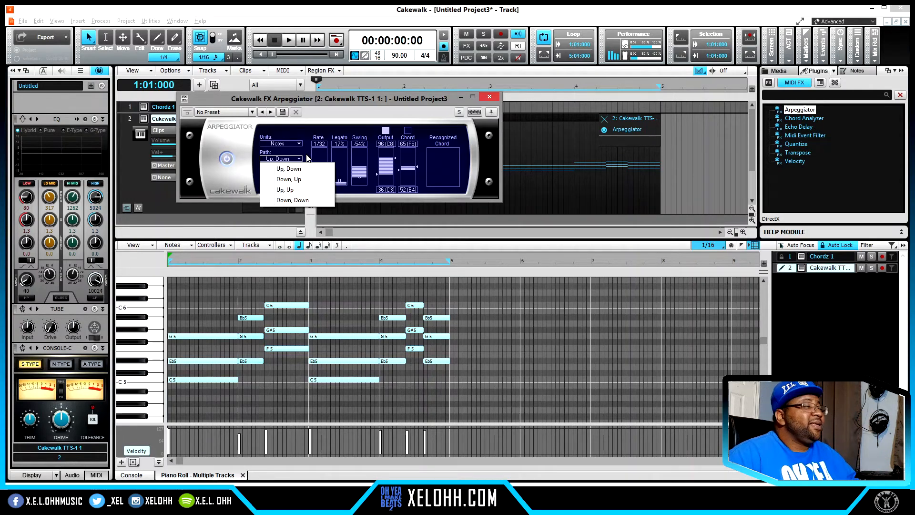
{"action": "left_click", "coordinate": [308, 159]}
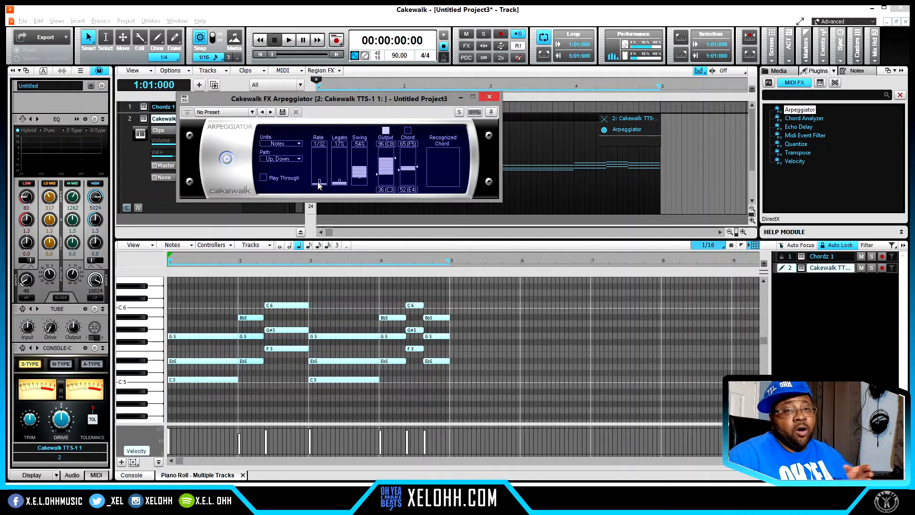
Step: Enable Play Through in the Arpeggiator and audition the clip with the Rate at 1/16, then at 1/8
{"action": "left_click_drag", "start_coordinate": [318, 184], "coordinate": [319, 174]}
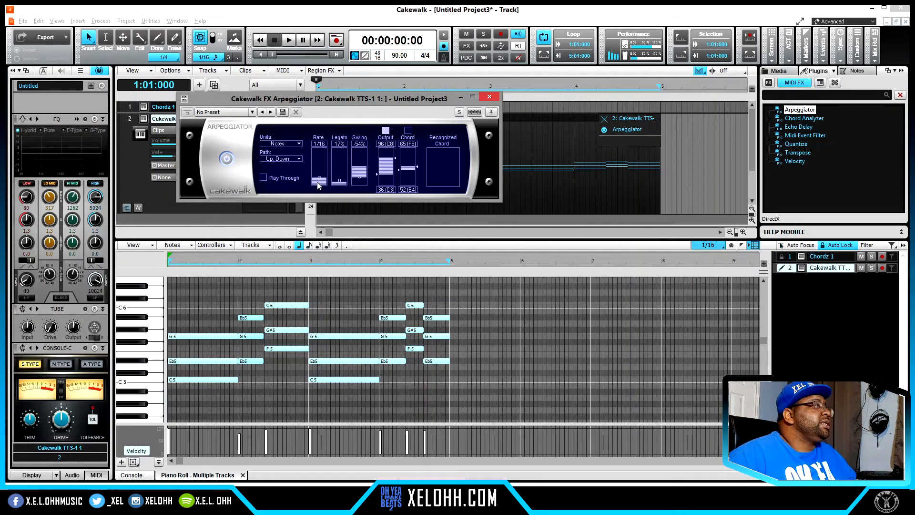
{"action": "left_click", "coordinate": [263, 178]}
{"action": "key", "text": "space"}
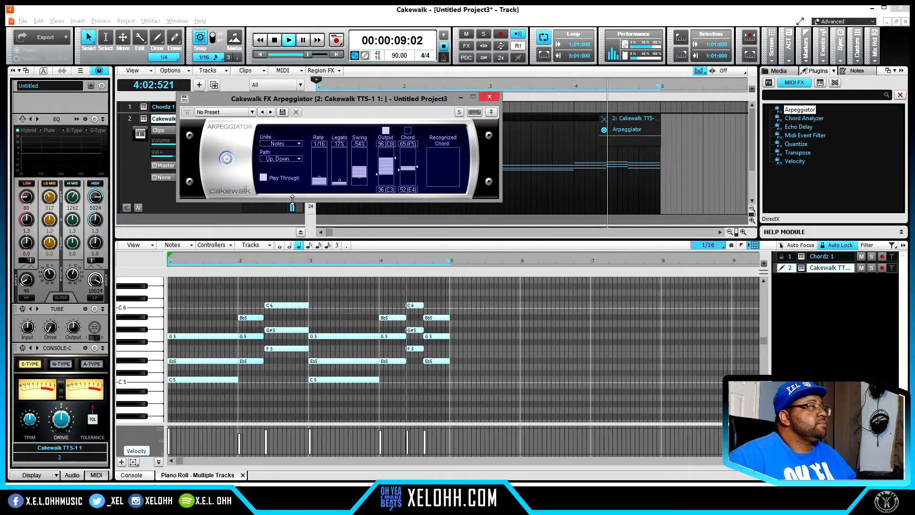
{"action": "key", "text": "space"}
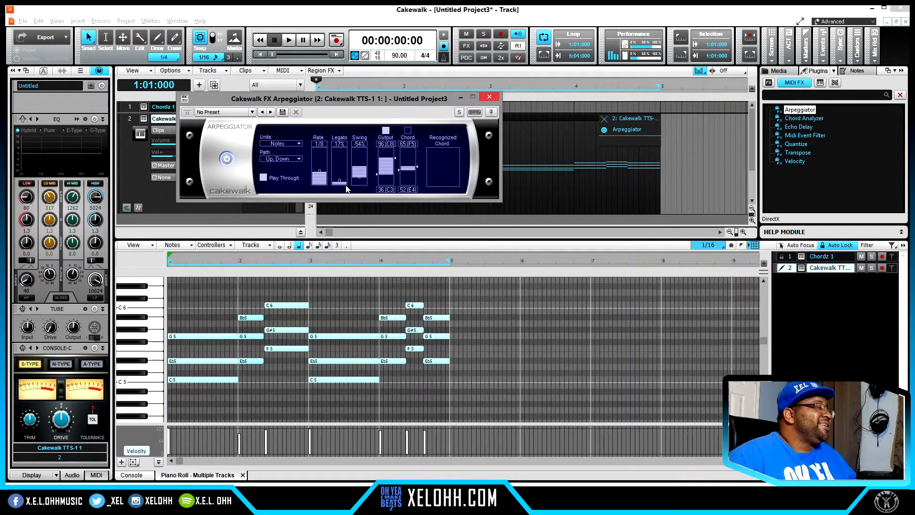
{"action": "key", "text": "space"}
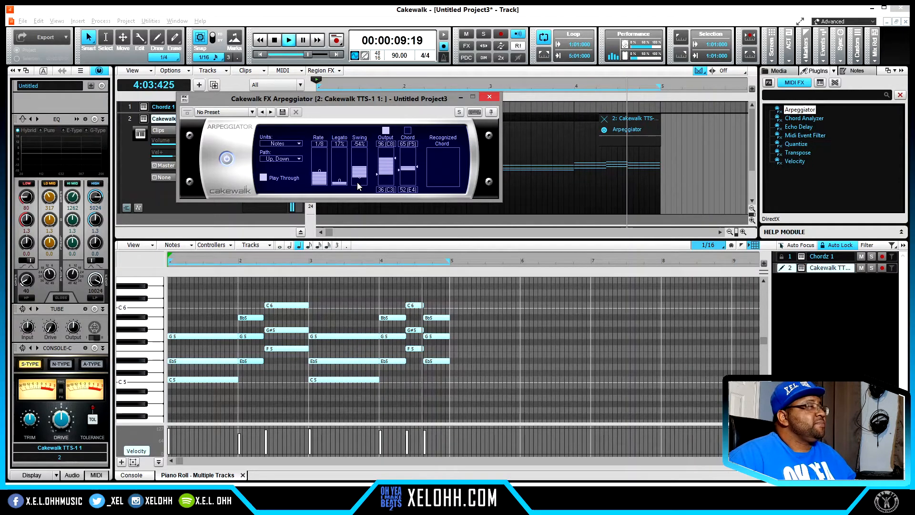
{"action": "key", "text": "space"}
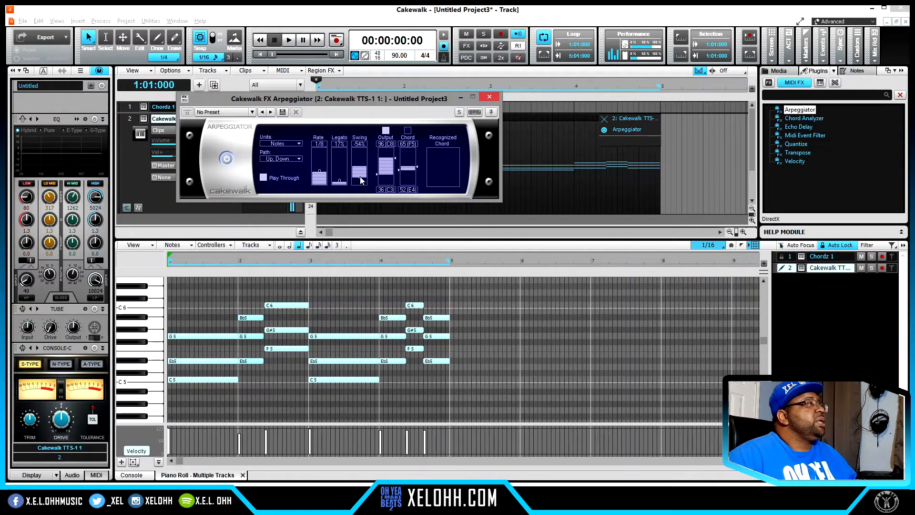
Step: Set the Arpeggiator's Swing to -2% and Legato to 50%, auditioning the clip after each change
{"action": "left_click_drag", "start_coordinate": [361, 180], "coordinate": [359, 167]}
{"action": "key", "text": "space"}
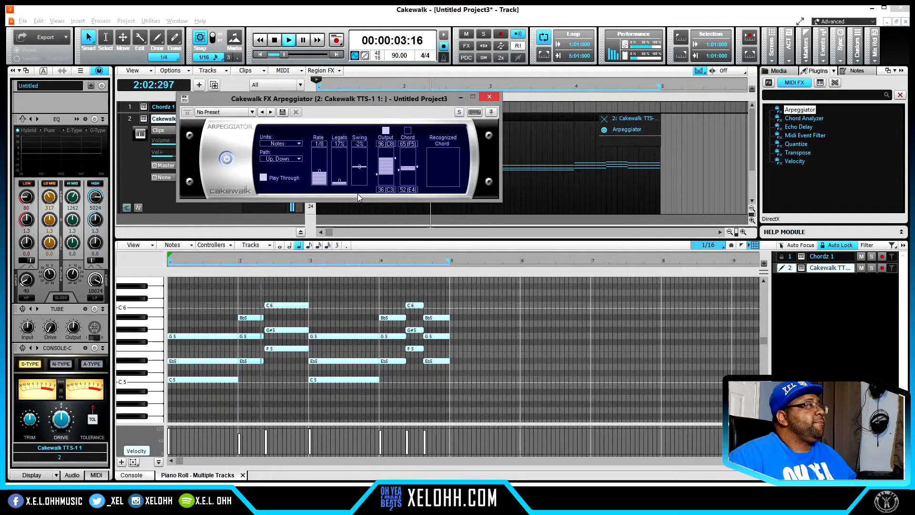
{"action": "key", "text": "space"}
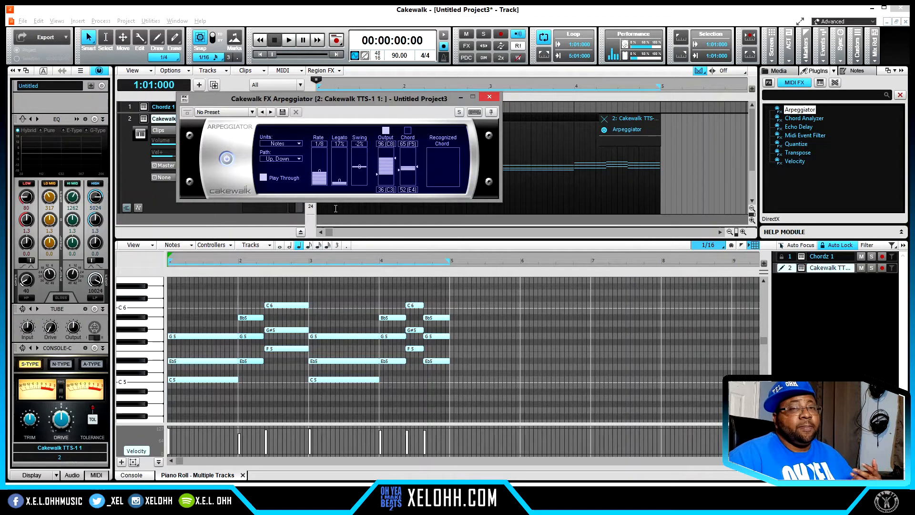
{"action": "left_click_drag", "start_coordinate": [341, 185], "coordinate": [339, 172]}
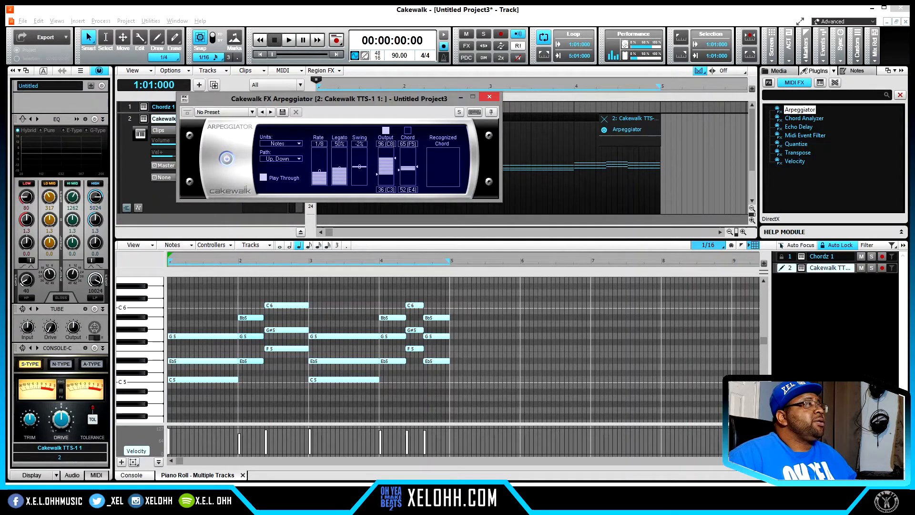
{"action": "key", "text": "space"}
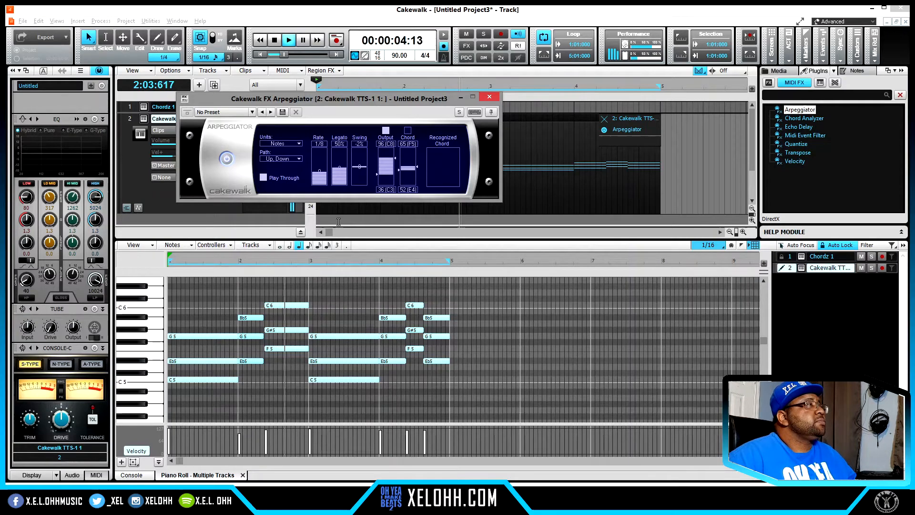
{"action": "key", "text": "space"}
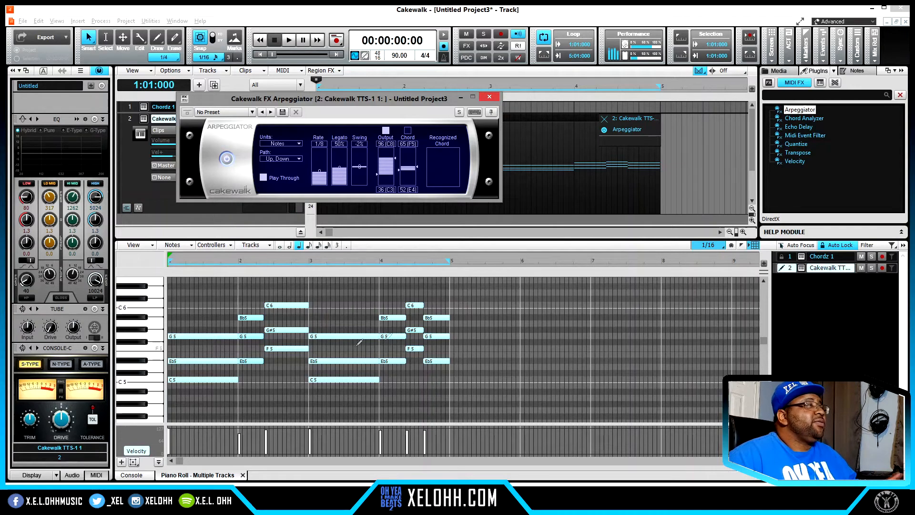
Step: Close the Arpeggiator window, bounce the track 2 clip to render its arpeggio as notes, and play the result
{"action": "left_click", "coordinate": [488, 97]}
{"action": "left_click", "coordinate": [577, 121]}
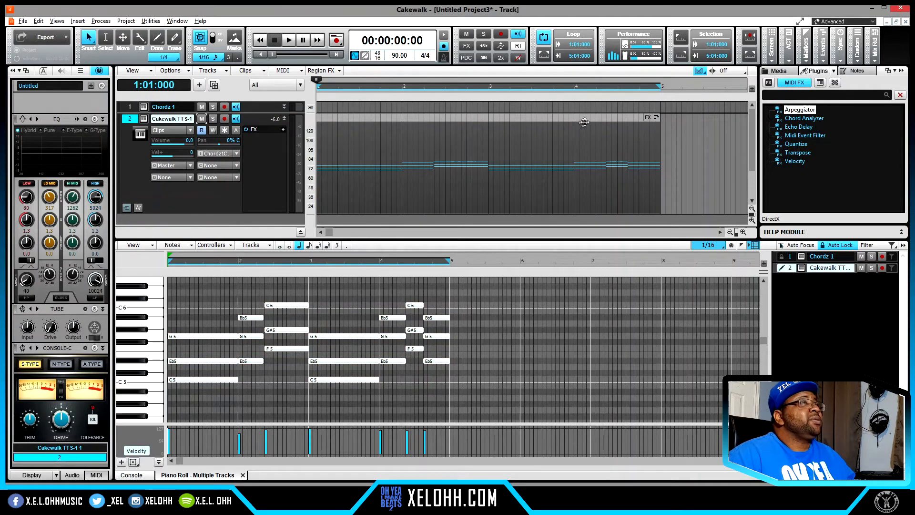
{"action": "right_click", "coordinate": [587, 119]}
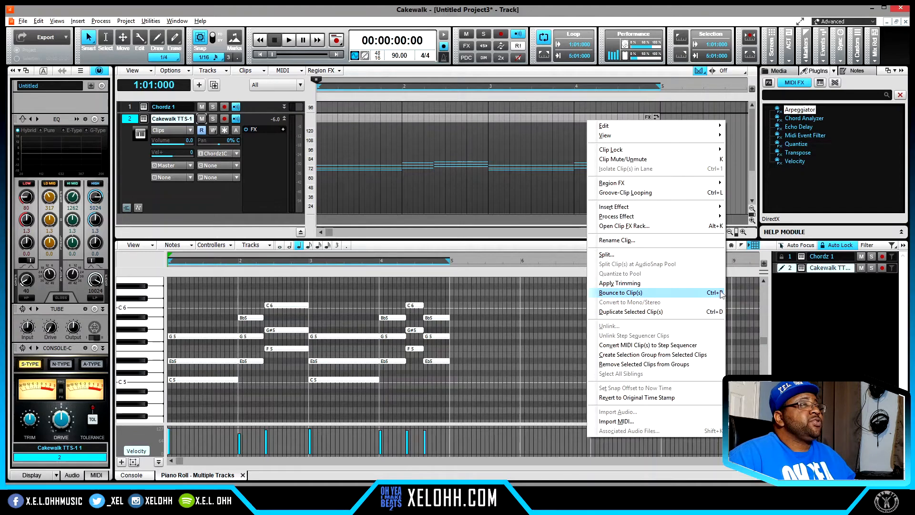
{"action": "left_click", "coordinate": [624, 293]}
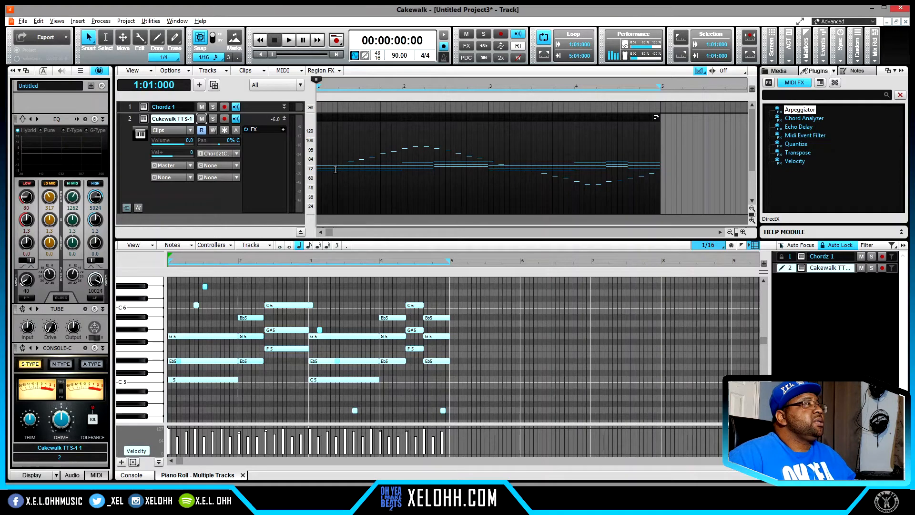
{"action": "key", "text": "space"}
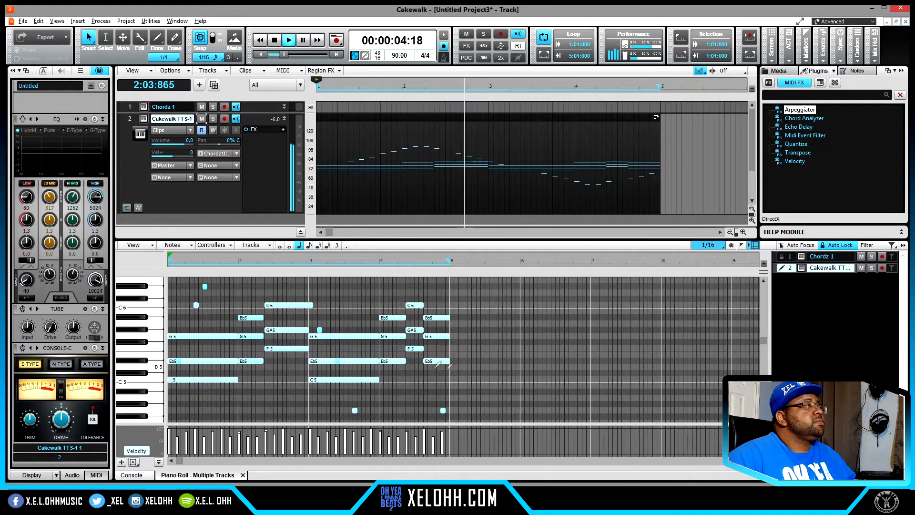
{"action": "key", "text": "space"}
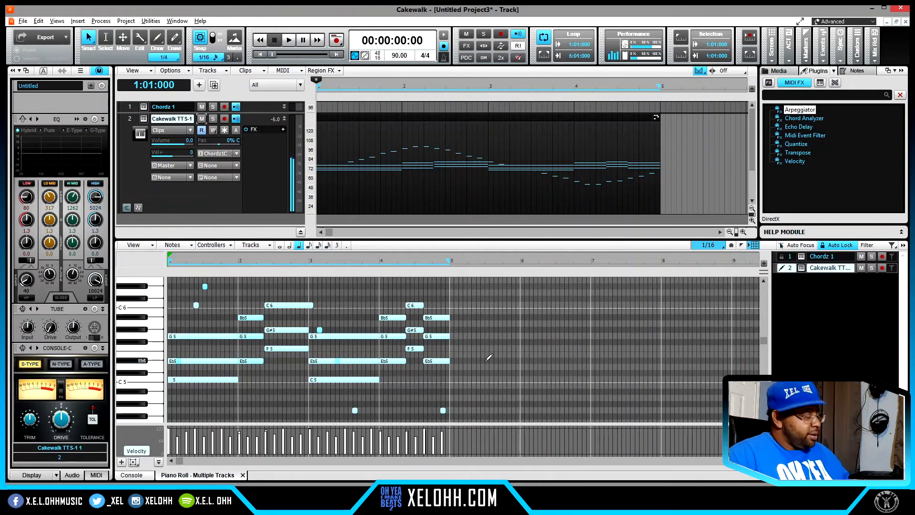
Step: Enlarge the piano roll and examine the bounced clip's arpeggiated notes across the low and high octaves
{"action": "key", "text": "ctrl+shift+d"}
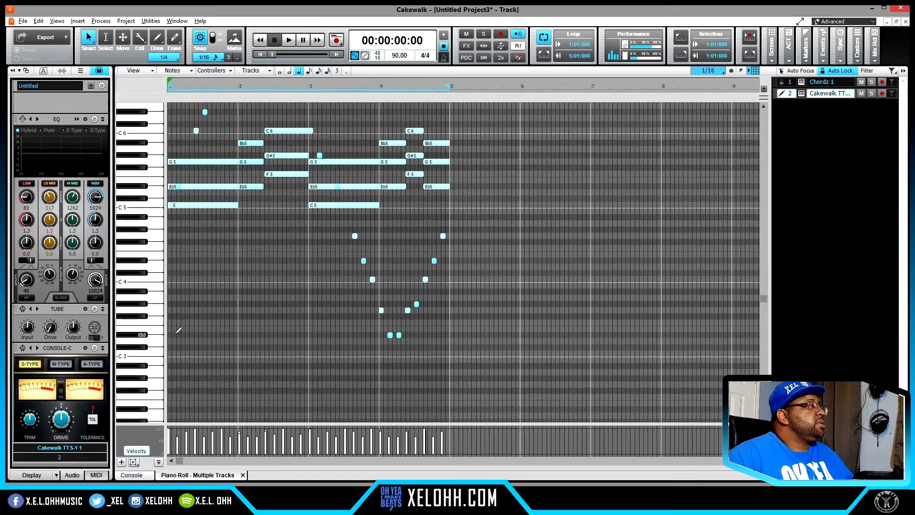
{"action": "scroll", "coordinate": [380, 320], "scroll_direction": "up", "scroll_amount": 5}
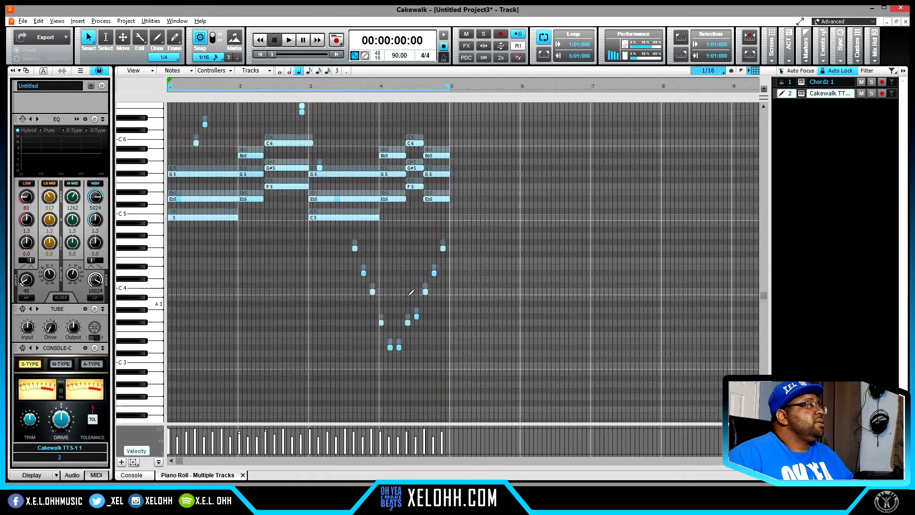
{"action": "scroll", "coordinate": [404, 301], "scroll_direction": "up", "scroll_amount": 2}
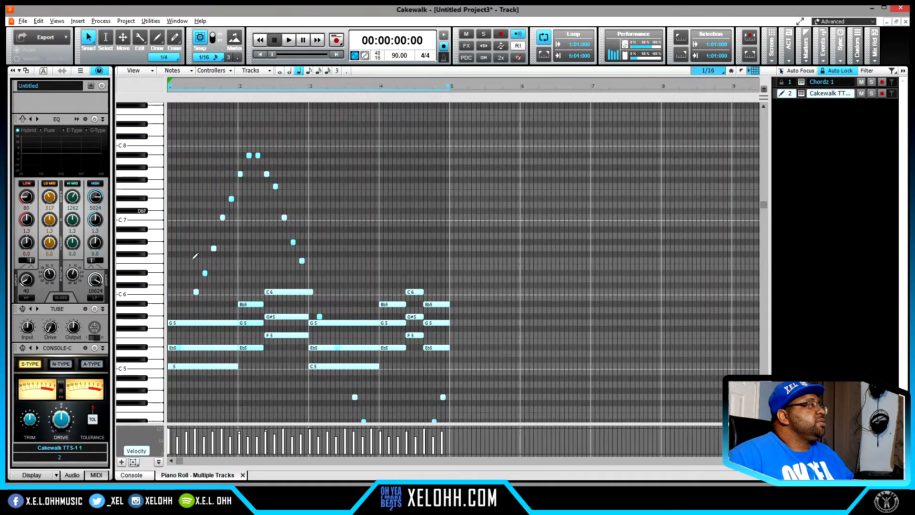
{"action": "scroll", "coordinate": [362, 305], "scroll_direction": "down", "scroll_amount": 5}
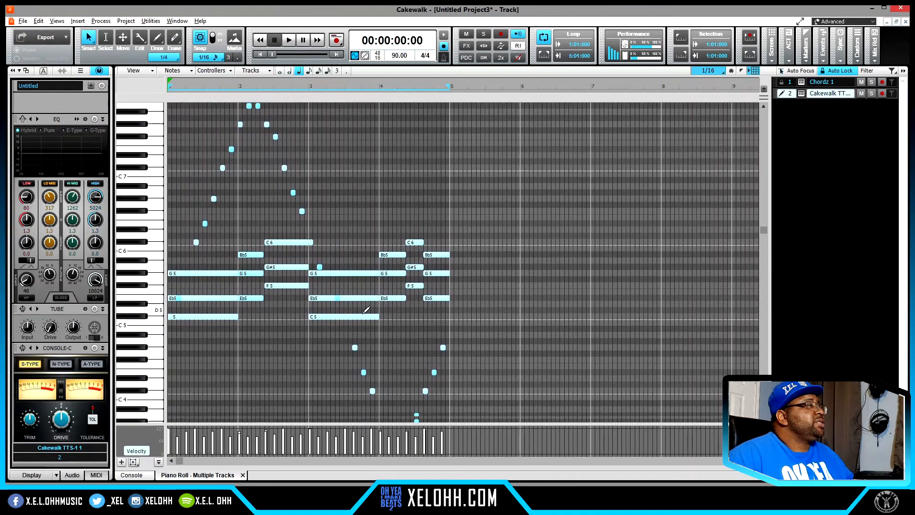
{"action": "scroll", "coordinate": [367, 312], "scroll_direction": "up", "scroll_amount": 5}
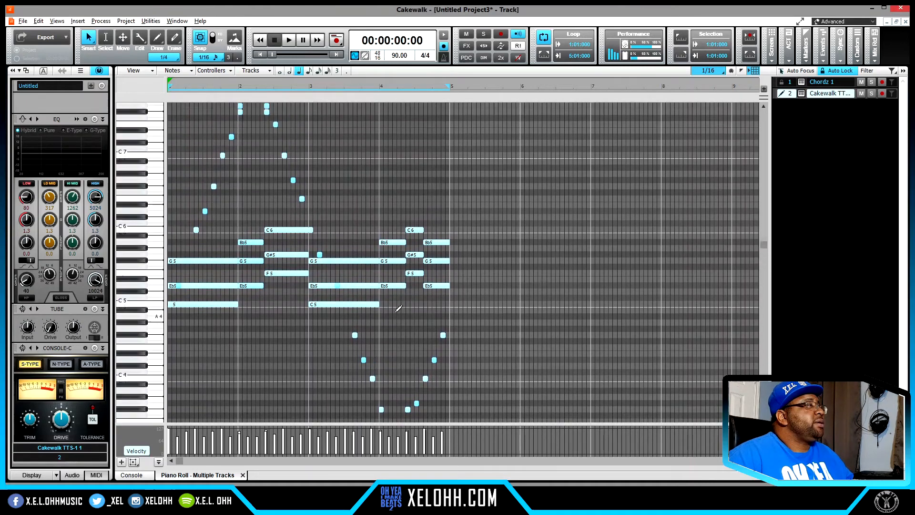
{"action": "scroll", "coordinate": [399, 304], "scroll_direction": "up", "scroll_amount": 2}
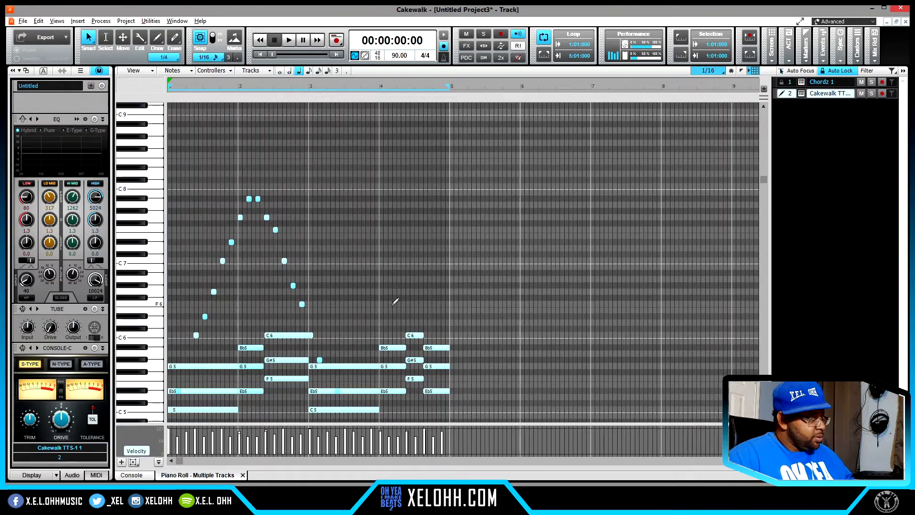
Step: Undo the clip bounce, bring back the track view above the piano roll, and check the clip's Arpeggiator settings before closing its window
{"action": "key", "text": "ctrl+z"}
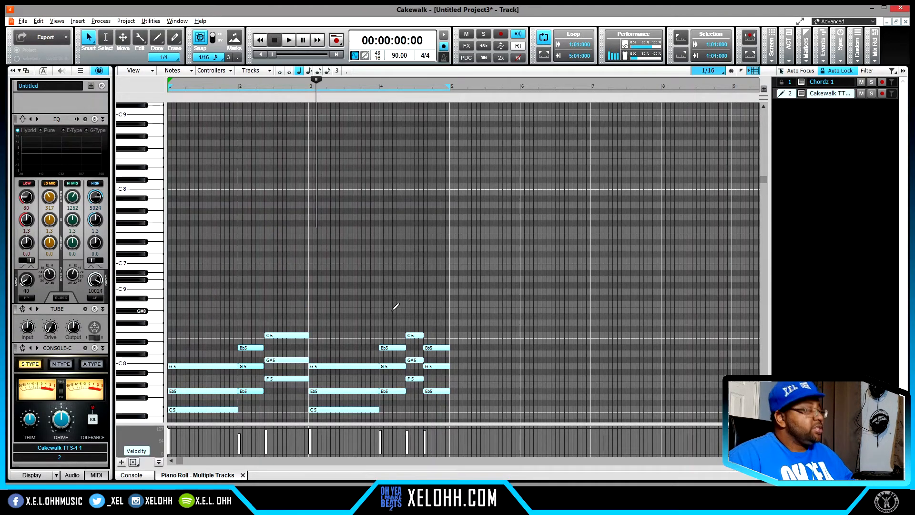
{"action": "key", "text": "shift+d"}
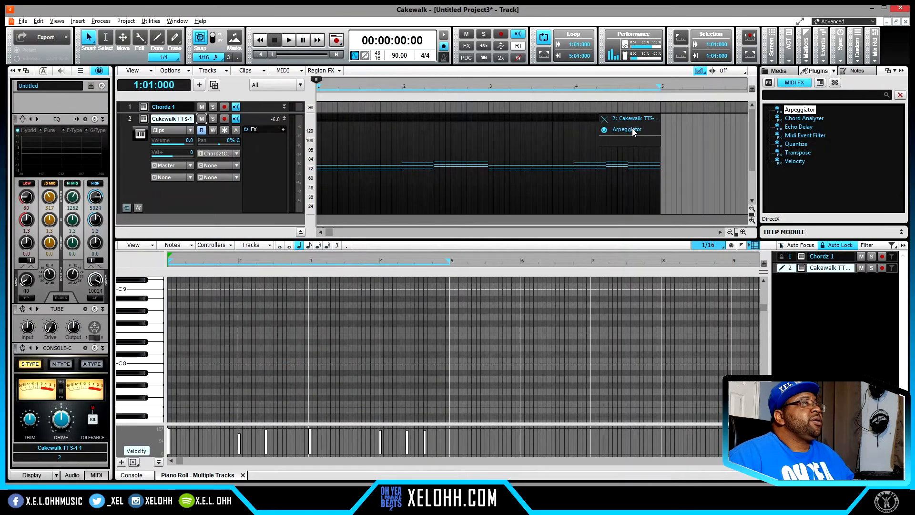
{"action": "left_click", "coordinate": [632, 127]}
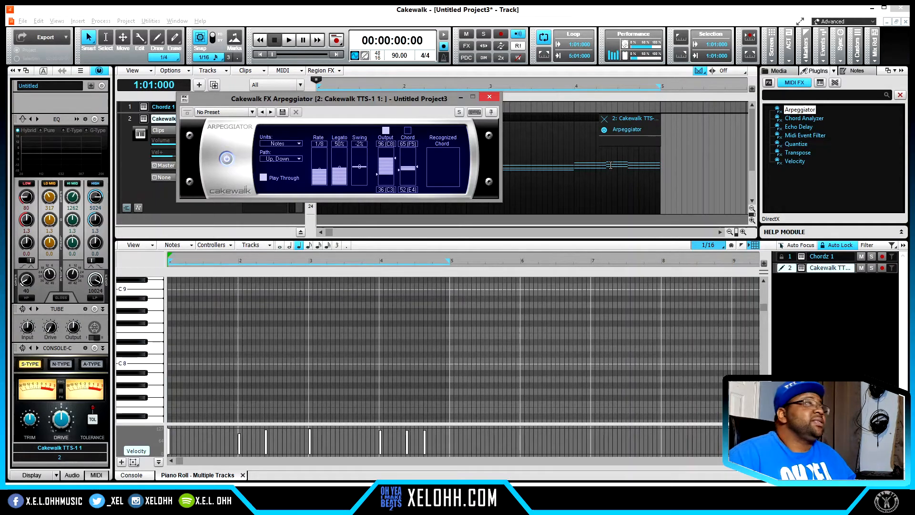
{"action": "left_click", "coordinate": [489, 97]}
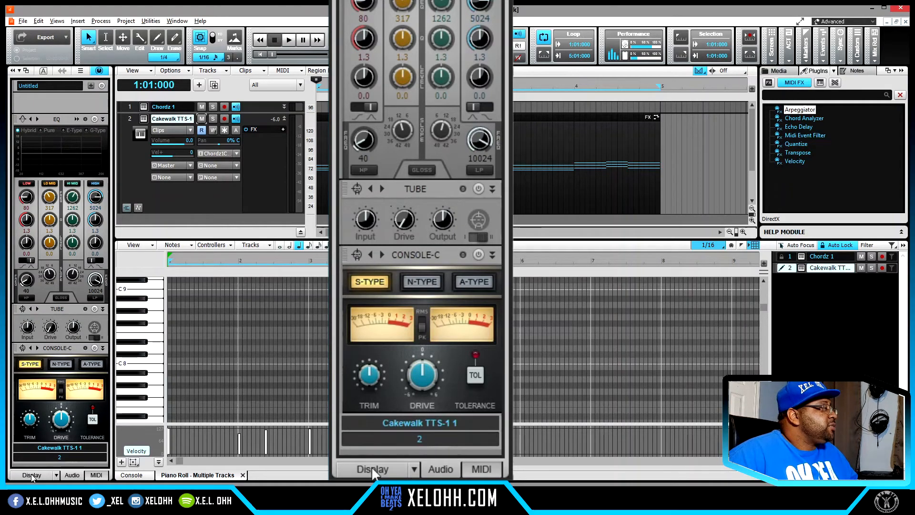
Step: Show track 2's MIDI settings, including the built-in track Arpeggiator, in the inspector
{"action": "left_click", "coordinate": [96, 475]}
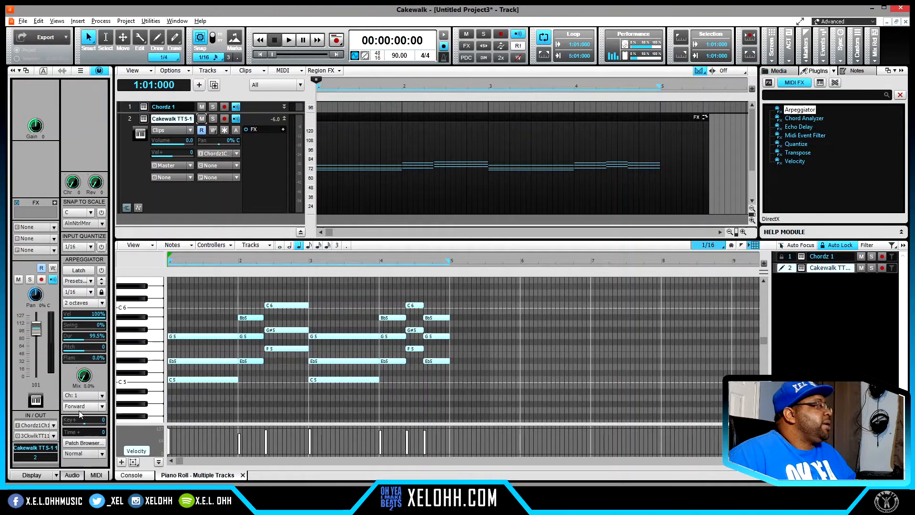
Step: Turn on track 2's Arpeggiator in the inspector and play the progression through it
{"action": "left_click", "coordinate": [102, 271]}
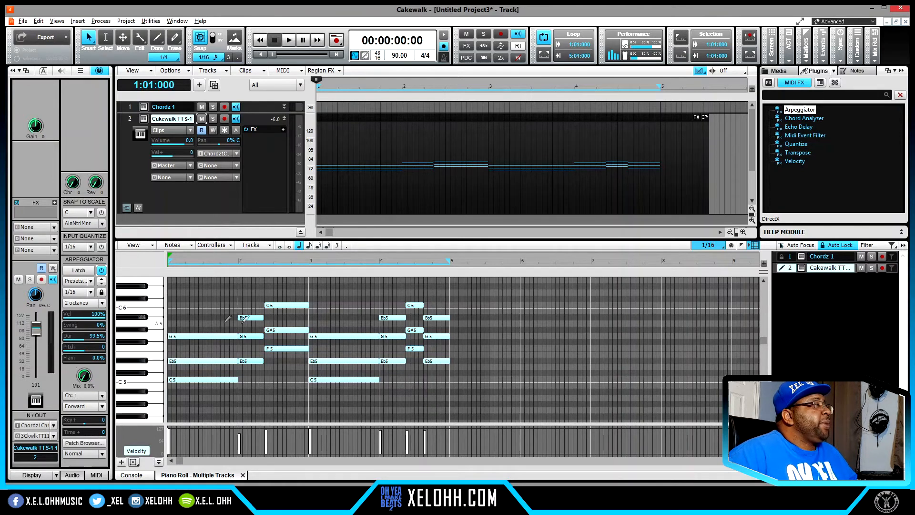
{"action": "key", "text": "space"}
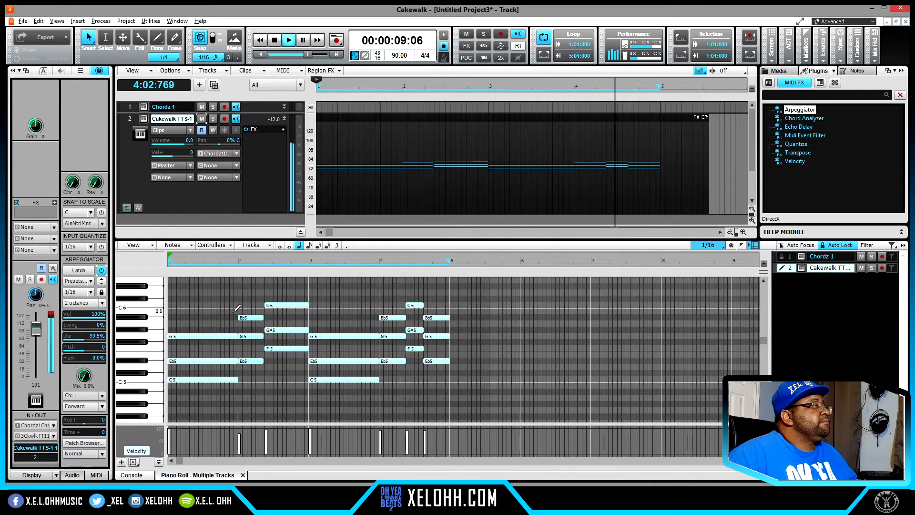
{"action": "key", "text": "space"}
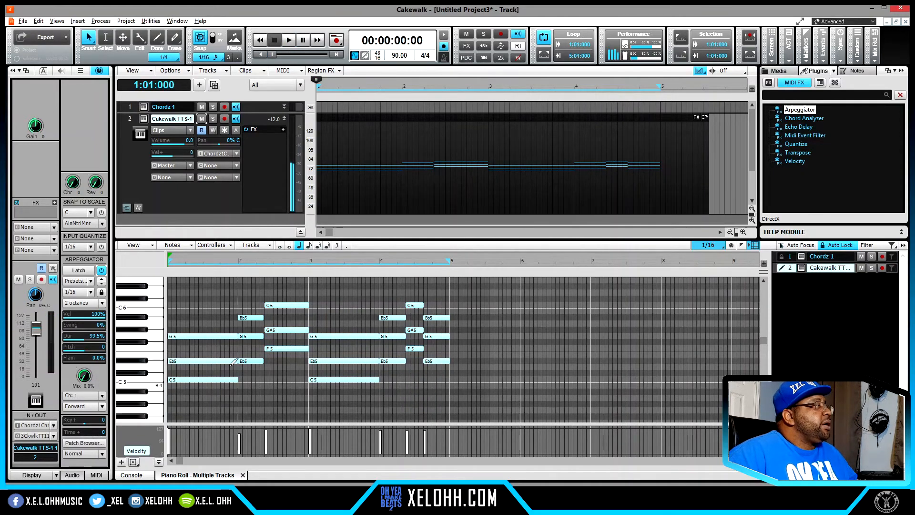
{"action": "left_click", "coordinate": [100, 270]}
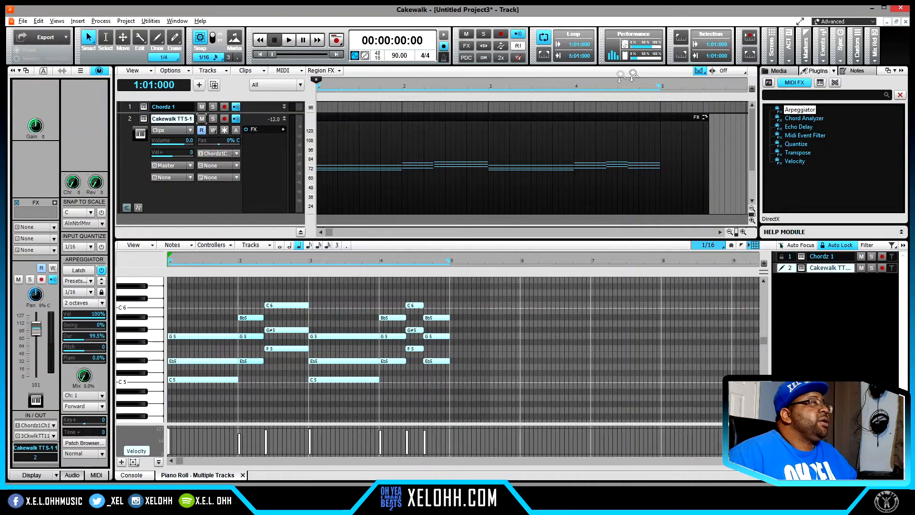
Step: Bounce the track 2 clip to render the combined arpeggios as notes, and undo the bounce
{"action": "left_click", "coordinate": [650, 118]}
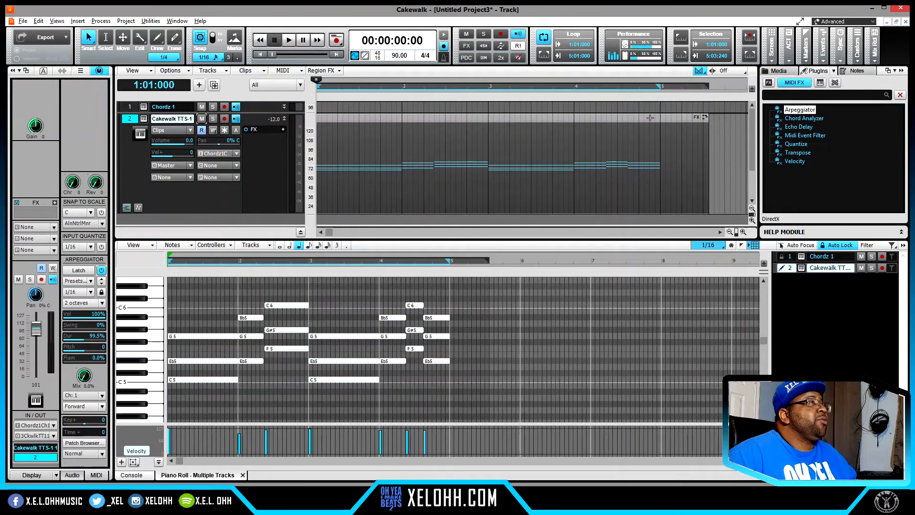
{"action": "right_click", "coordinate": [652, 121]}
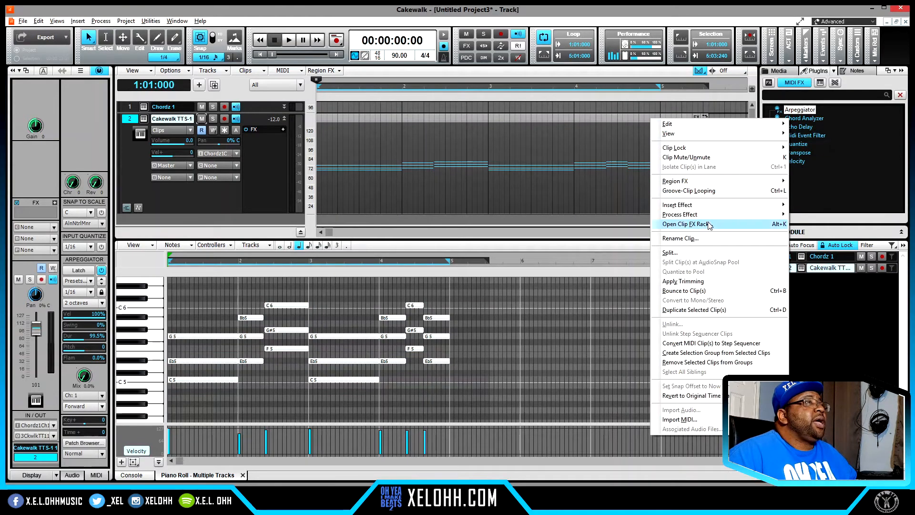
{"action": "left_click", "coordinate": [711, 291]}
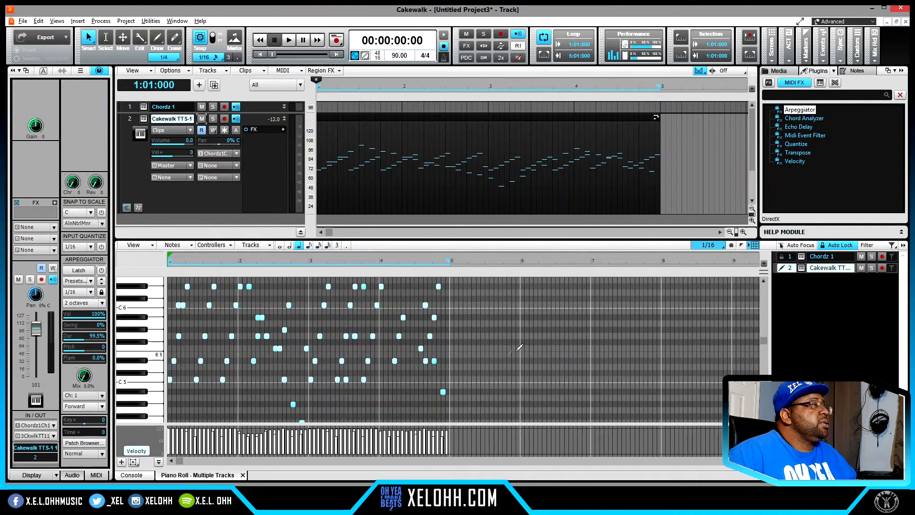
{"action": "key", "text": "ctrl+z"}
{"action": "scroll", "coordinate": [261, 282], "scroll_direction": "up", "scroll_amount": 3}
{"action": "scroll", "coordinate": [420, 311], "scroll_direction": "down", "scroll_amount": 5}
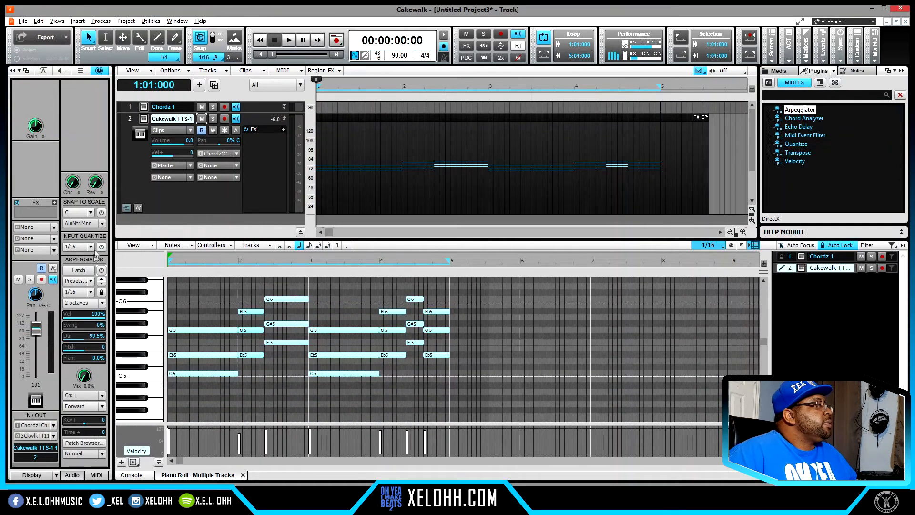
Step: Look through the track Arpeggiator's pattern options, and select all of track 2's notes
{"action": "left_click", "coordinate": [102, 406]}
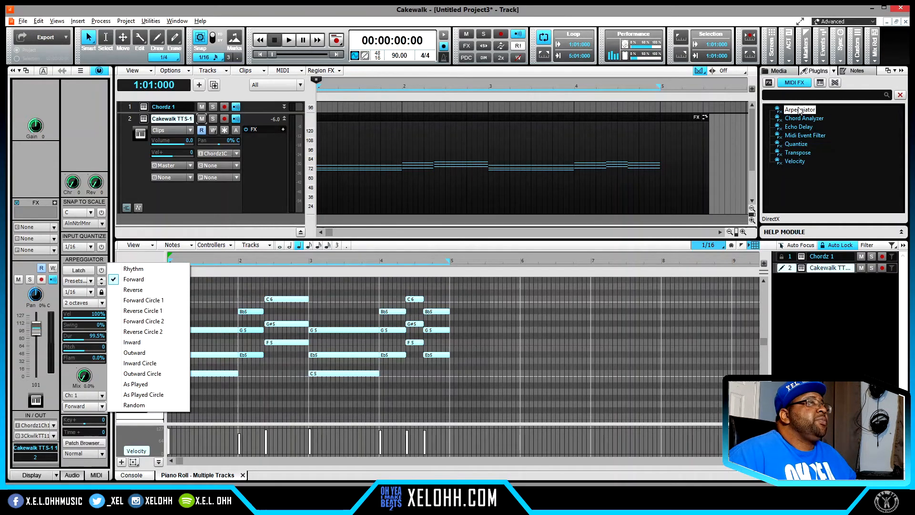
{"action": "left_click", "coordinate": [289, 299]}
{"action": "key", "text": "ctrl+a"}
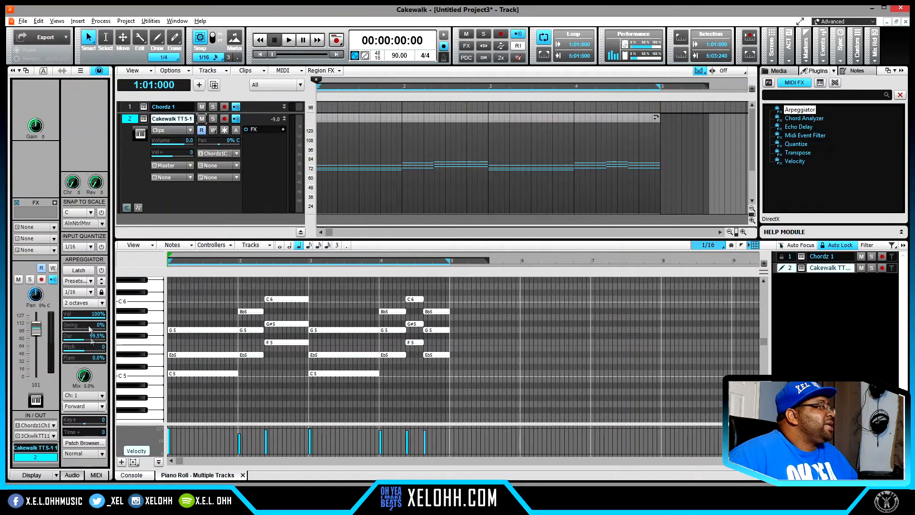
Step: Raise the track Arpeggiator's Mix gradually to 72.4% during playback, and restart playback to hear the blend
{"action": "mouse_move", "coordinate": [84, 378]}
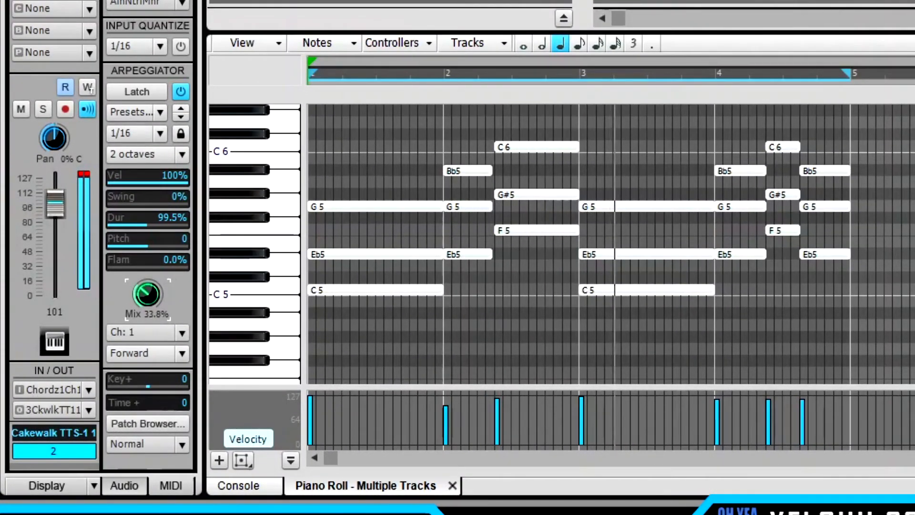
{"action": "left_click_drag", "start_coordinate": [141, 297], "coordinate": [141, 296]}
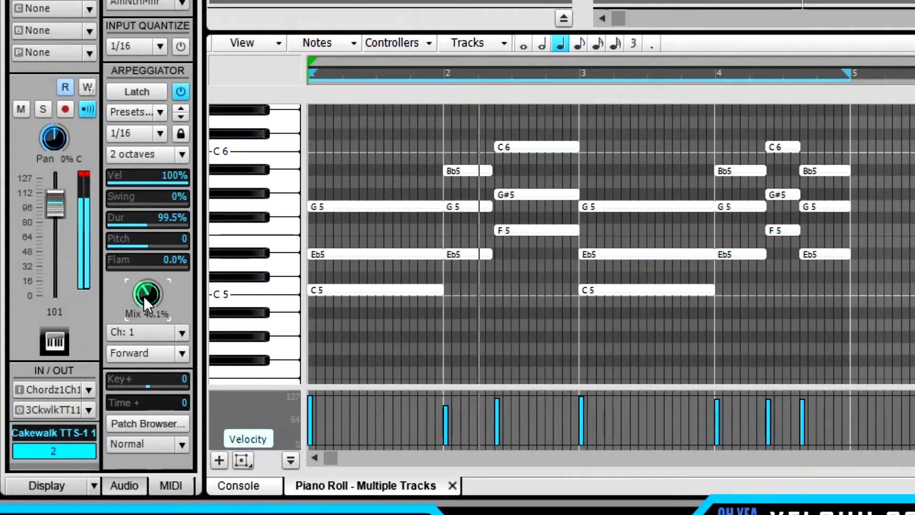
{"action": "left_click_drag", "start_coordinate": [143, 295], "coordinate": [143, 287]}
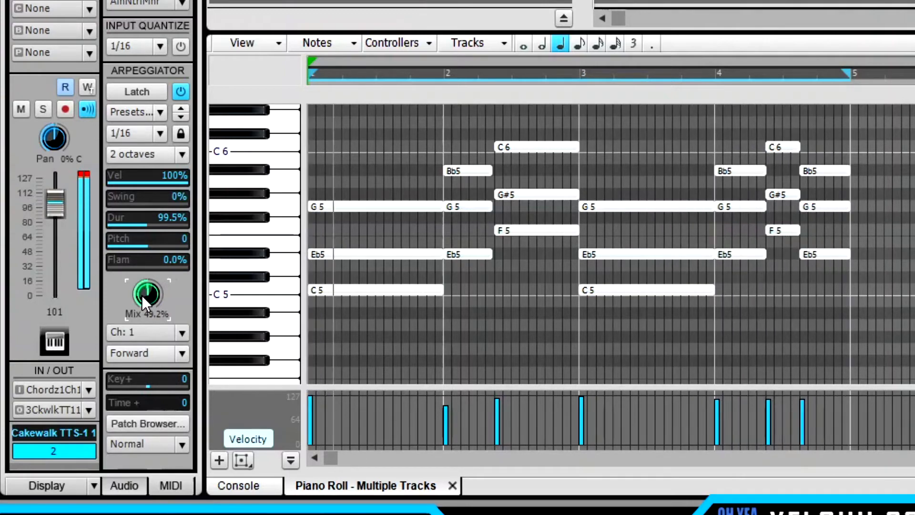
{"action": "key", "text": "space"}
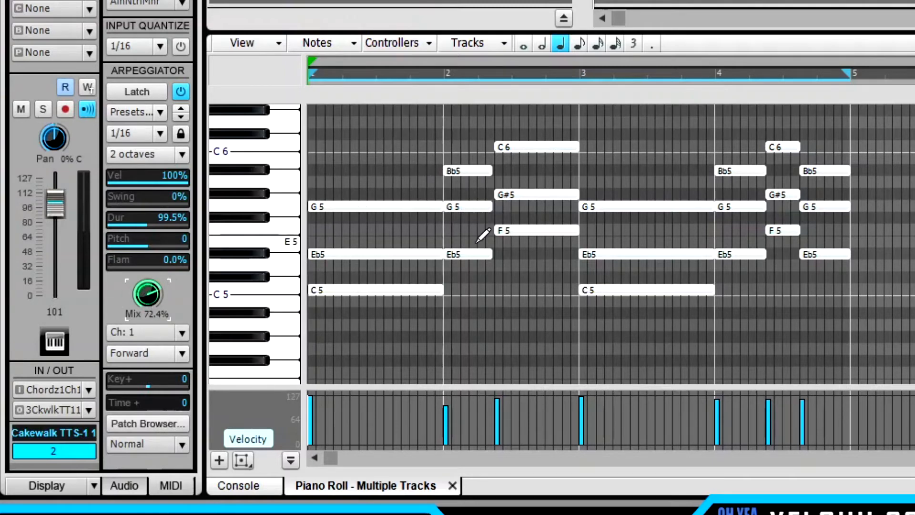
{"action": "key", "text": "space"}
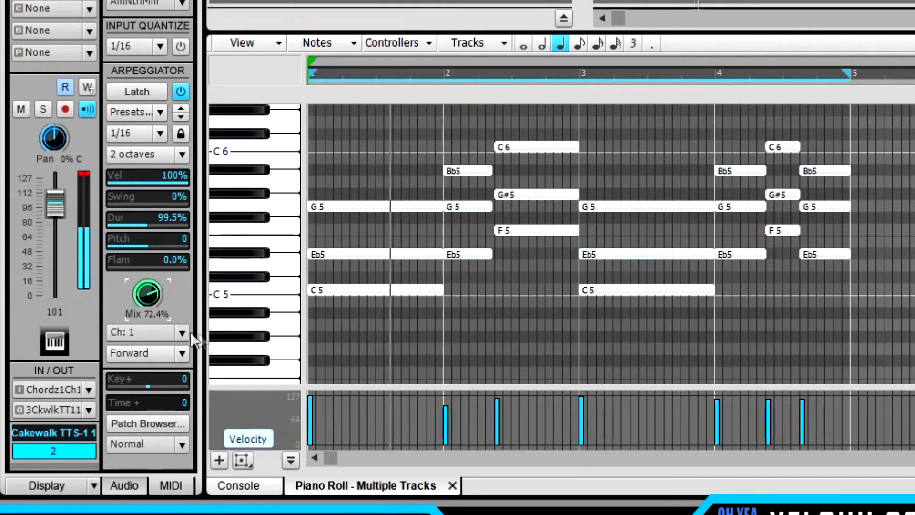
Step: Lower the Arpeggiator's Mix to 0.7% and set its Swing to 50% while the progression plays
{"action": "mouse_move", "coordinate": [144, 297]}
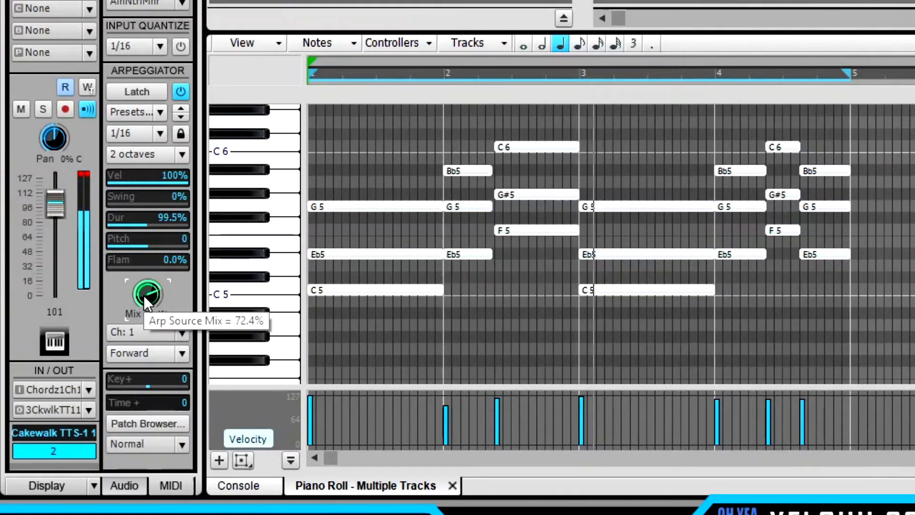
{"action": "left_click_drag", "start_coordinate": [145, 297], "coordinate": [145, 366]}
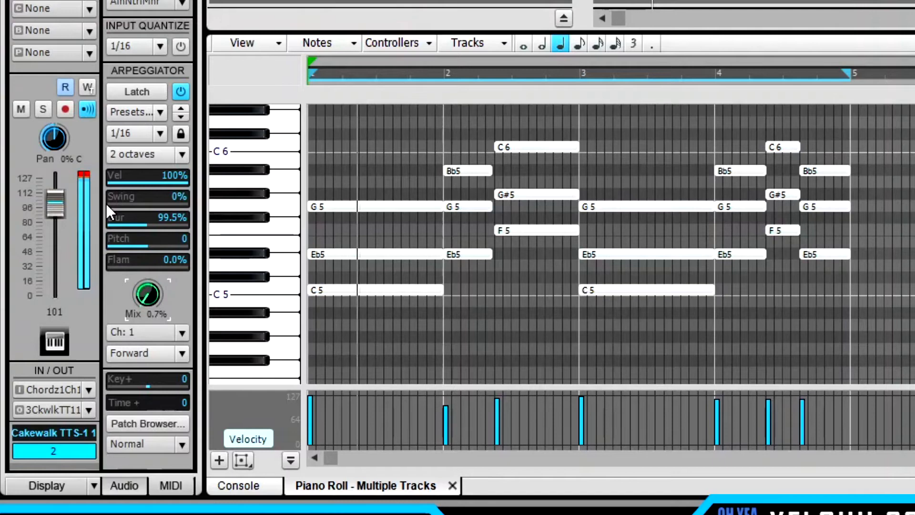
{"action": "left_click_drag", "start_coordinate": [109, 202], "coordinate": [109, 180]}
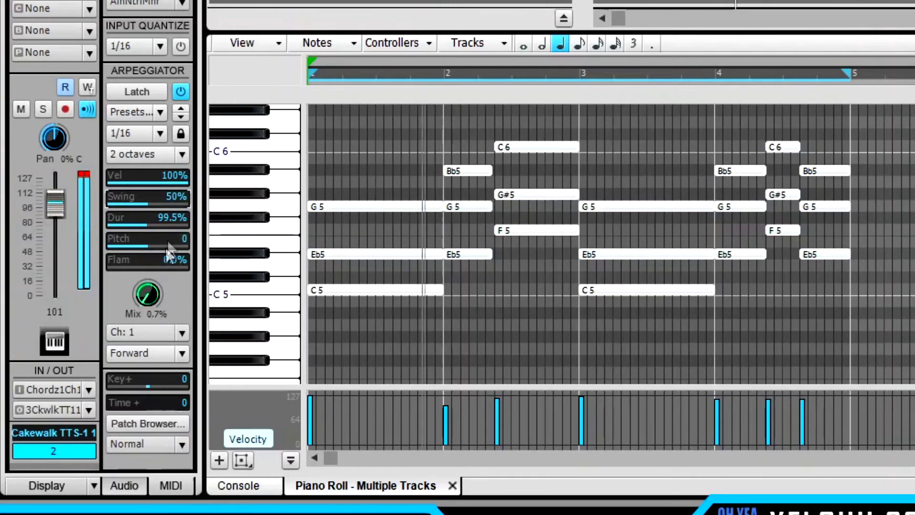
Step: Try Arpeggiator rates of 1/8, dotted 1/8 and dotted 1/16 during playback
{"action": "left_click", "coordinate": [158, 129]}
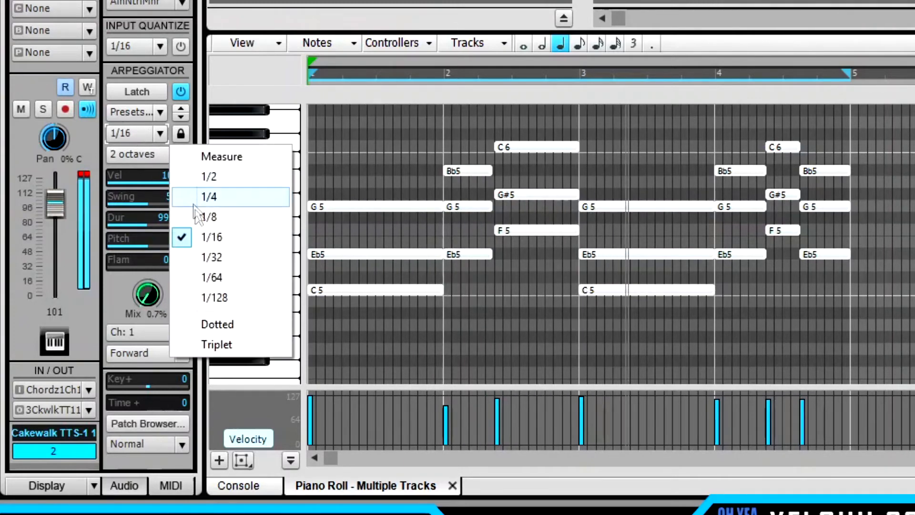
{"action": "left_click", "coordinate": [215, 219]}
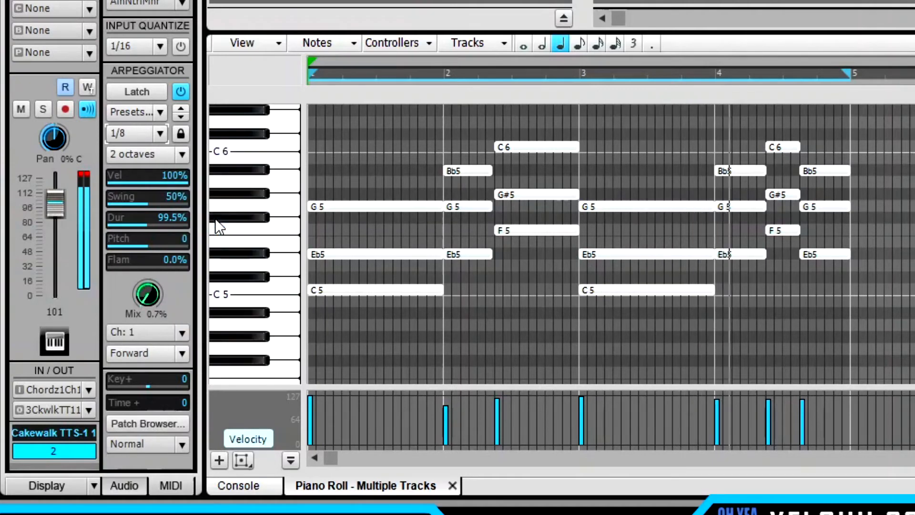
{"action": "left_click", "coordinate": [160, 134]}
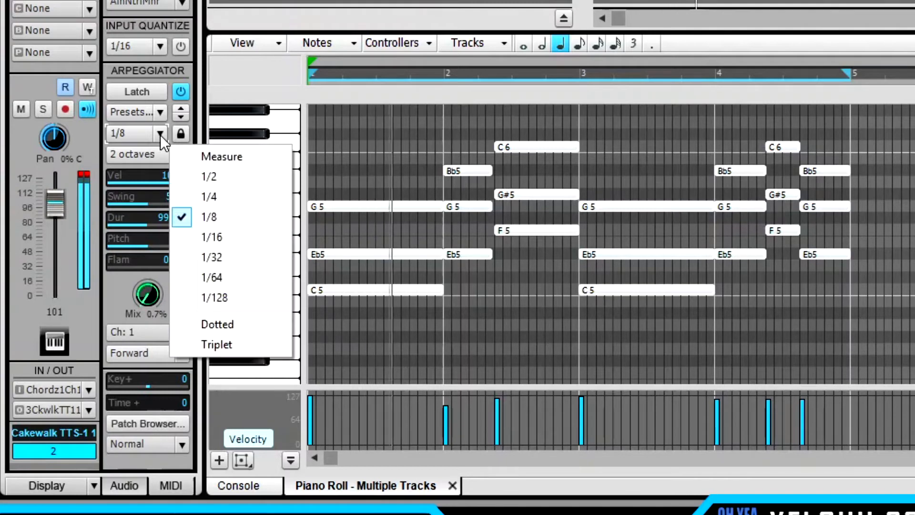
{"action": "left_click", "coordinate": [239, 326]}
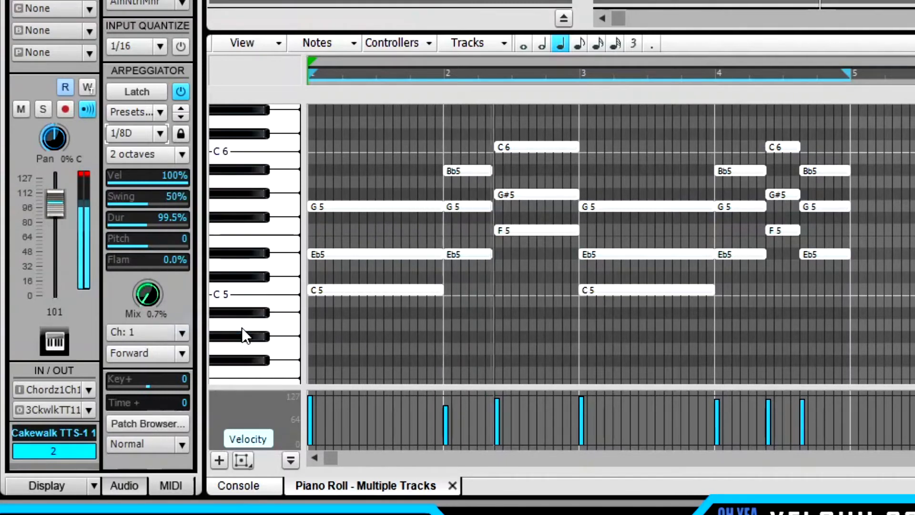
{"action": "left_click", "coordinate": [160, 134]}
{"action": "left_click", "coordinate": [213, 237]}
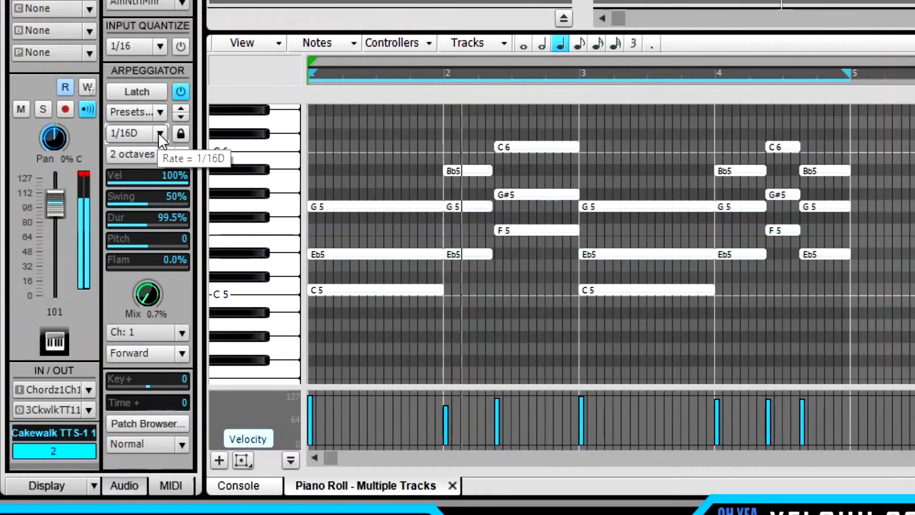
Step: Set the Arpeggiator's Swing to 0%, change its rate to a plain 1/16, and stop playback
{"action": "left_click_drag", "start_coordinate": [140, 196], "coordinate": [145, 204]}
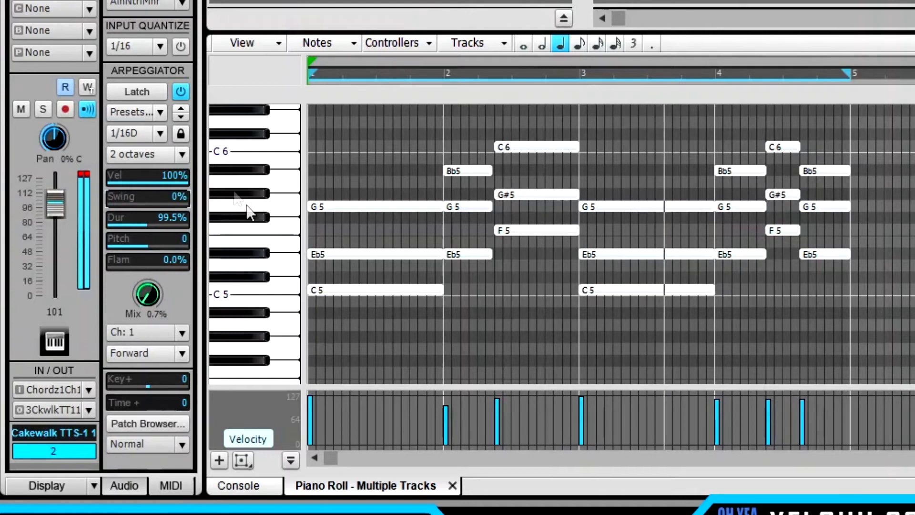
{"action": "left_click", "coordinate": [160, 133]}
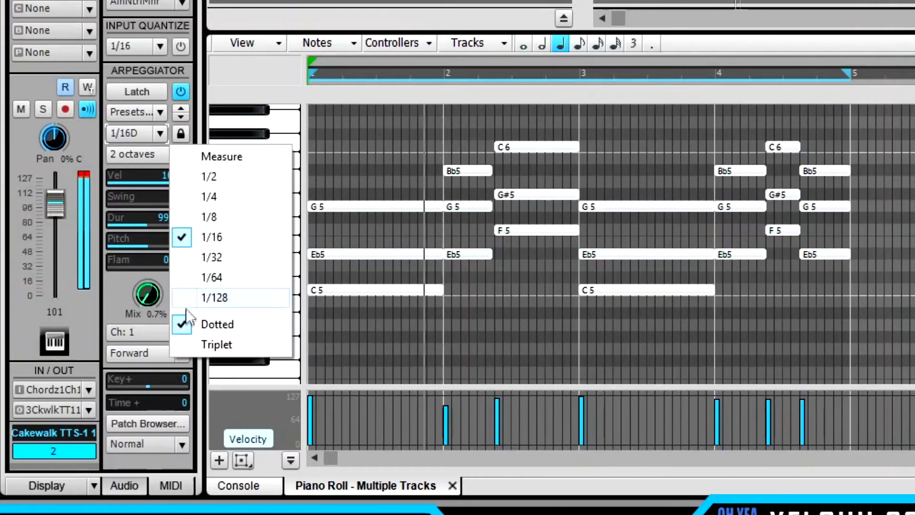
{"action": "left_click", "coordinate": [209, 324]}
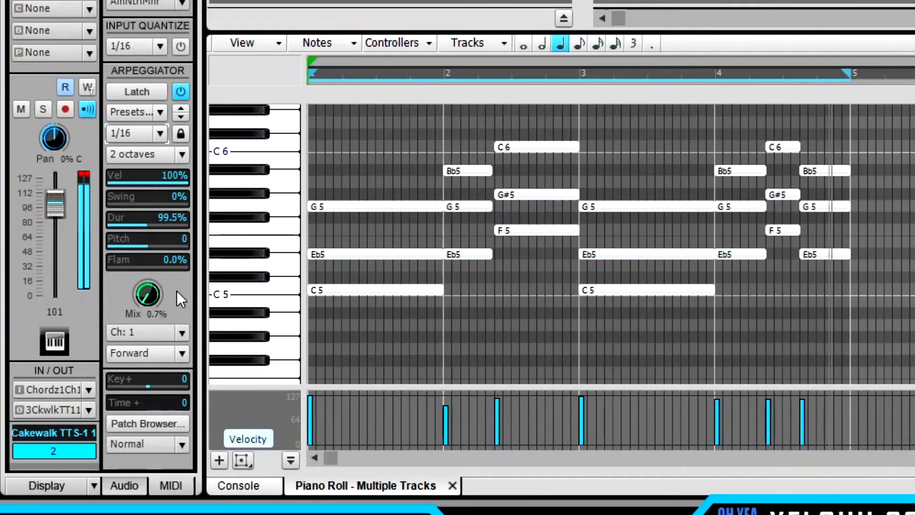
{"action": "key", "text": "space"}
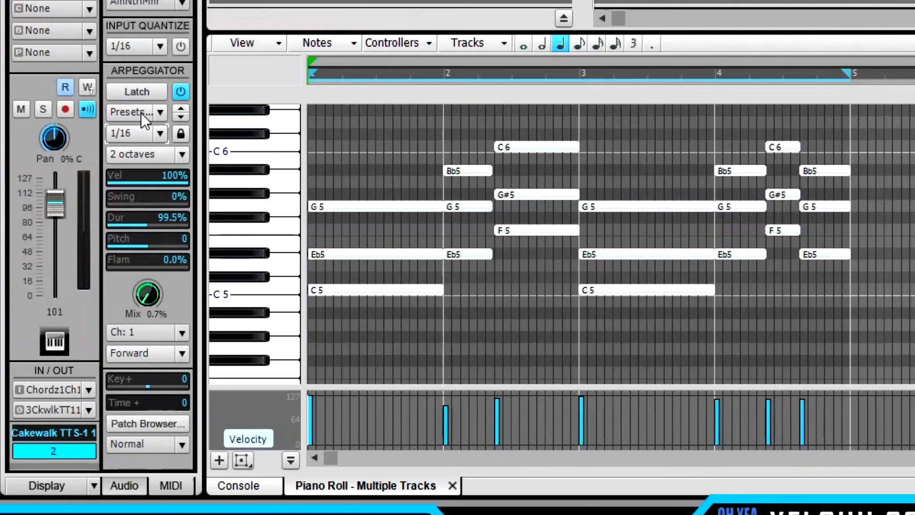
Step: Set the Arpeggiator's pattern to Rhythm and play the progression
{"action": "left_click", "coordinate": [183, 354]}
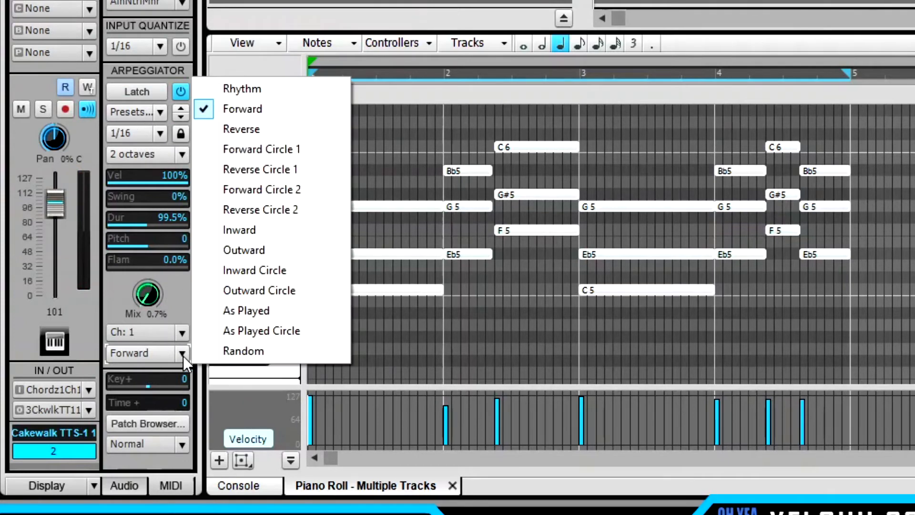
{"action": "left_click", "coordinate": [285, 88]}
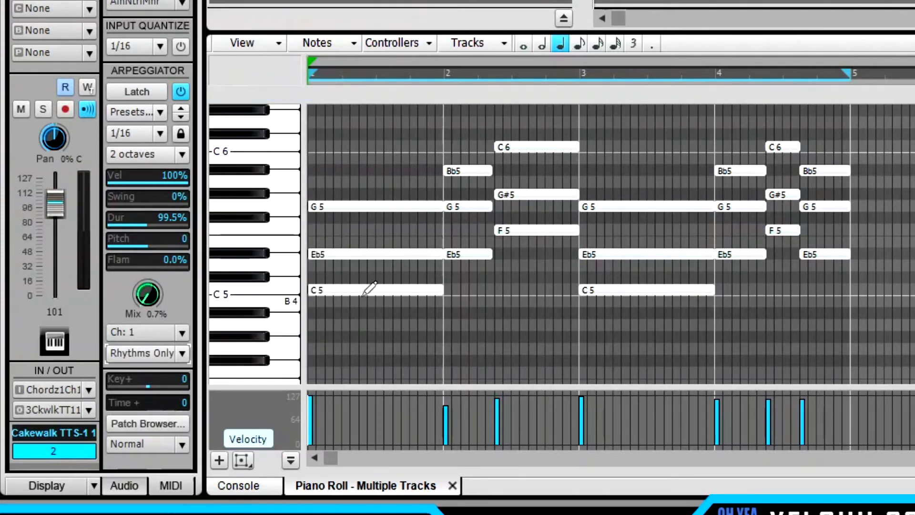
{"action": "key", "text": "space"}
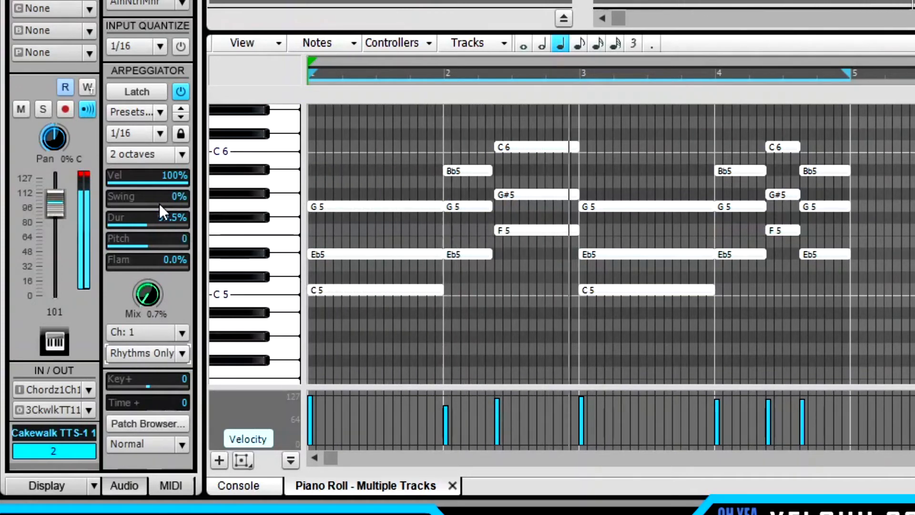
Step: Try the Arpeggiator's Swing at 40%, set its Mix to 1.8%, and return Swing to 0%
{"action": "left_click_drag", "start_coordinate": [112, 199], "coordinate": [140, 199]}
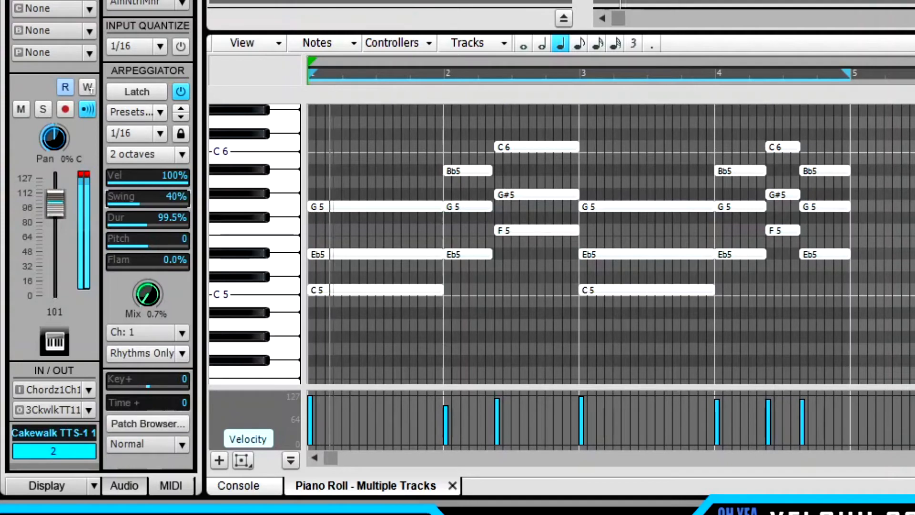
{"action": "mouse_move", "coordinate": [150, 299]}
{"action": "left_mouse_down"}
{"action": "mouse_move", "coordinate": [150, 282]}
{"action": "mouse_move", "coordinate": [151, 294]}
{"action": "left_mouse_up"}
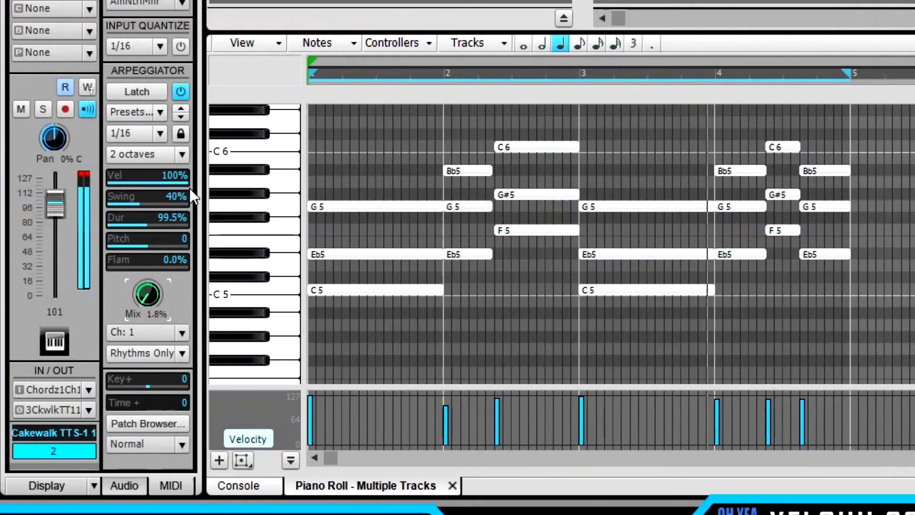
{"action": "left_click_drag", "start_coordinate": [135, 206], "coordinate": [134, 224]}
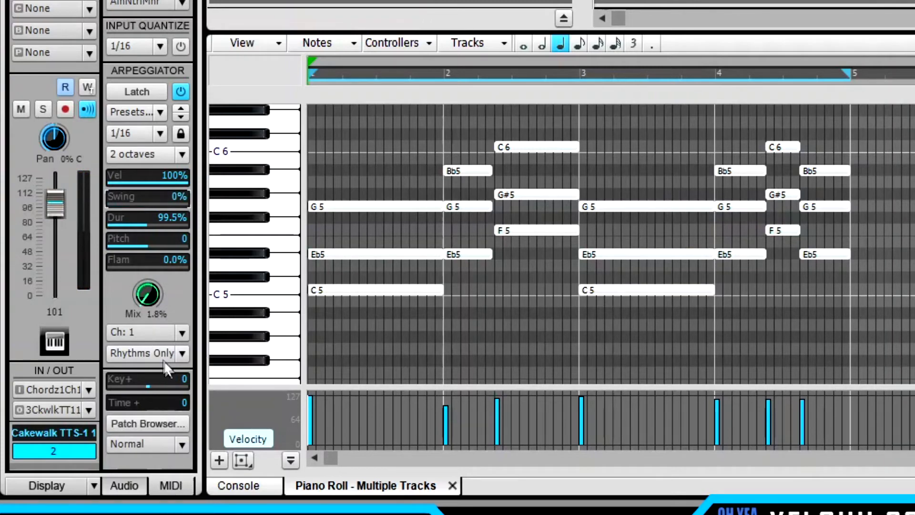
Step: Set the track Arpeggiator's pattern to Reverse
{"action": "left_click", "coordinate": [181, 353]}
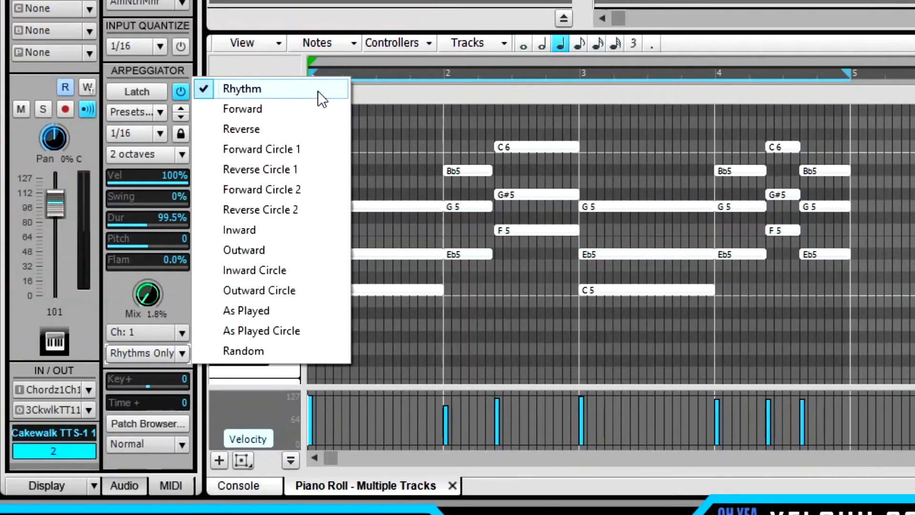
{"action": "left_click", "coordinate": [299, 128]}
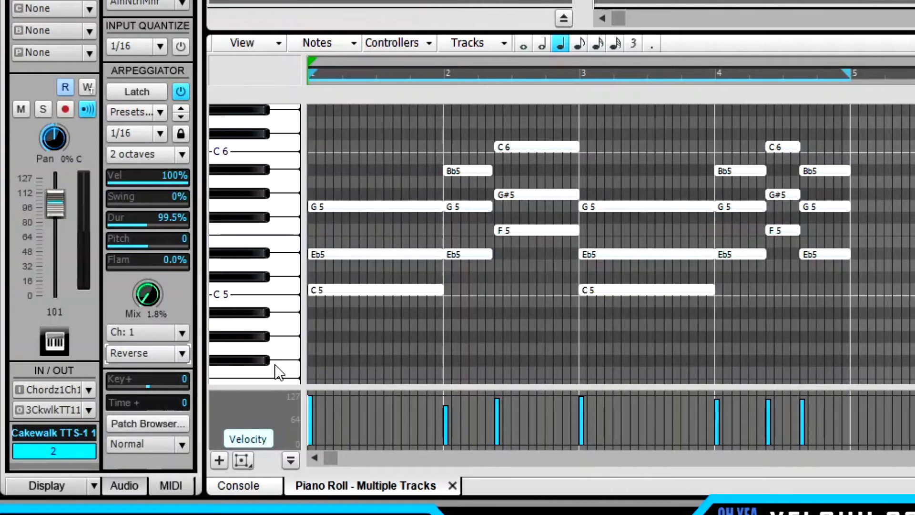
Step: Play the progression with the Reverse pattern, and compare it with the track Arpeggiator's Forward Circle 1 pattern
{"action": "key", "text": "space"}
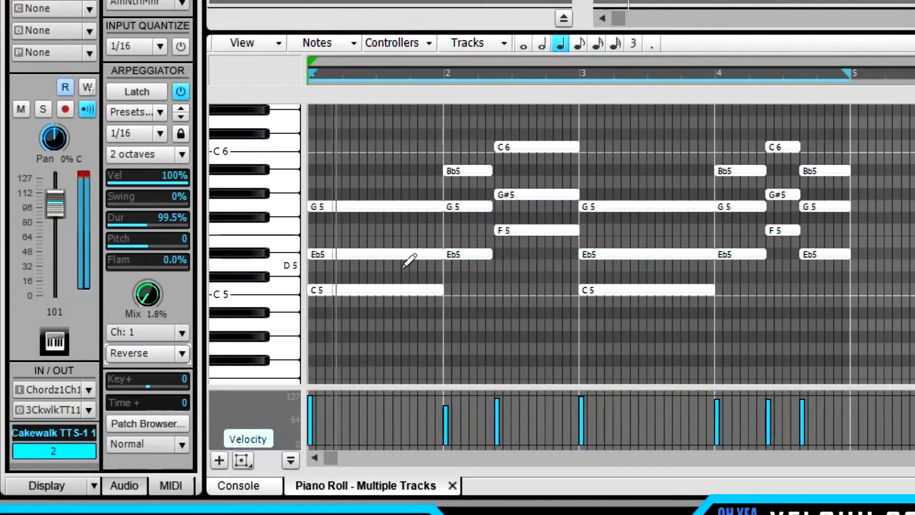
{"action": "key", "text": "space"}
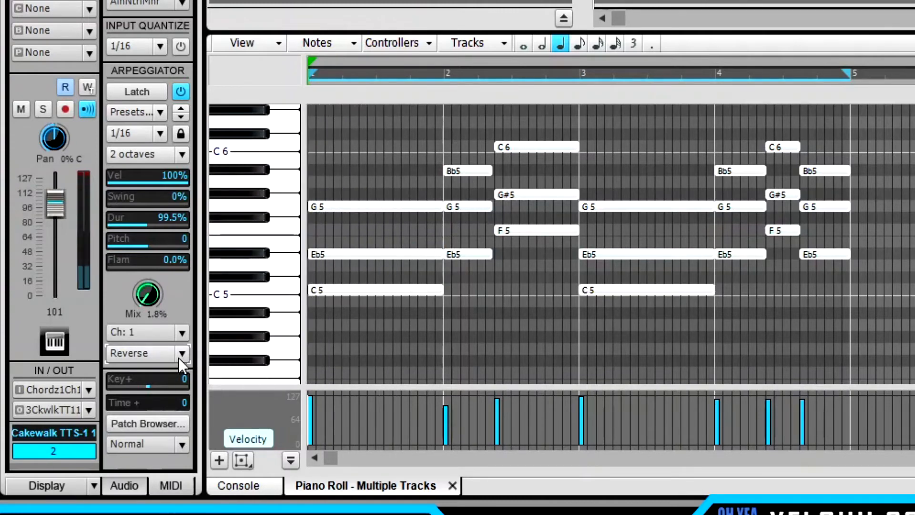
{"action": "left_click", "coordinate": [182, 353]}
{"action": "left_click", "coordinate": [288, 150]}
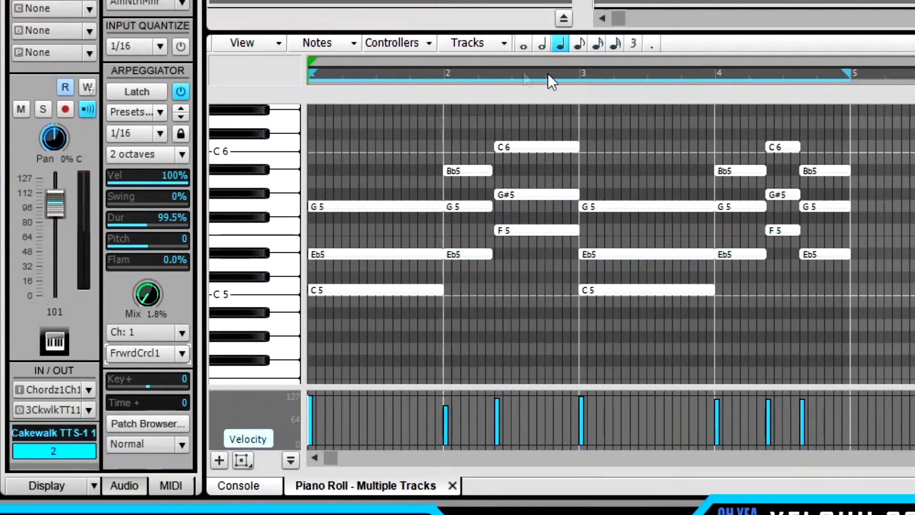
{"action": "key", "text": "space"}
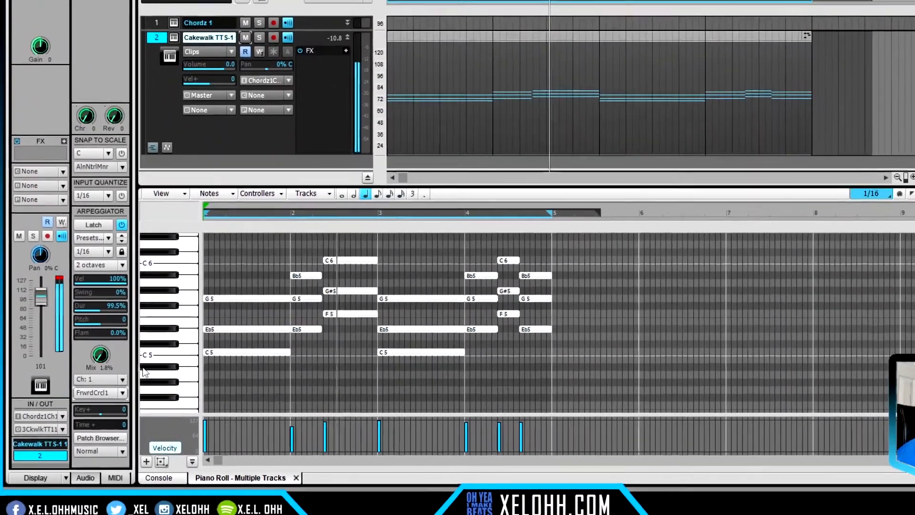
{"action": "key", "text": "space"}
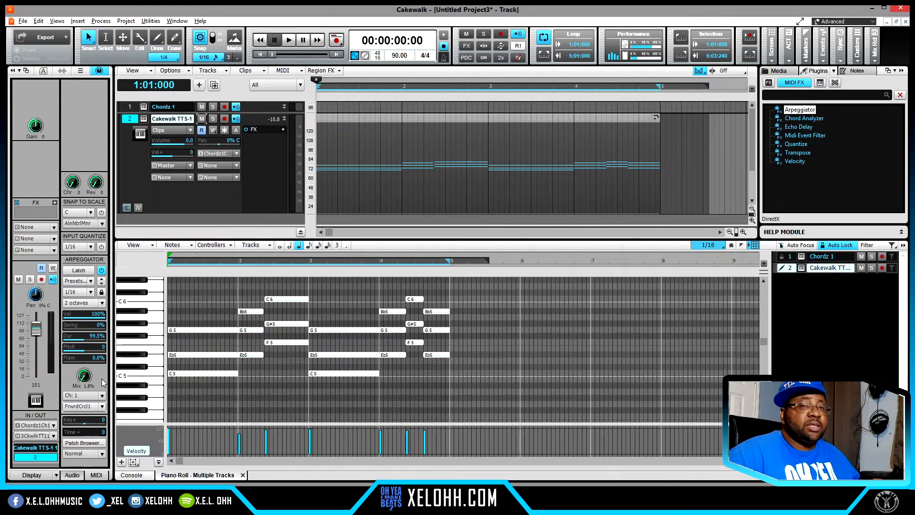
{"action": "left_click", "coordinate": [102, 406]}
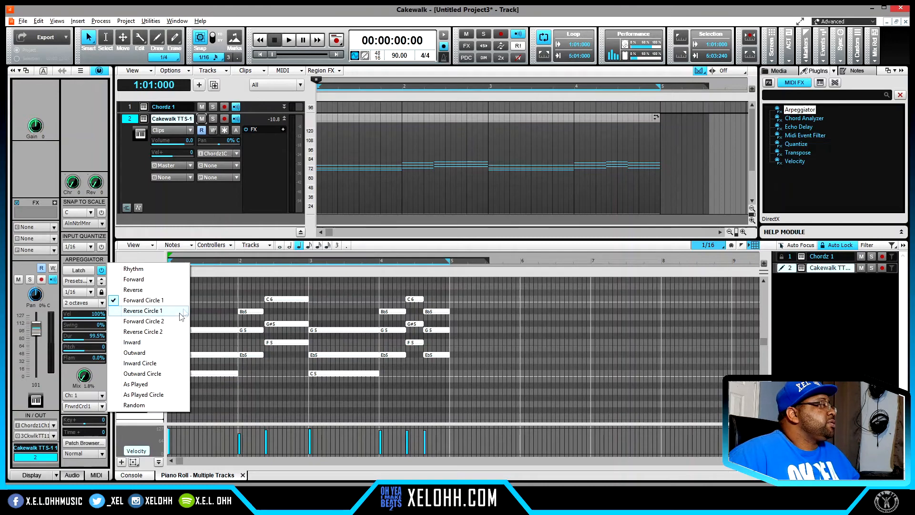
{"action": "left_click", "coordinate": [104, 380]}
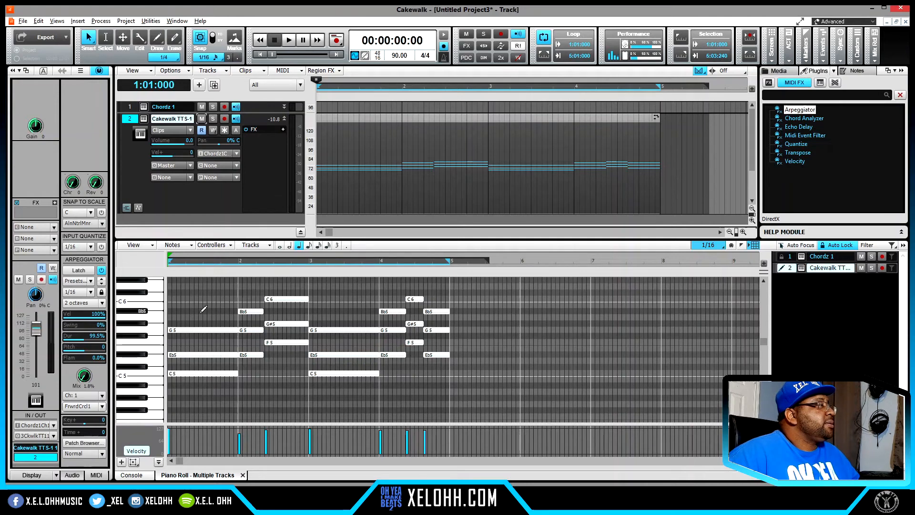
Step: Reduce bar 1 to the single C5 note and bar 2 to a single F5 filling the whole bar
{"action": "left_click_drag", "start_coordinate": [209, 321], "coordinate": [209, 357]}
{"action": "key", "text": "Delete"}
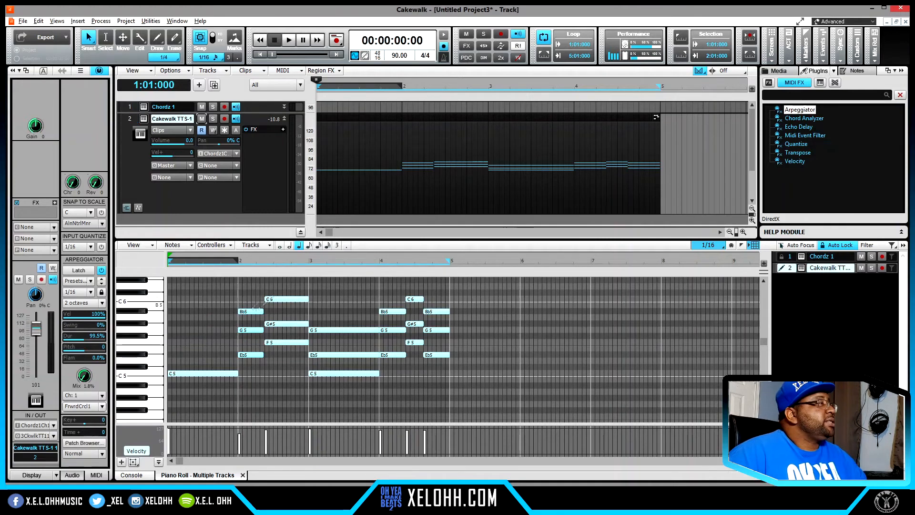
{"action": "left_click_drag", "start_coordinate": [250, 306], "coordinate": [250, 357]}
{"action": "key", "text": "Delete"}
{"action": "key", "text": "Delete"}
{"action": "left_click_drag", "start_coordinate": [279, 287], "coordinate": [308, 342]}
Step: Delete the G5 and C5 notes in bar 3, keeping only Eb5
{"action": "left_click", "coordinate": [351, 330]}
{"action": "key", "text": "Delete"}
{"action": "left_click", "coordinate": [345, 375]}
{"action": "key", "text": "Delete"}
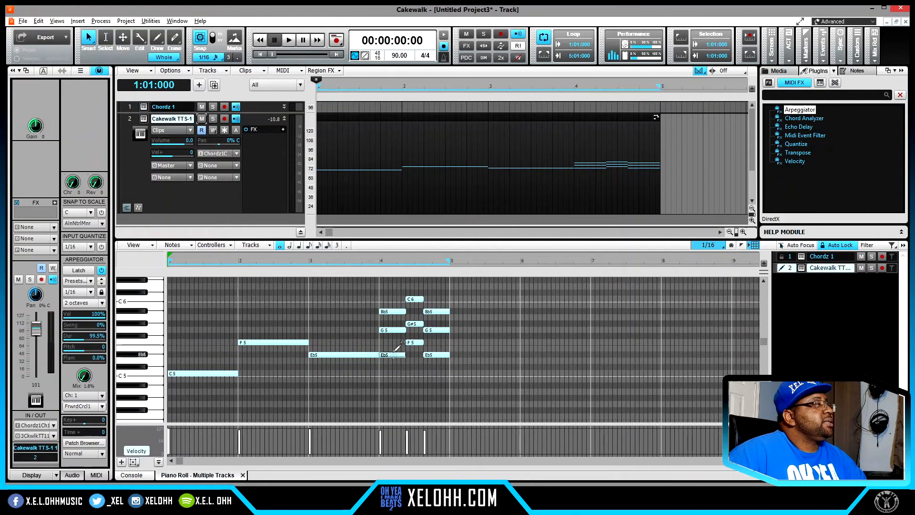
Step: Delete the notes in bar 4 except the first G5, and lengthen that G5 to fill the bar
{"action": "left_click_drag", "start_coordinate": [395, 361], "coordinate": [431, 338]}
{"action": "key", "text": "Delete"}
{"action": "left_click", "coordinate": [415, 299]}
{"action": "key", "text": "Delete"}
{"action": "left_click", "coordinate": [397, 312]}
{"action": "key", "text": "Delete"}
{"action": "left_click", "coordinate": [433, 312]}
{"action": "key", "text": "Delete"}
{"action": "left_click", "coordinate": [432, 329]}
{"action": "key", "text": "Delete"}
{"action": "left_click_drag", "start_coordinate": [405, 330], "coordinate": [450, 330]}
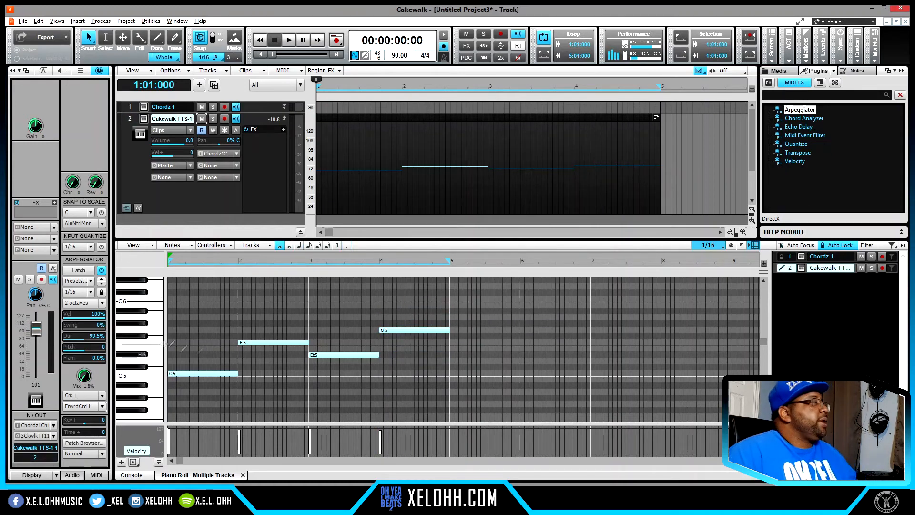
Step: Play the simplified single-note progression with the track Arpeggiator switched off
{"action": "key", "text": "space"}
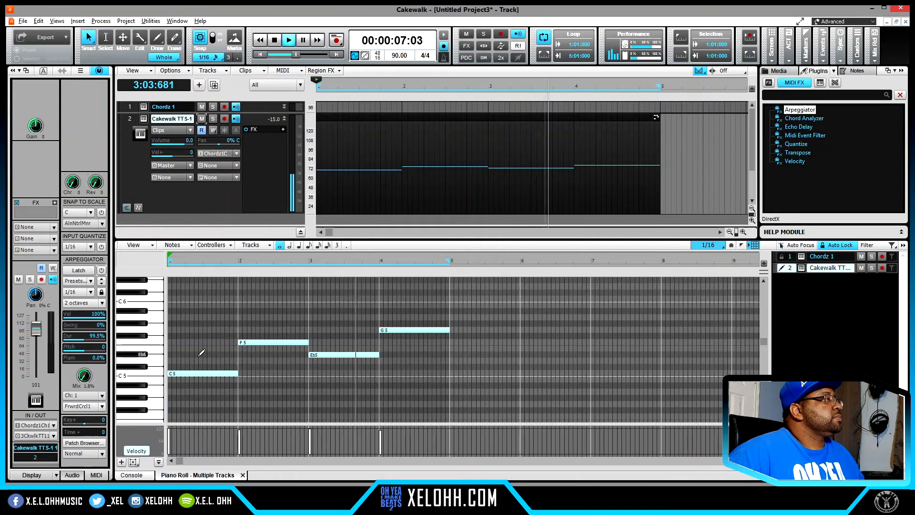
{"action": "key", "text": "space"}
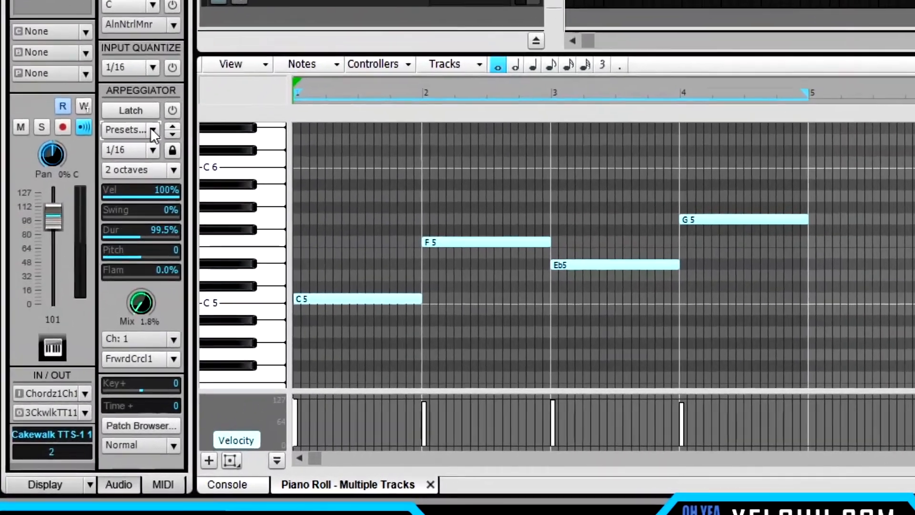
Step: Load an Arpesque rhythm preset from the 01 - 15 group into the track Arpeggiator and play the progression
{"action": "left_click", "coordinate": [109, 235]}
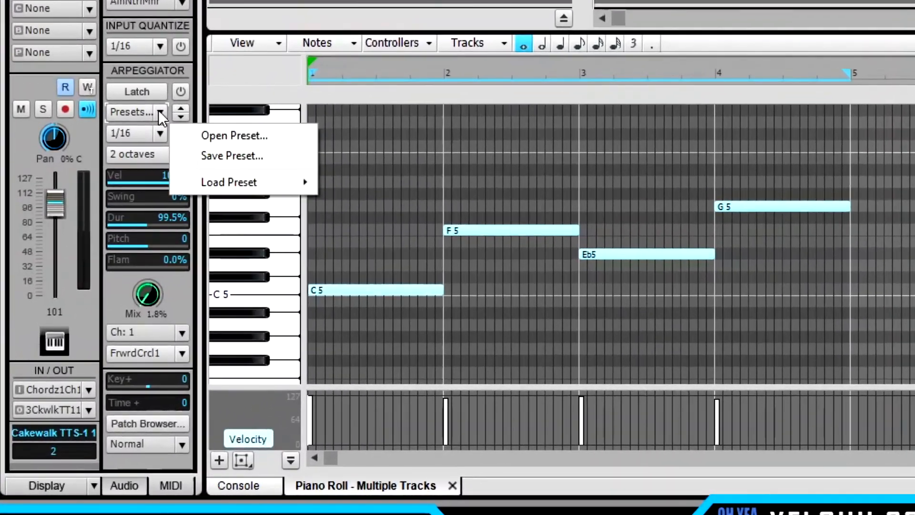
{"action": "mouse_move", "coordinate": [267, 182]}
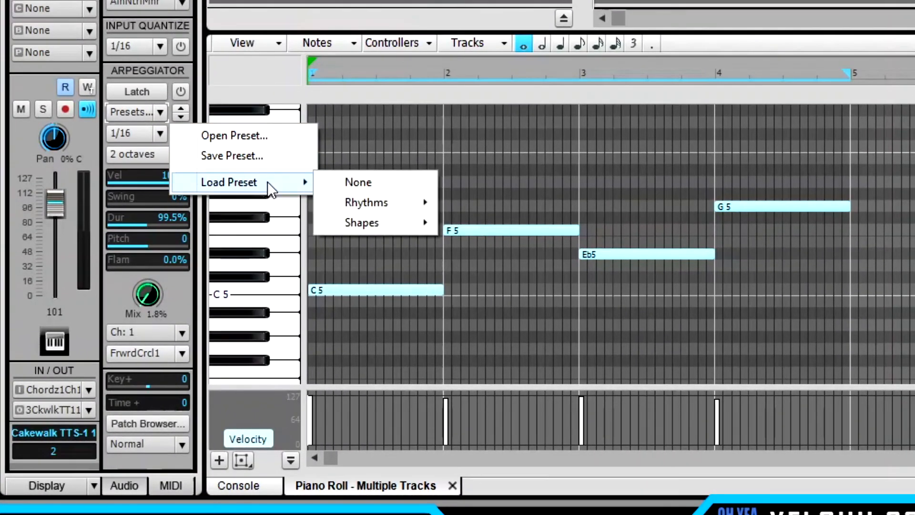
{"action": "mouse_move", "coordinate": [393, 201]}
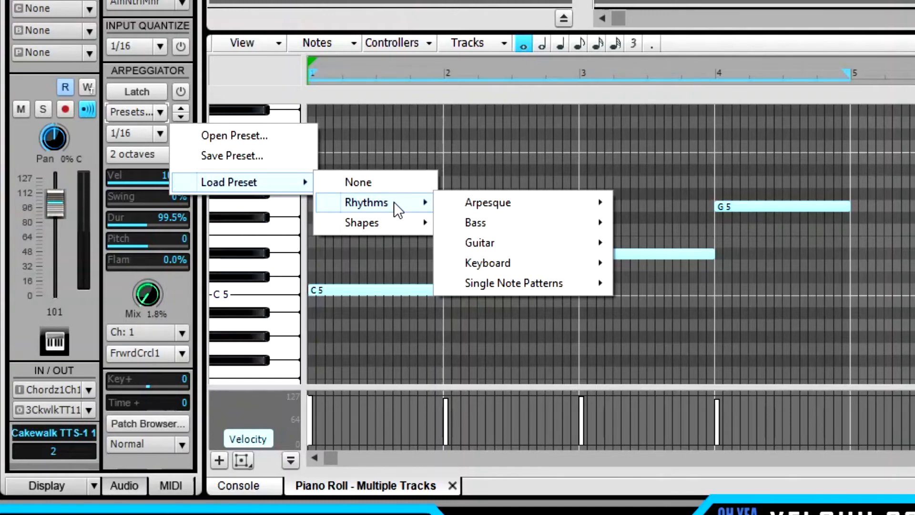
{"action": "mouse_move", "coordinate": [524, 200]}
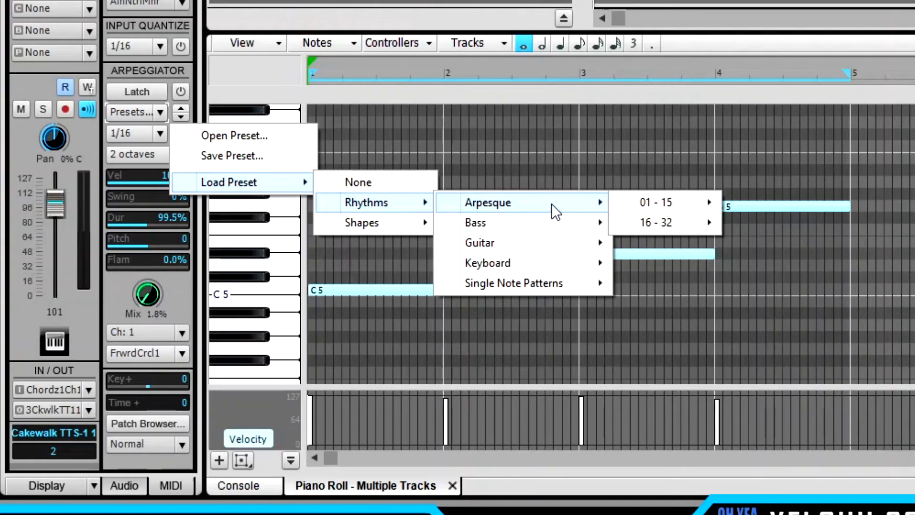
{"action": "mouse_move", "coordinate": [644, 201]}
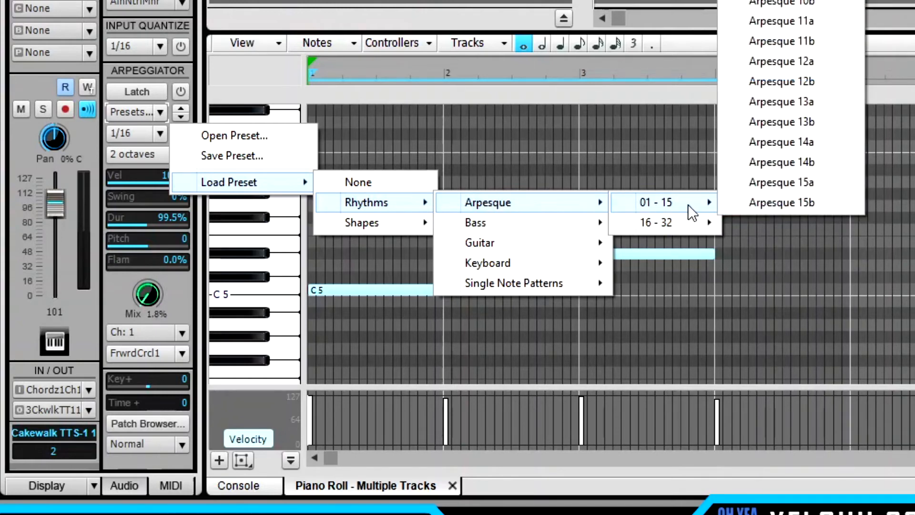
{"action": "left_click", "coordinate": [771, 162]}
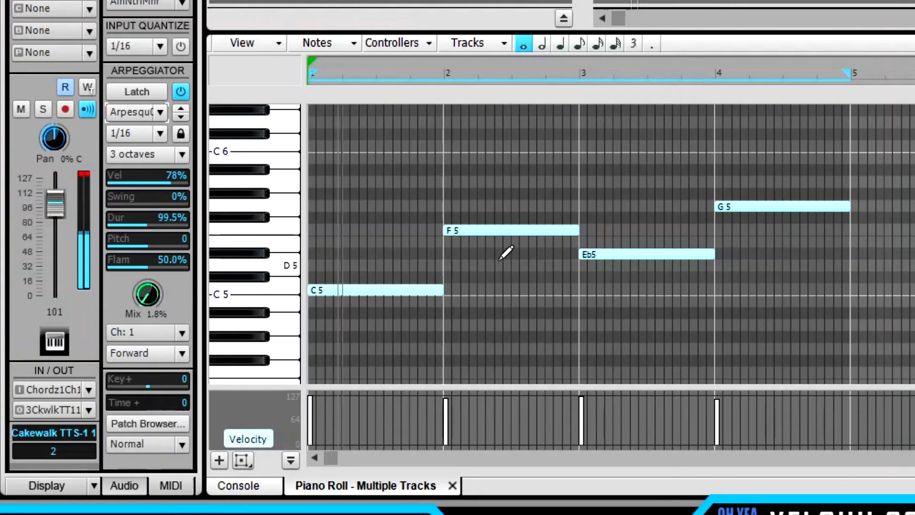
{"action": "key", "text": "space"}
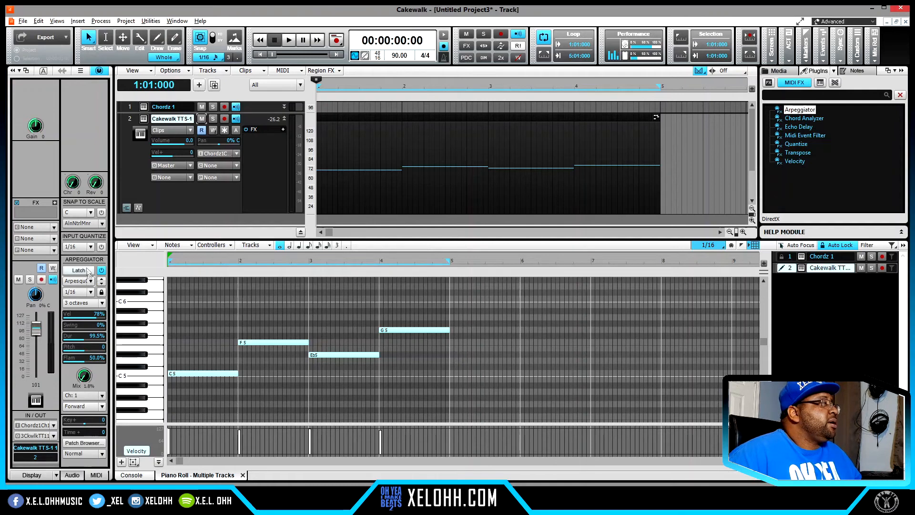
Step: Load the acoustic picking guitar rhythm preset AccGt 05 into the track Arpeggiator
{"action": "left_click", "coordinate": [92, 283]}
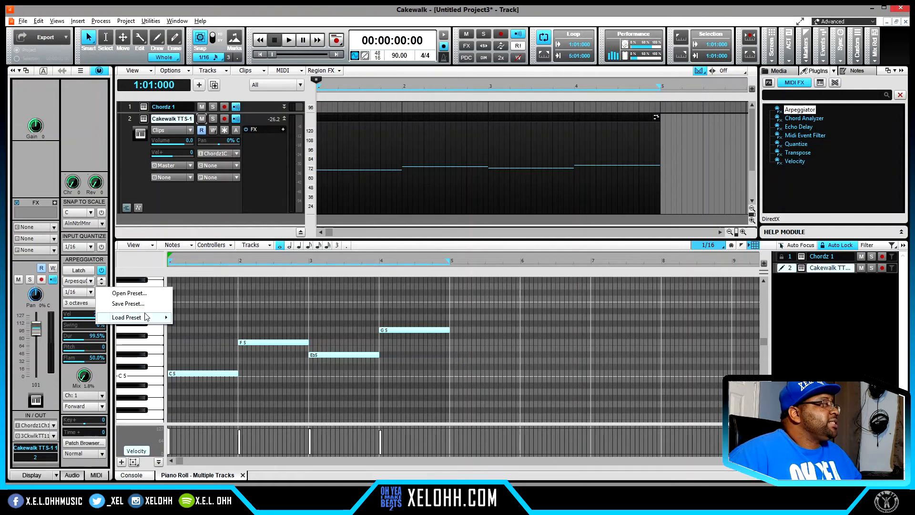
{"action": "mouse_move", "coordinate": [151, 321]}
{"action": "mouse_move", "coordinate": [221, 329]}
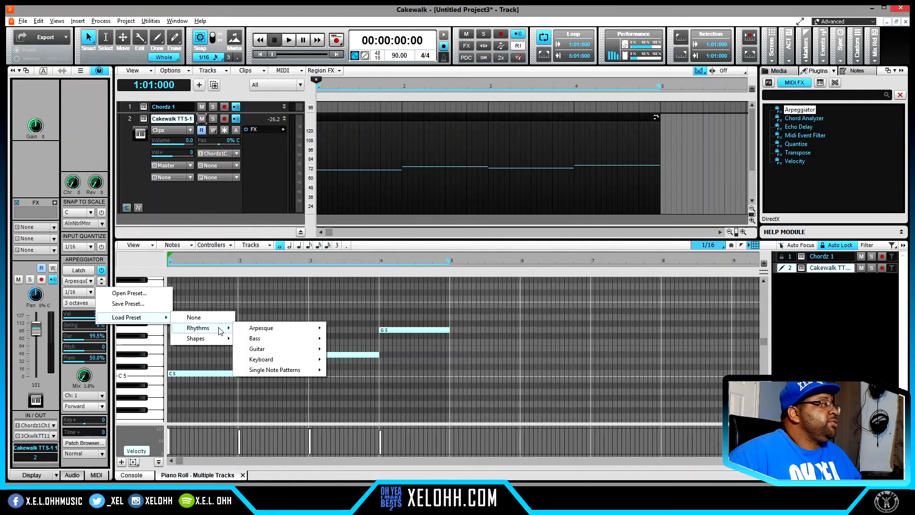
{"action": "mouse_move", "coordinate": [290, 332]}
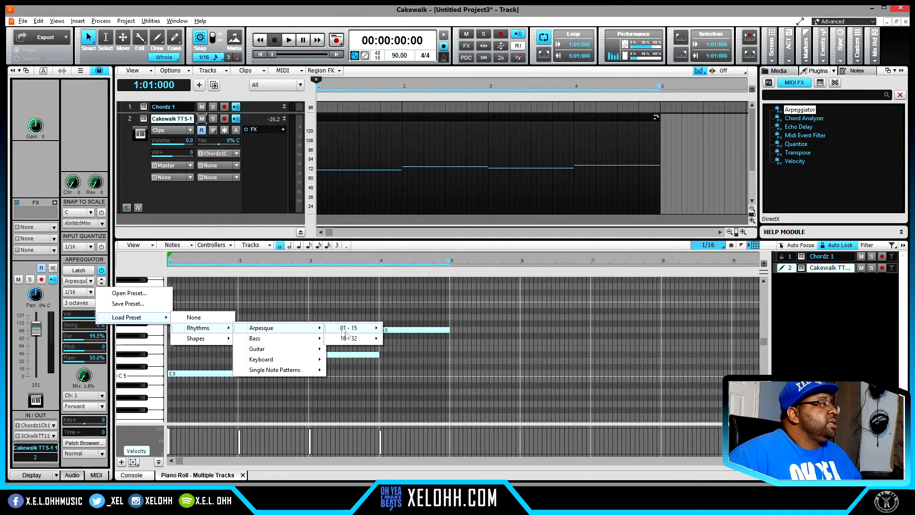
{"action": "mouse_move", "coordinate": [367, 331]}
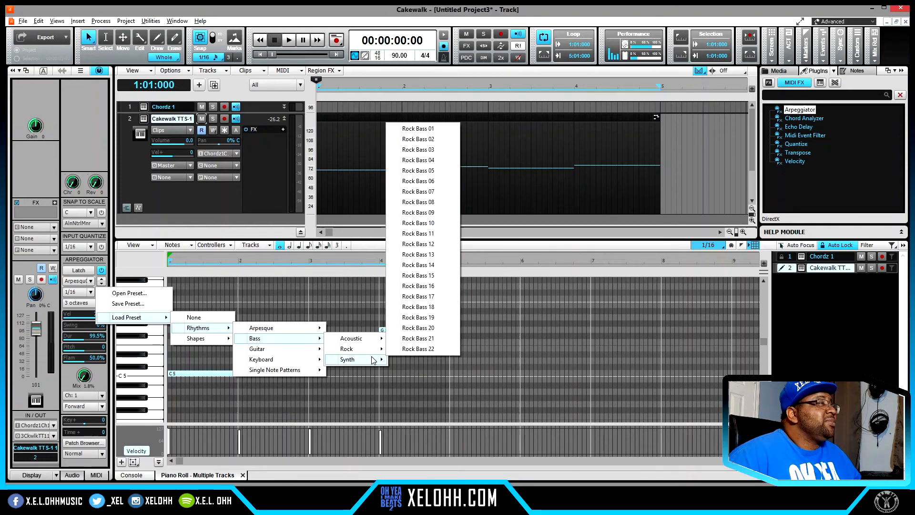
{"action": "mouse_move", "coordinate": [305, 352]}
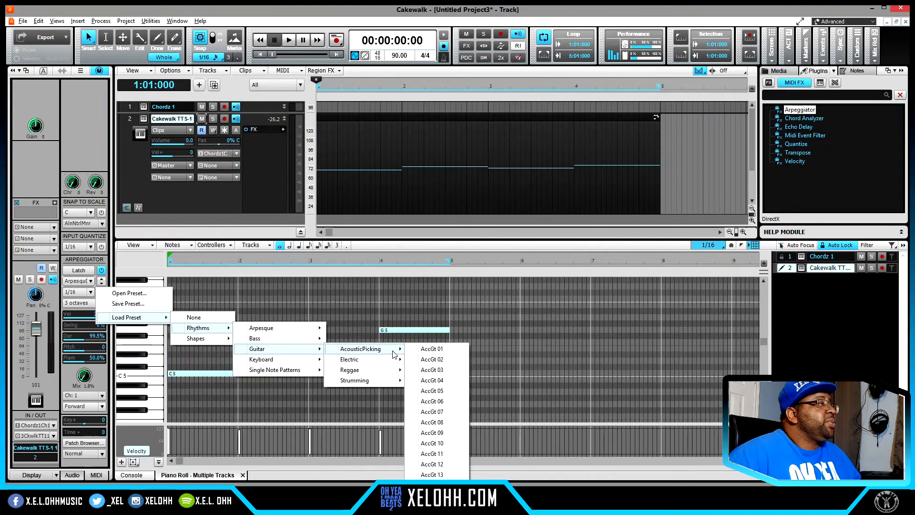
{"action": "left_click", "coordinate": [431, 390]}
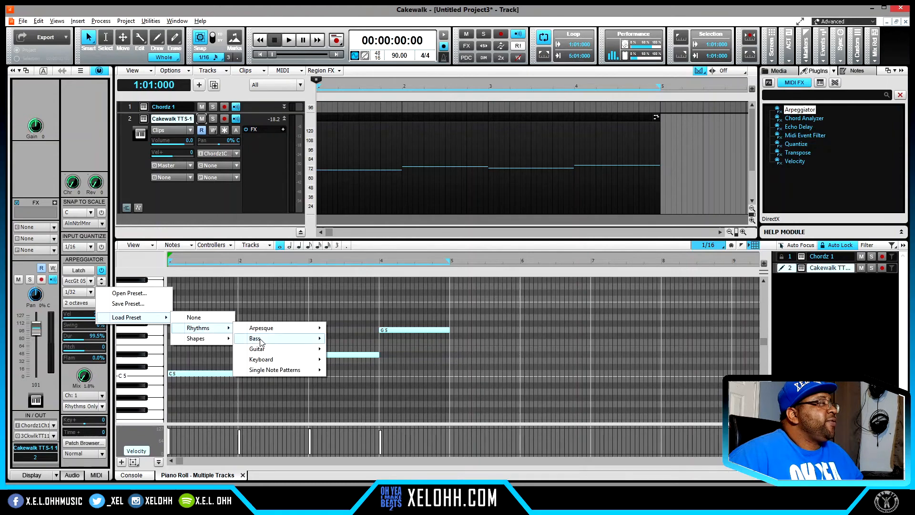
Step: Load the keyboard rhythm preset JzChd 10 from Jazz Chords and Lines into the track Arpeggiator and play the progression
{"action": "mouse_move", "coordinate": [281, 359]}
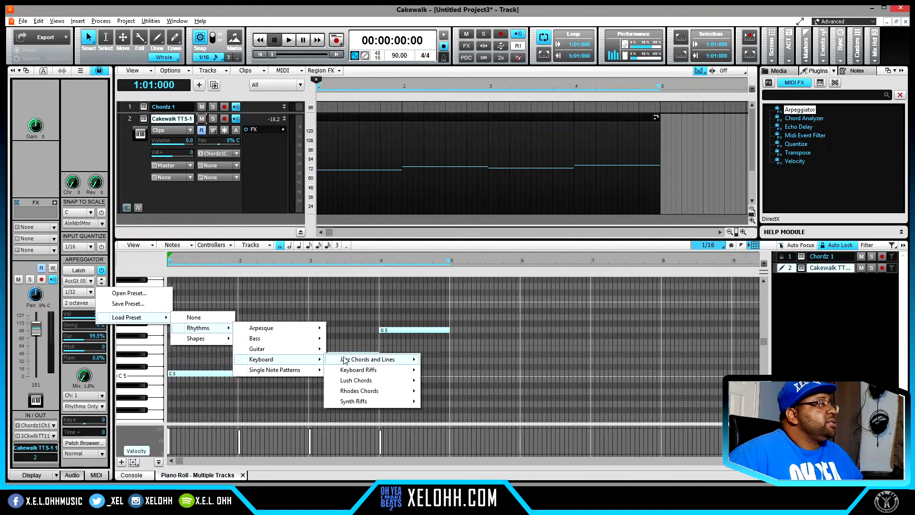
{"action": "mouse_move", "coordinate": [378, 360]}
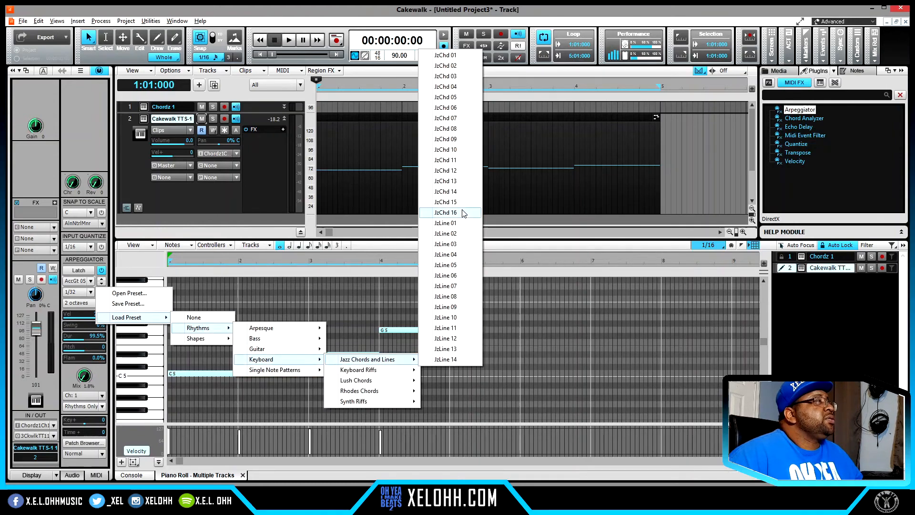
{"action": "left_click", "coordinate": [448, 150]}
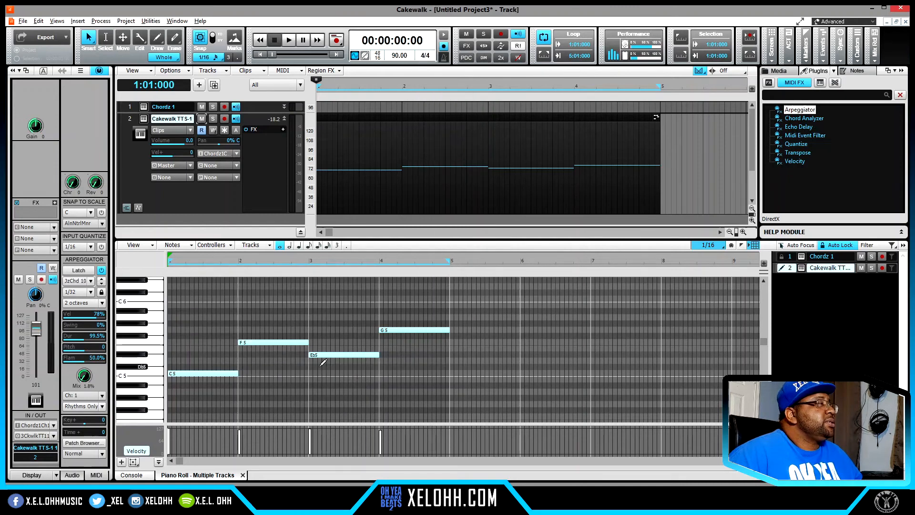
{"action": "key", "text": "space"}
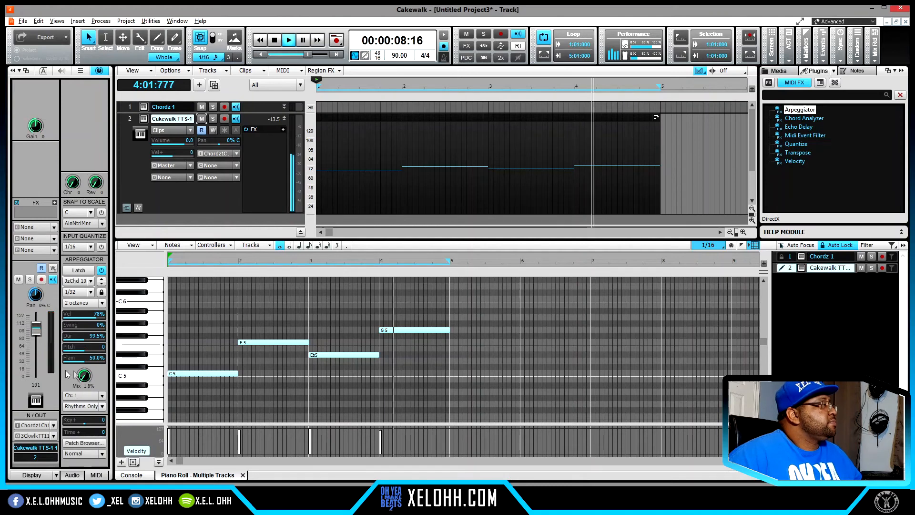
{"action": "mouse_move", "coordinate": [82, 378]}
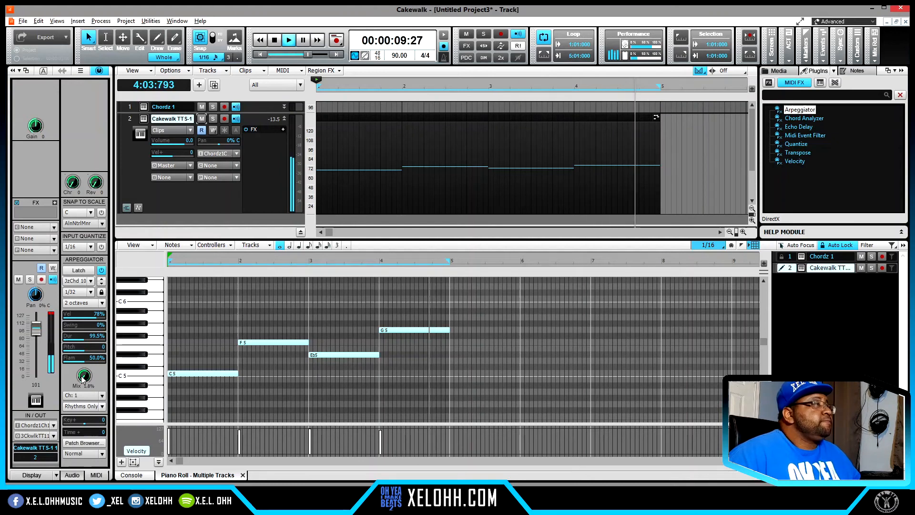
{"action": "key", "text": "space"}
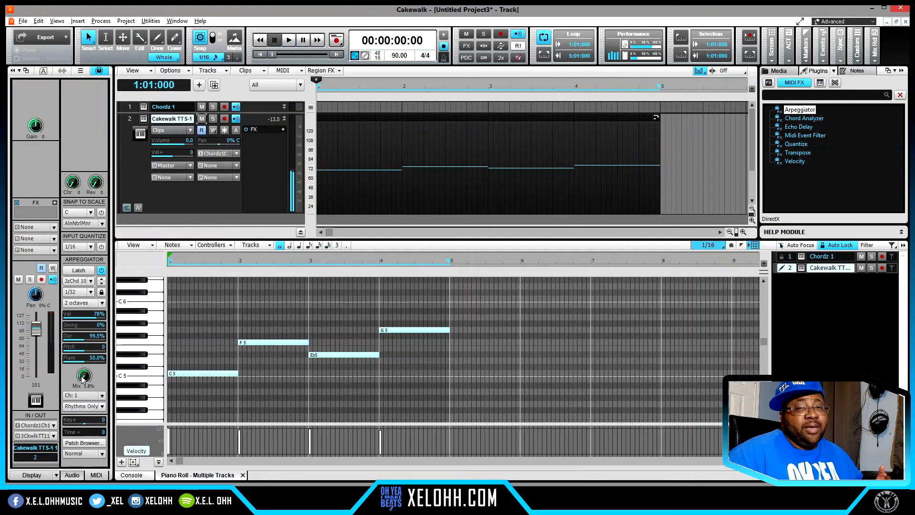